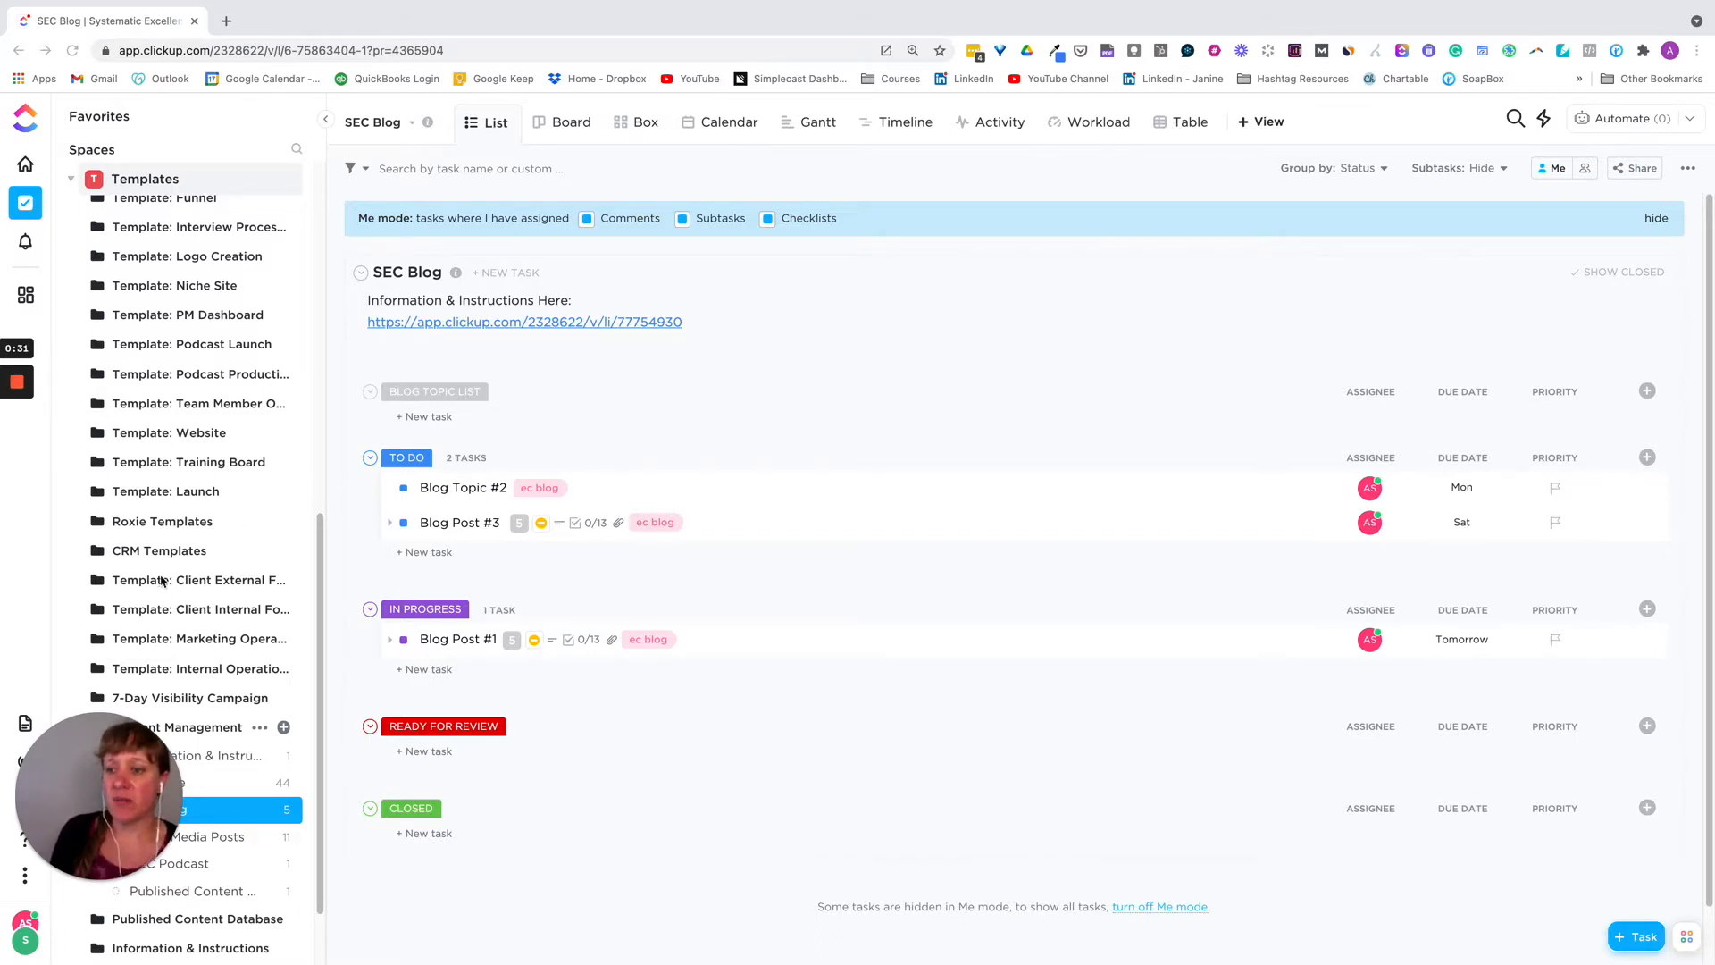
{"action": "scroll", "coordinate": [161, 582], "scroll_direction": "down", "scroll_amount": 1}
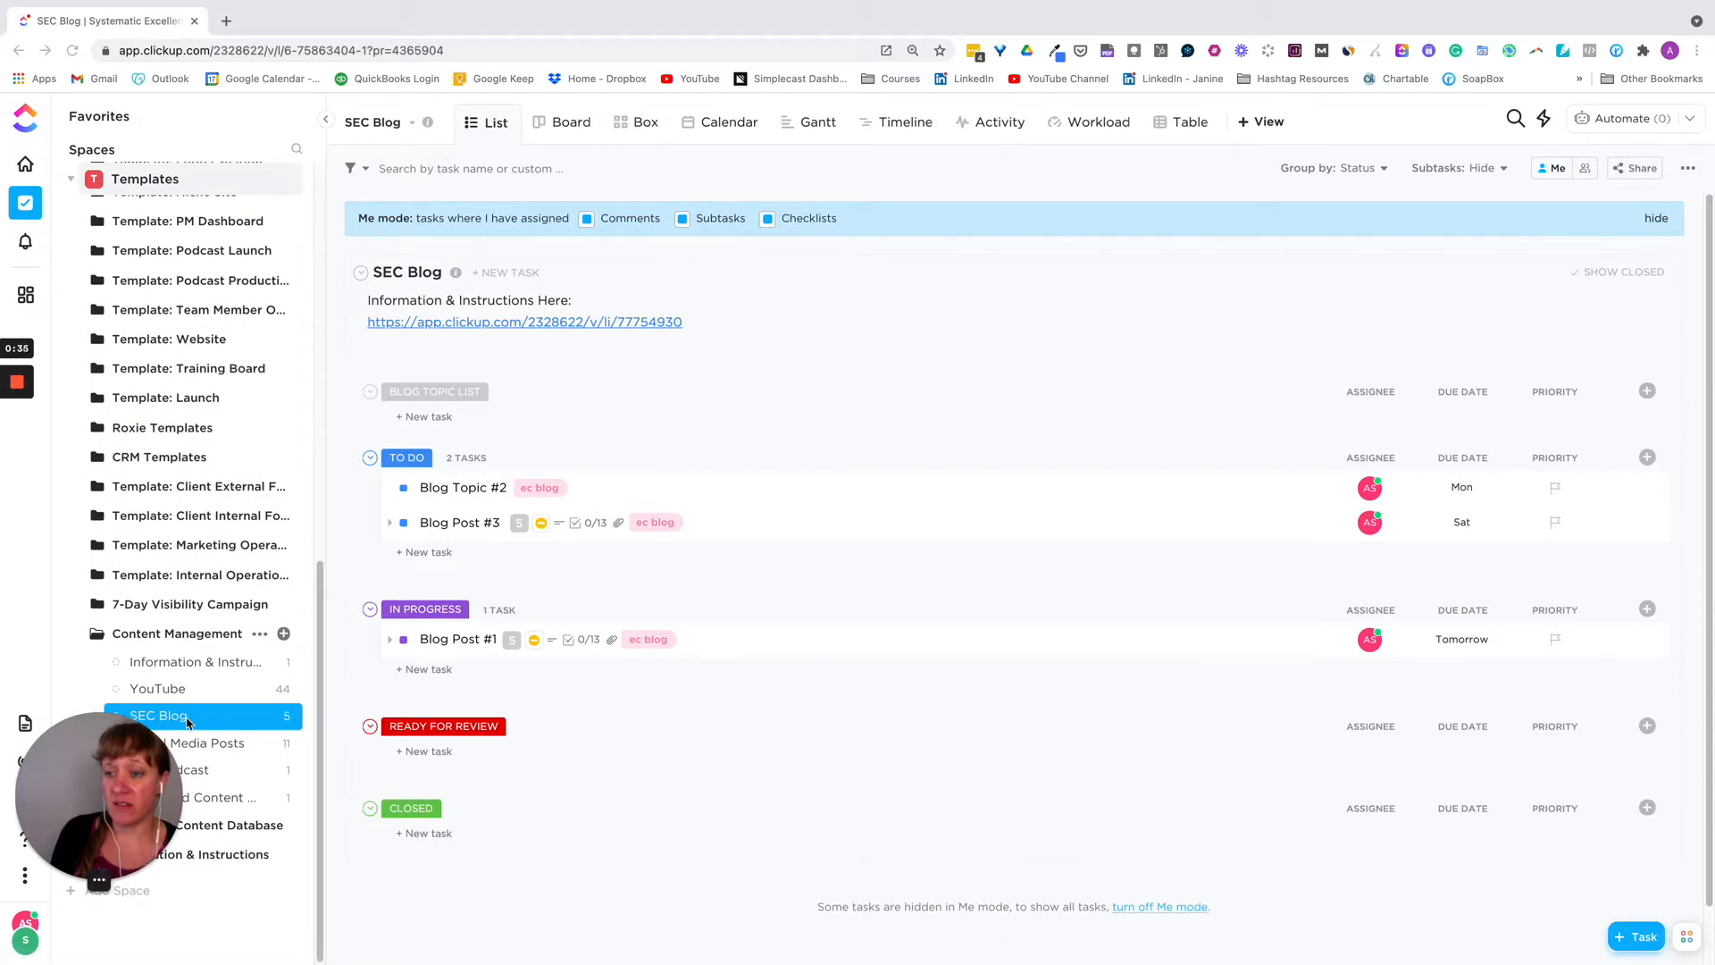
{"action": "scroll", "coordinate": [215, 497], "scroll_direction": "up", "scroll_amount": 1}
{"action": "scroll", "coordinate": [214, 497], "scroll_direction": "up", "scroll_amount": 3}
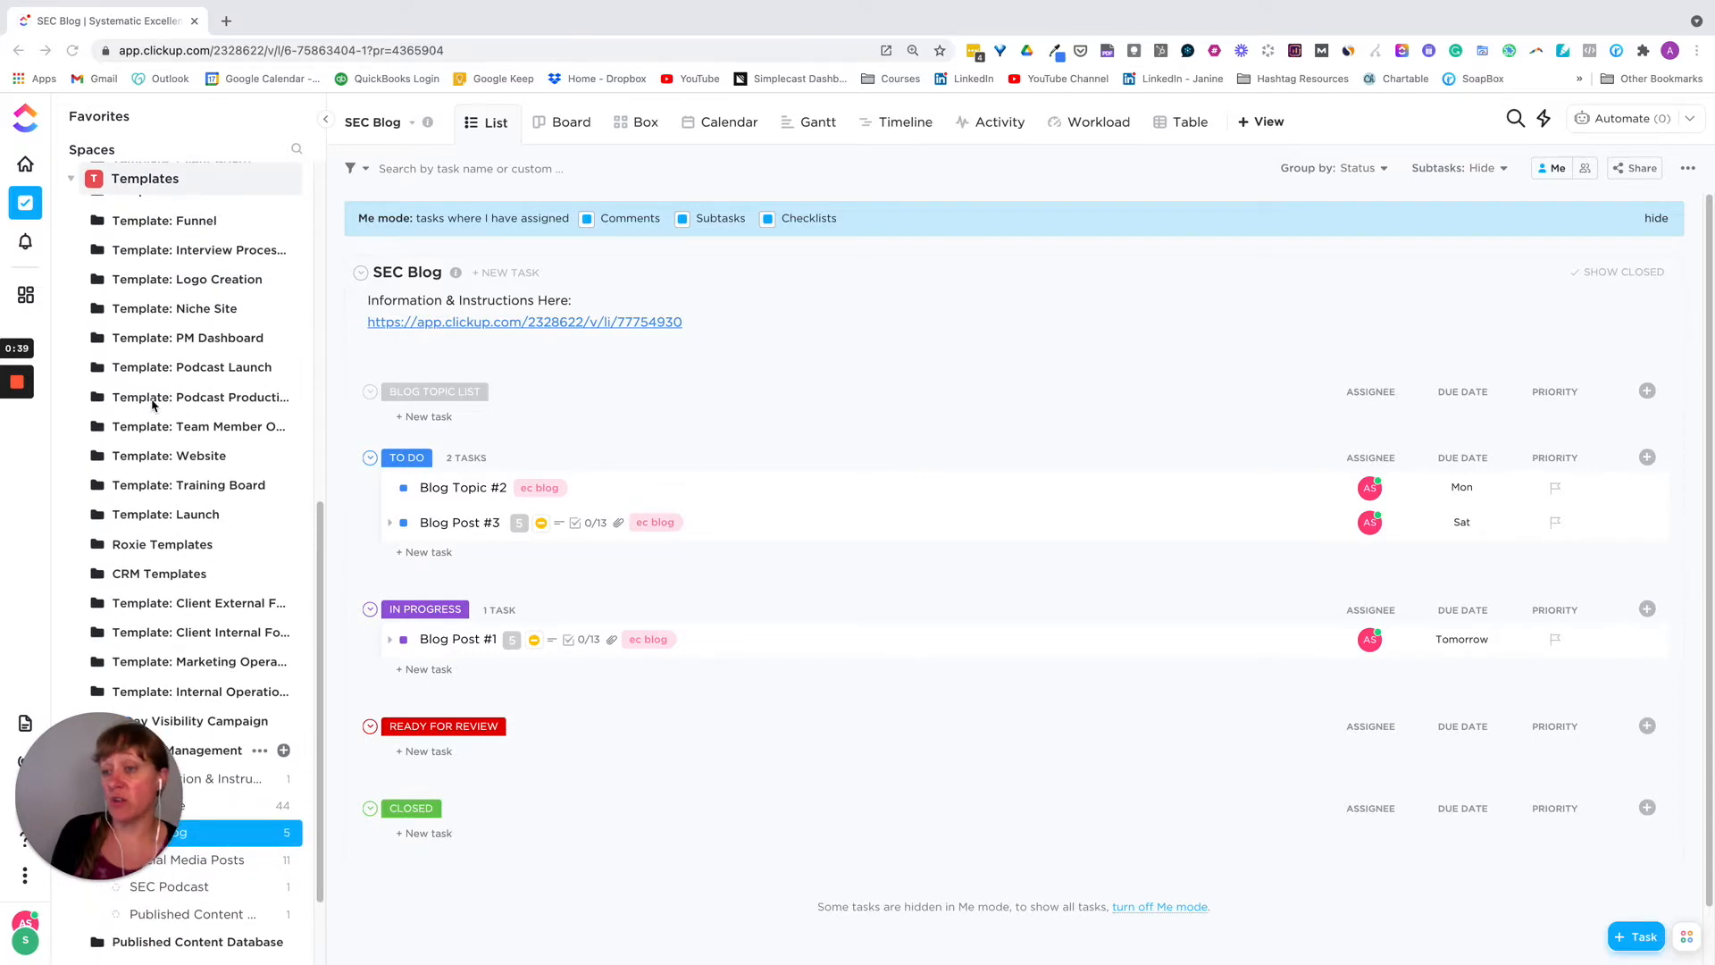
{"action": "scroll", "coordinate": [152, 402], "scroll_direction": "up", "scroll_amount": 10}
{"action": "scroll", "coordinate": [152, 340], "scroll_direction": "down", "scroll_amount": 15}
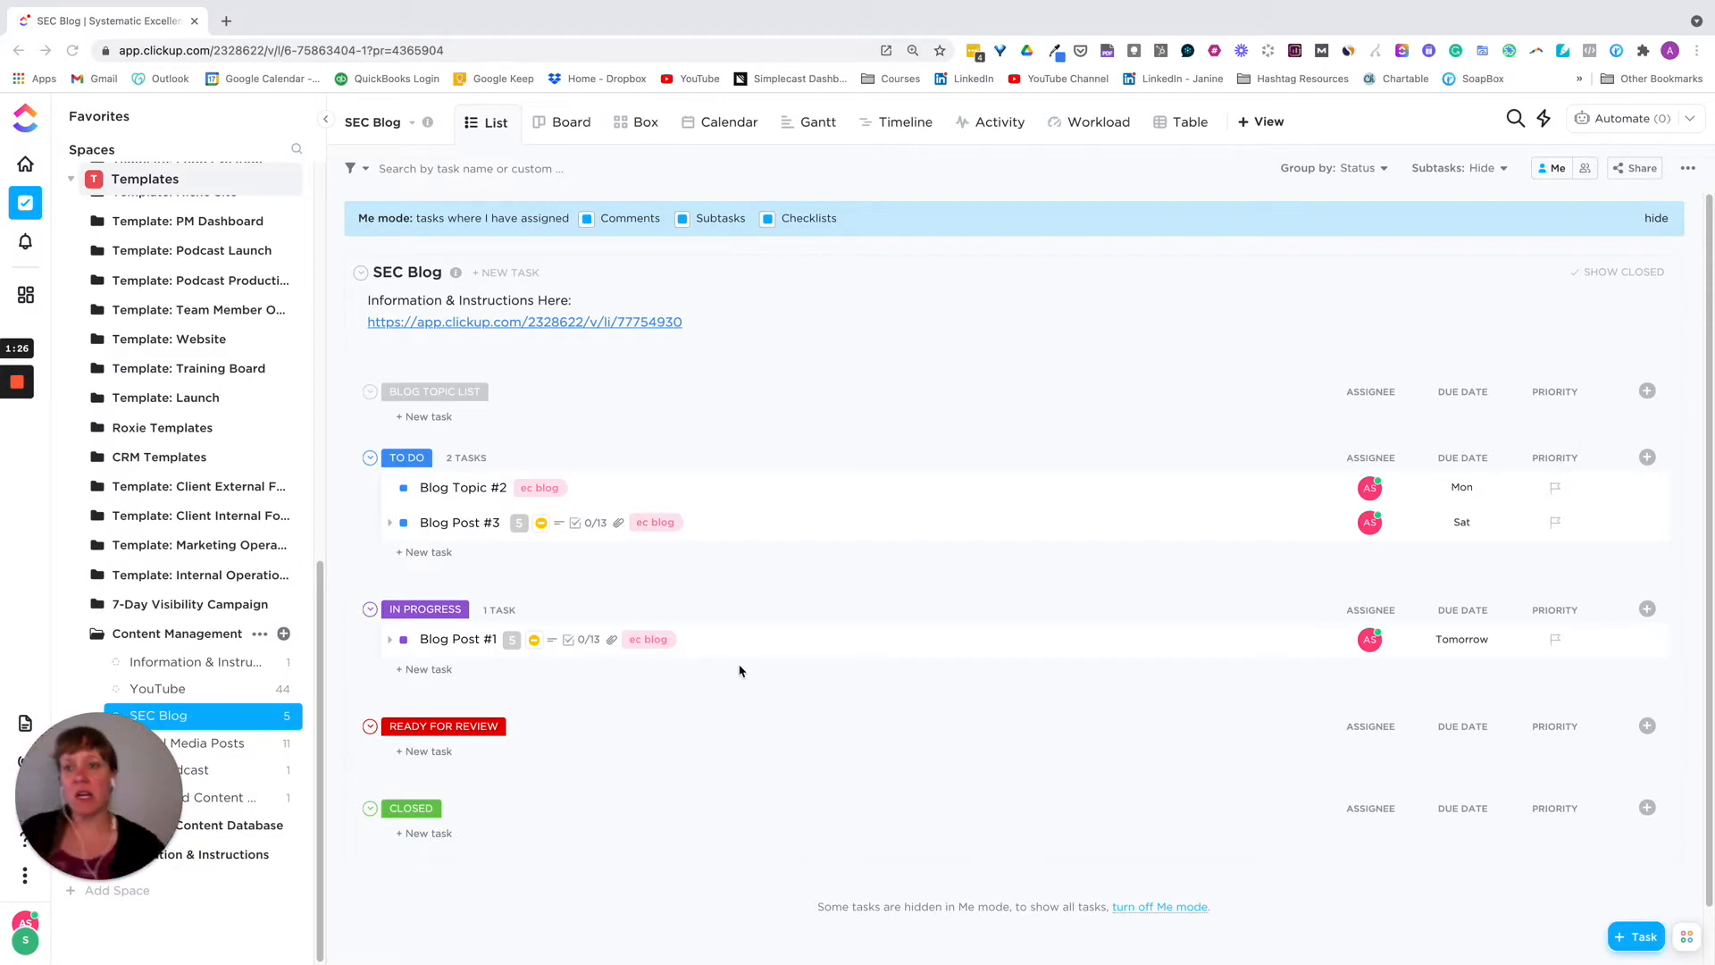
Step: View the SEC Blog list as a board, and in Box view with its To Do and In Progress groups expanded
{"action": "left_click", "coordinate": [556, 128]}
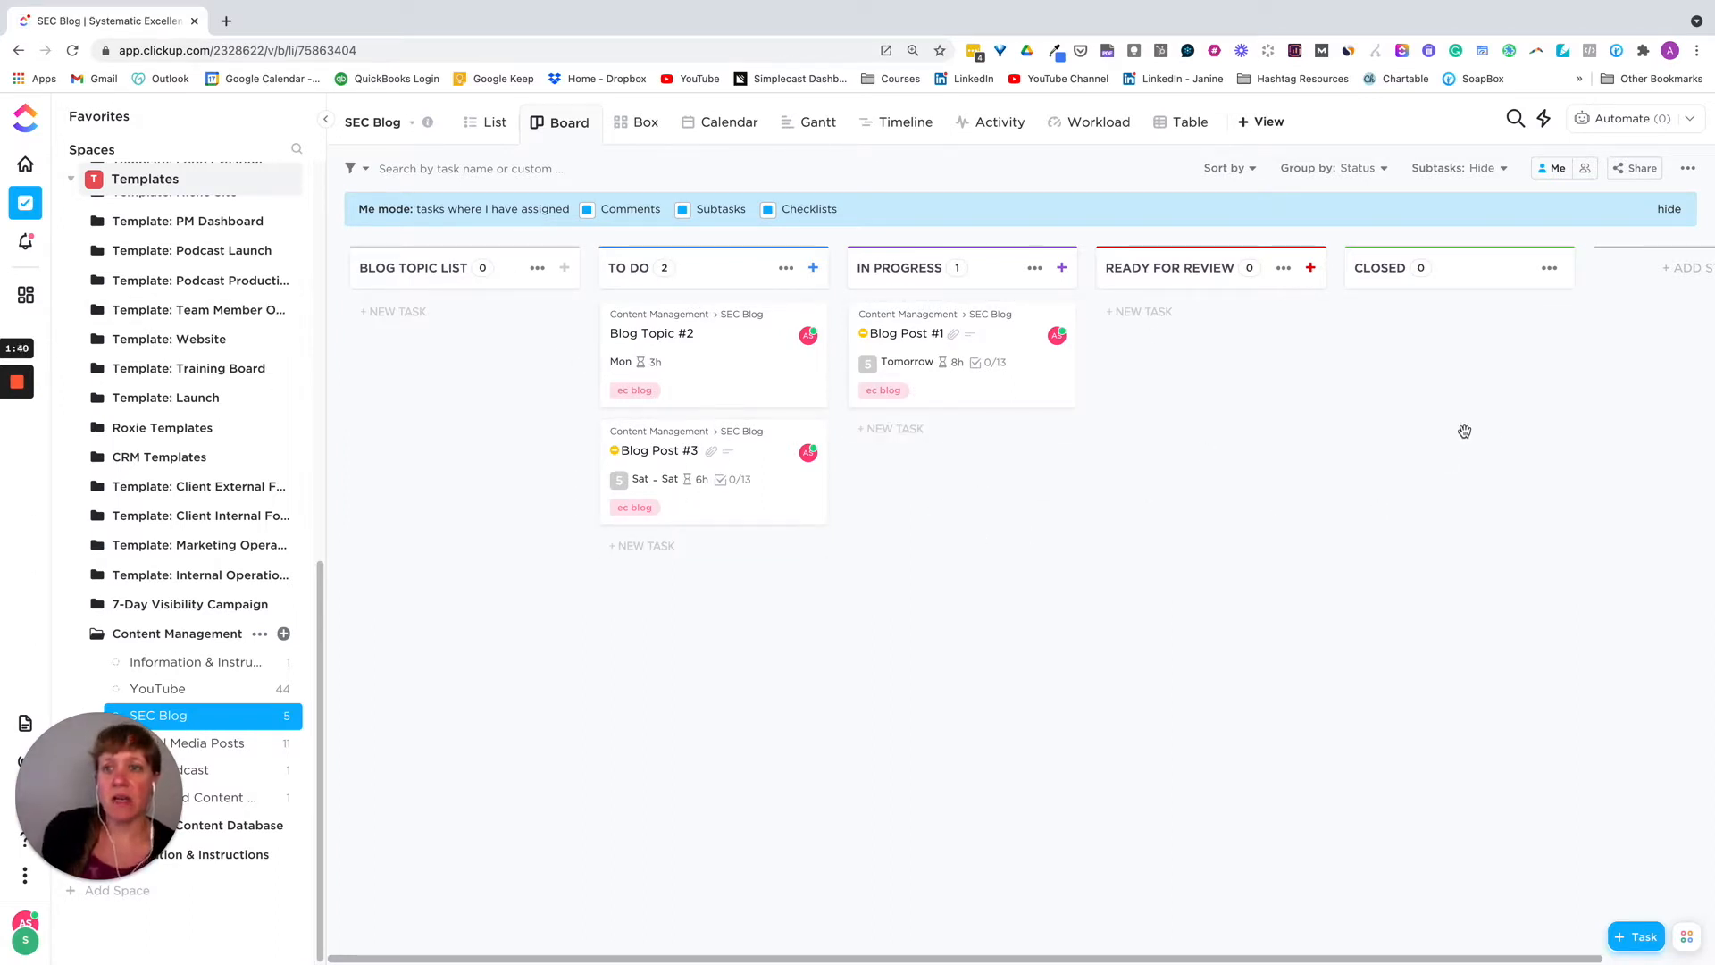
{"action": "left_click", "coordinate": [634, 132]}
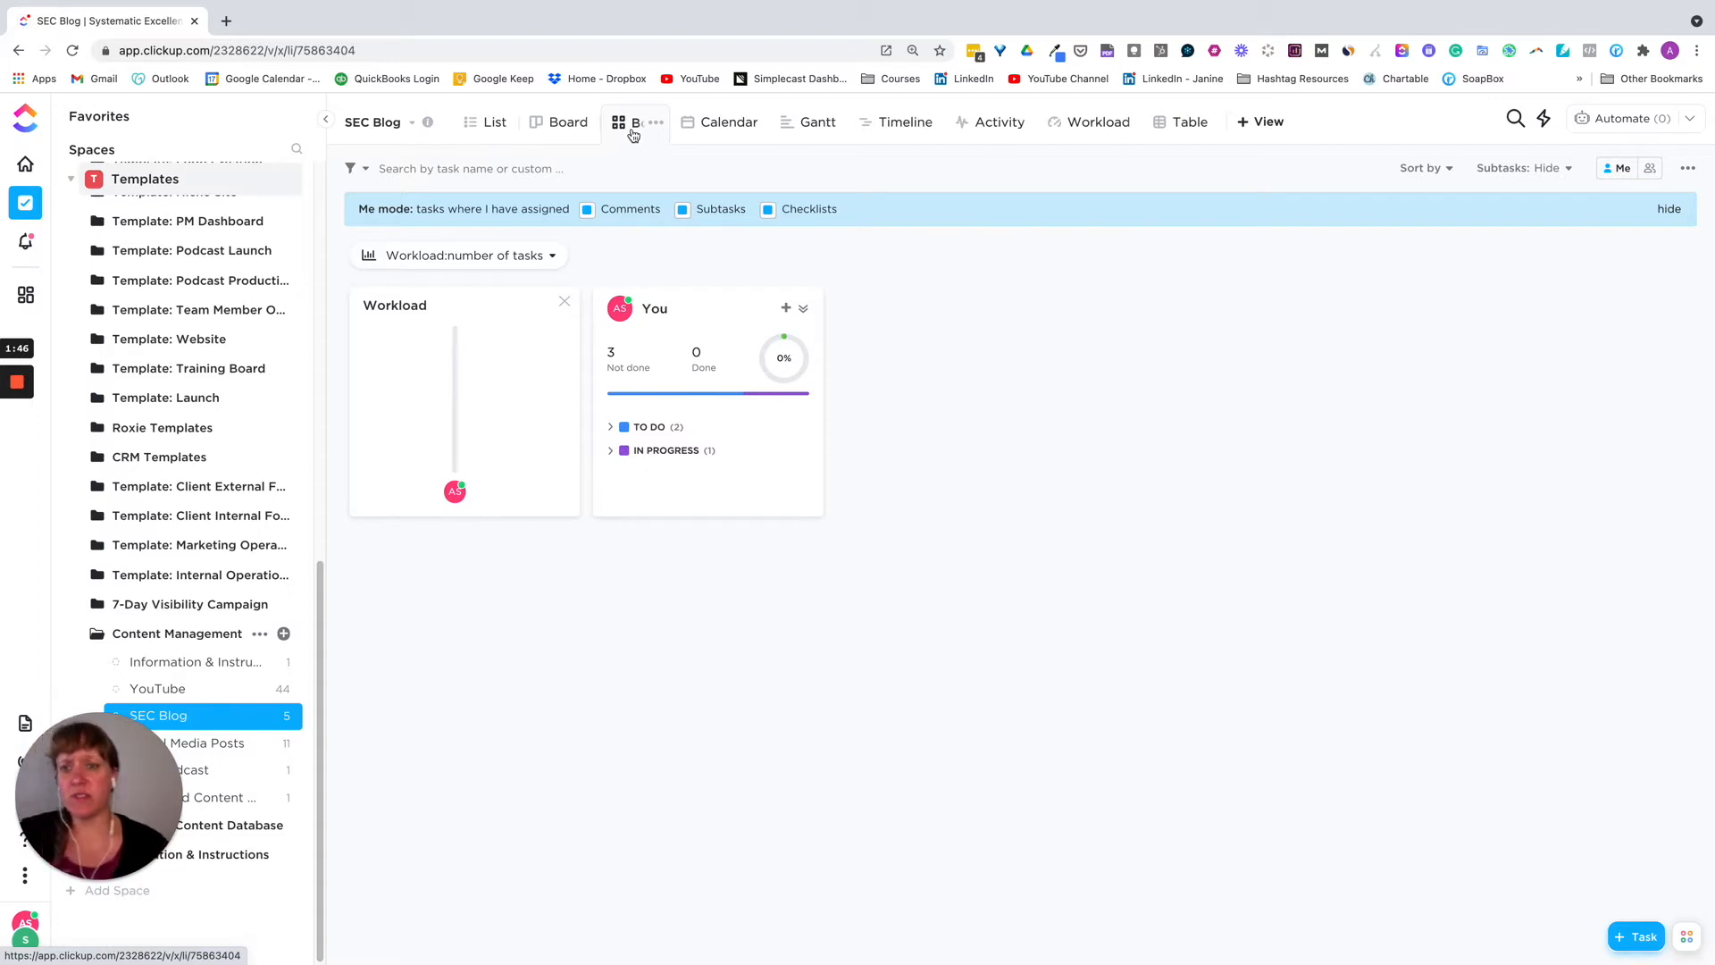
{"action": "left_click", "coordinate": [612, 428]}
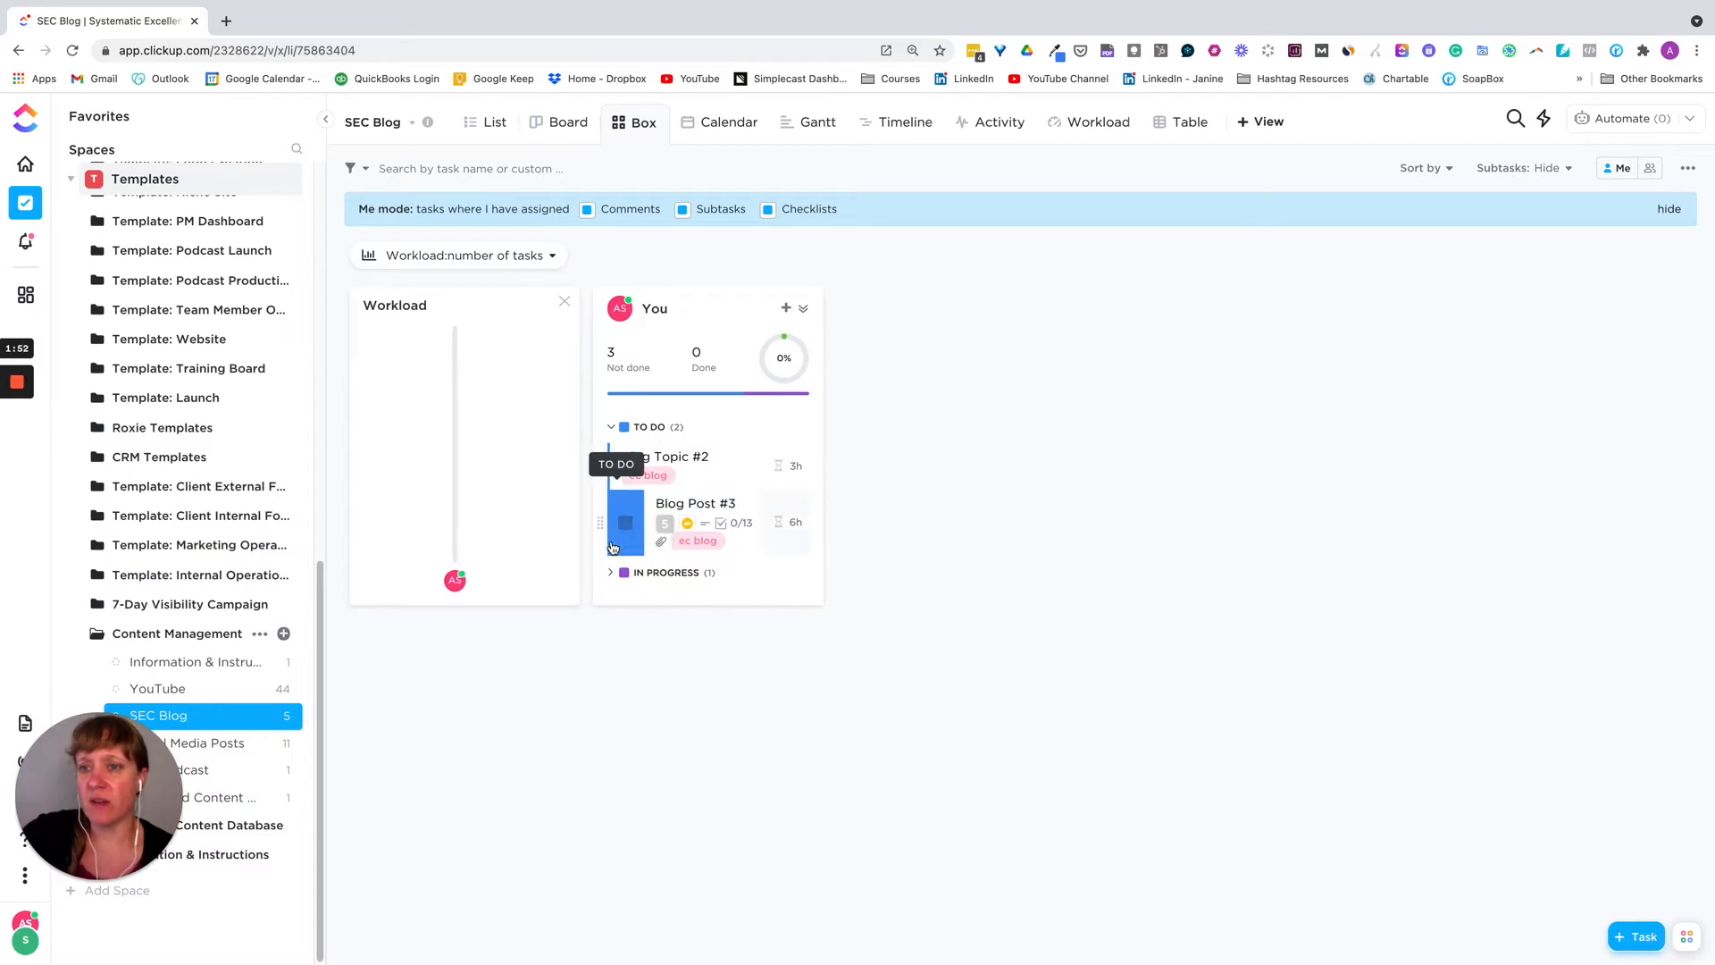
{"action": "left_click", "coordinate": [611, 575]}
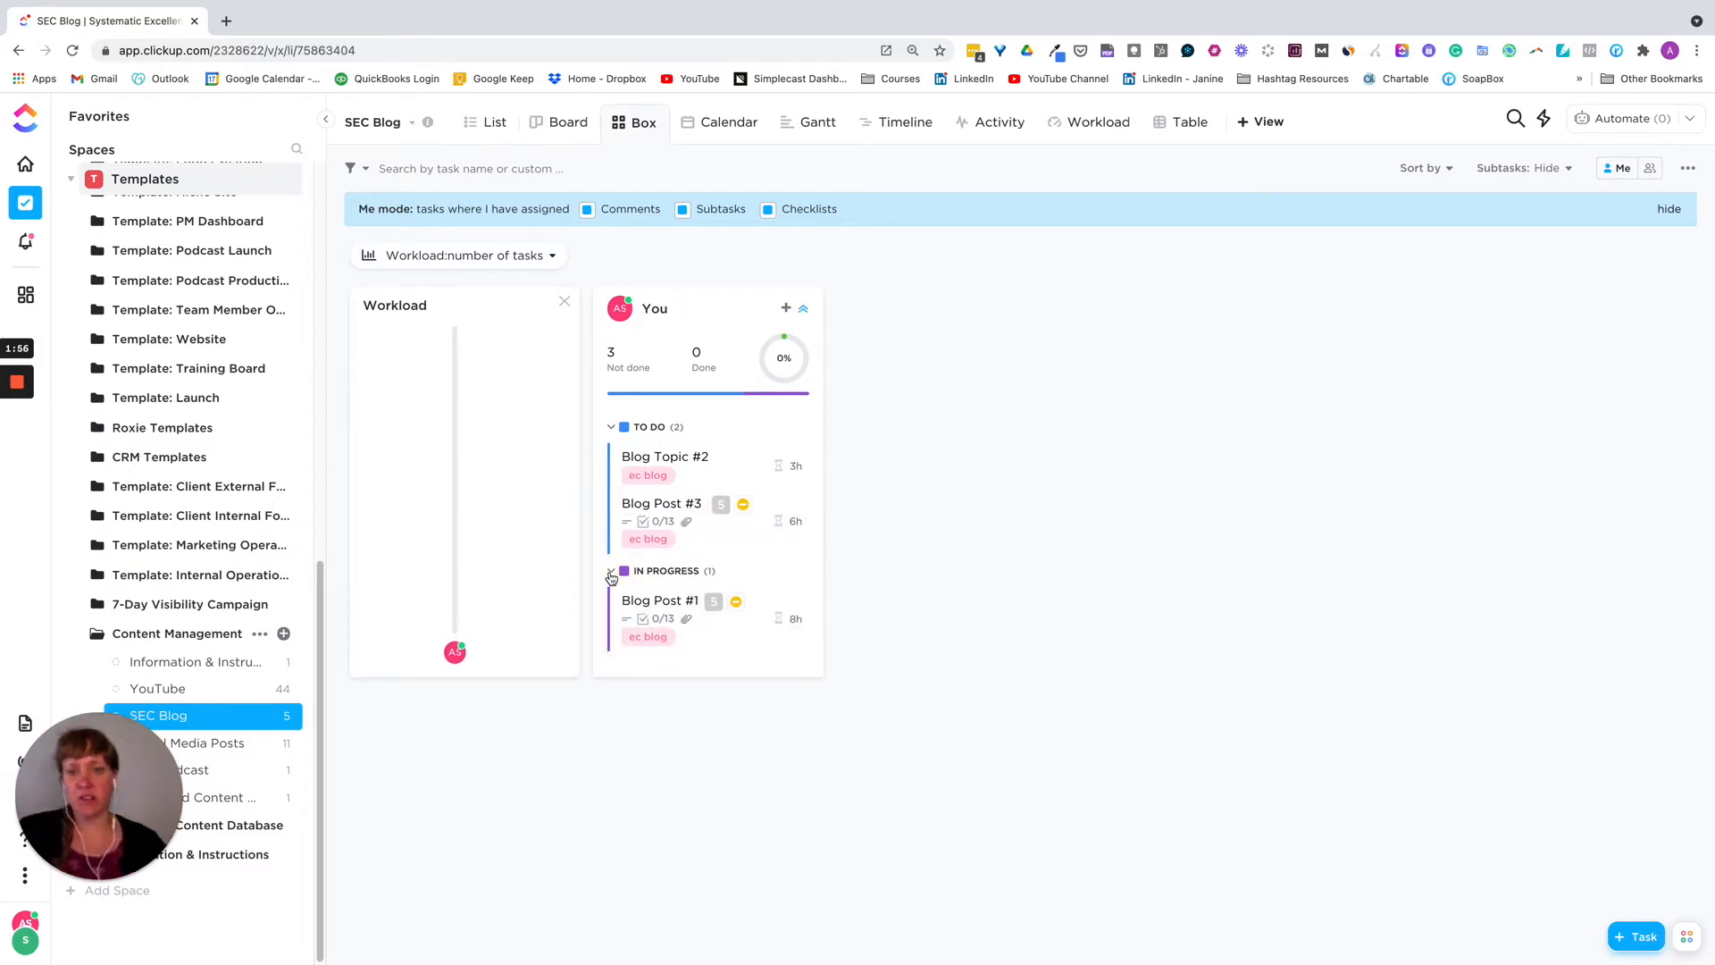
Step: Inspect the Blog Topic #2 task from the Box view, and collapse and re-expand all status groups in the assignee's card
{"action": "left_click", "coordinate": [666, 461]}
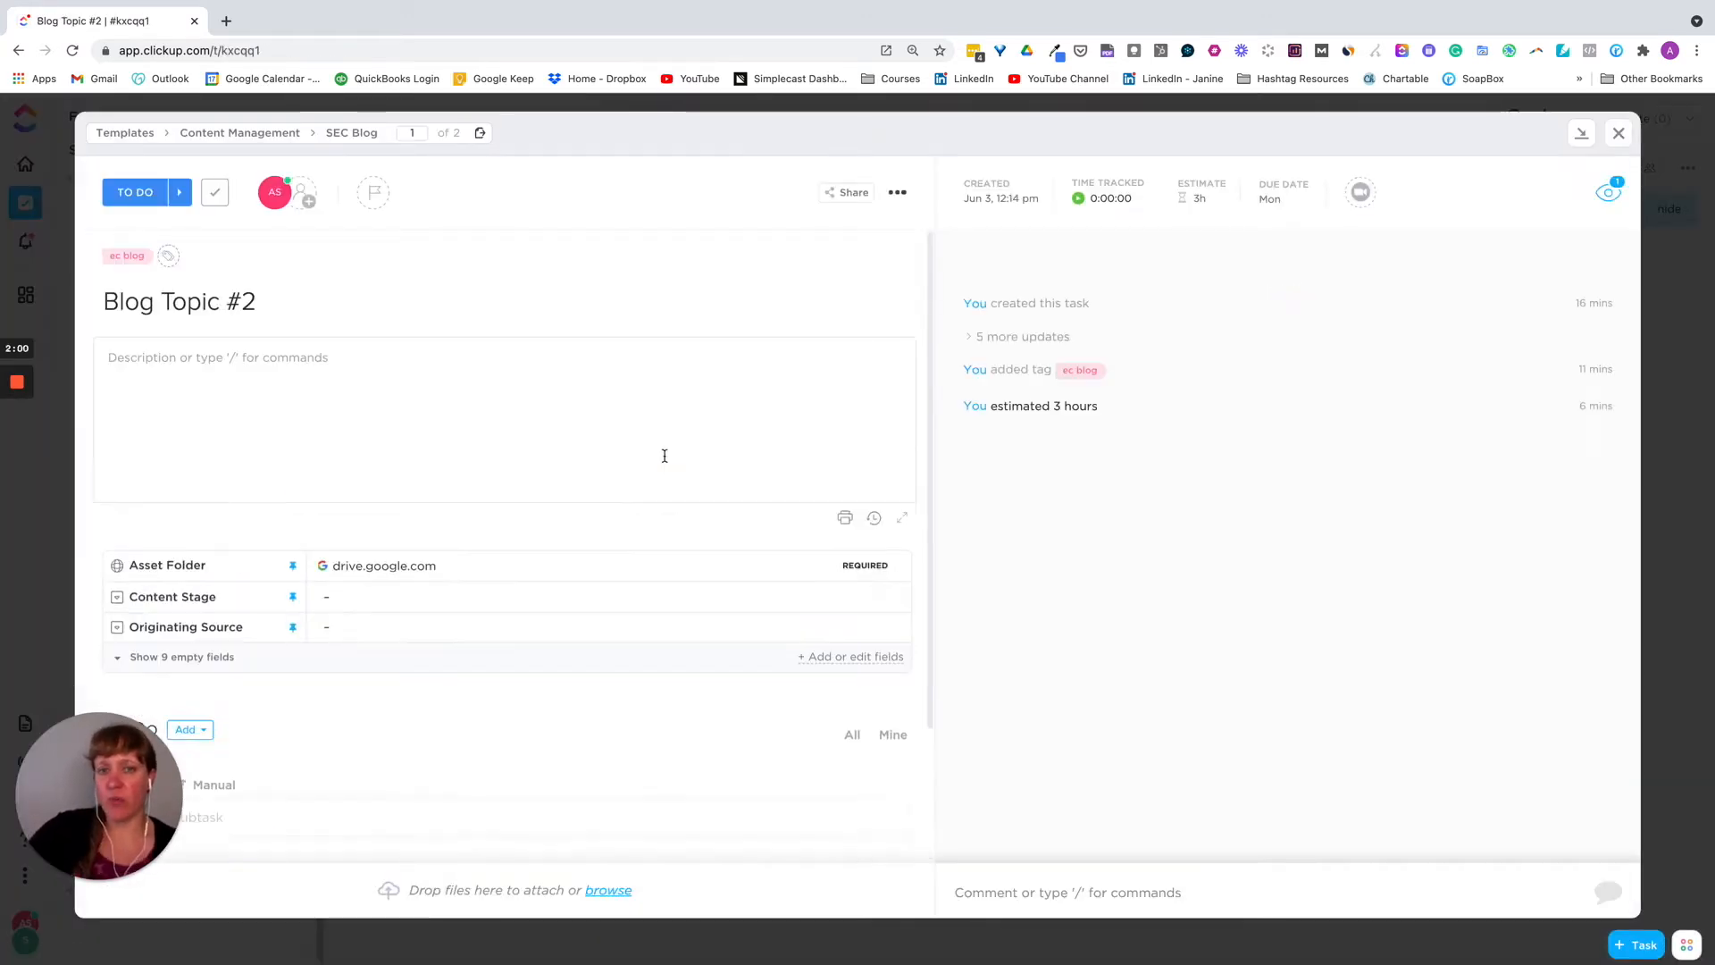
{"action": "left_click", "coordinate": [1618, 134]}
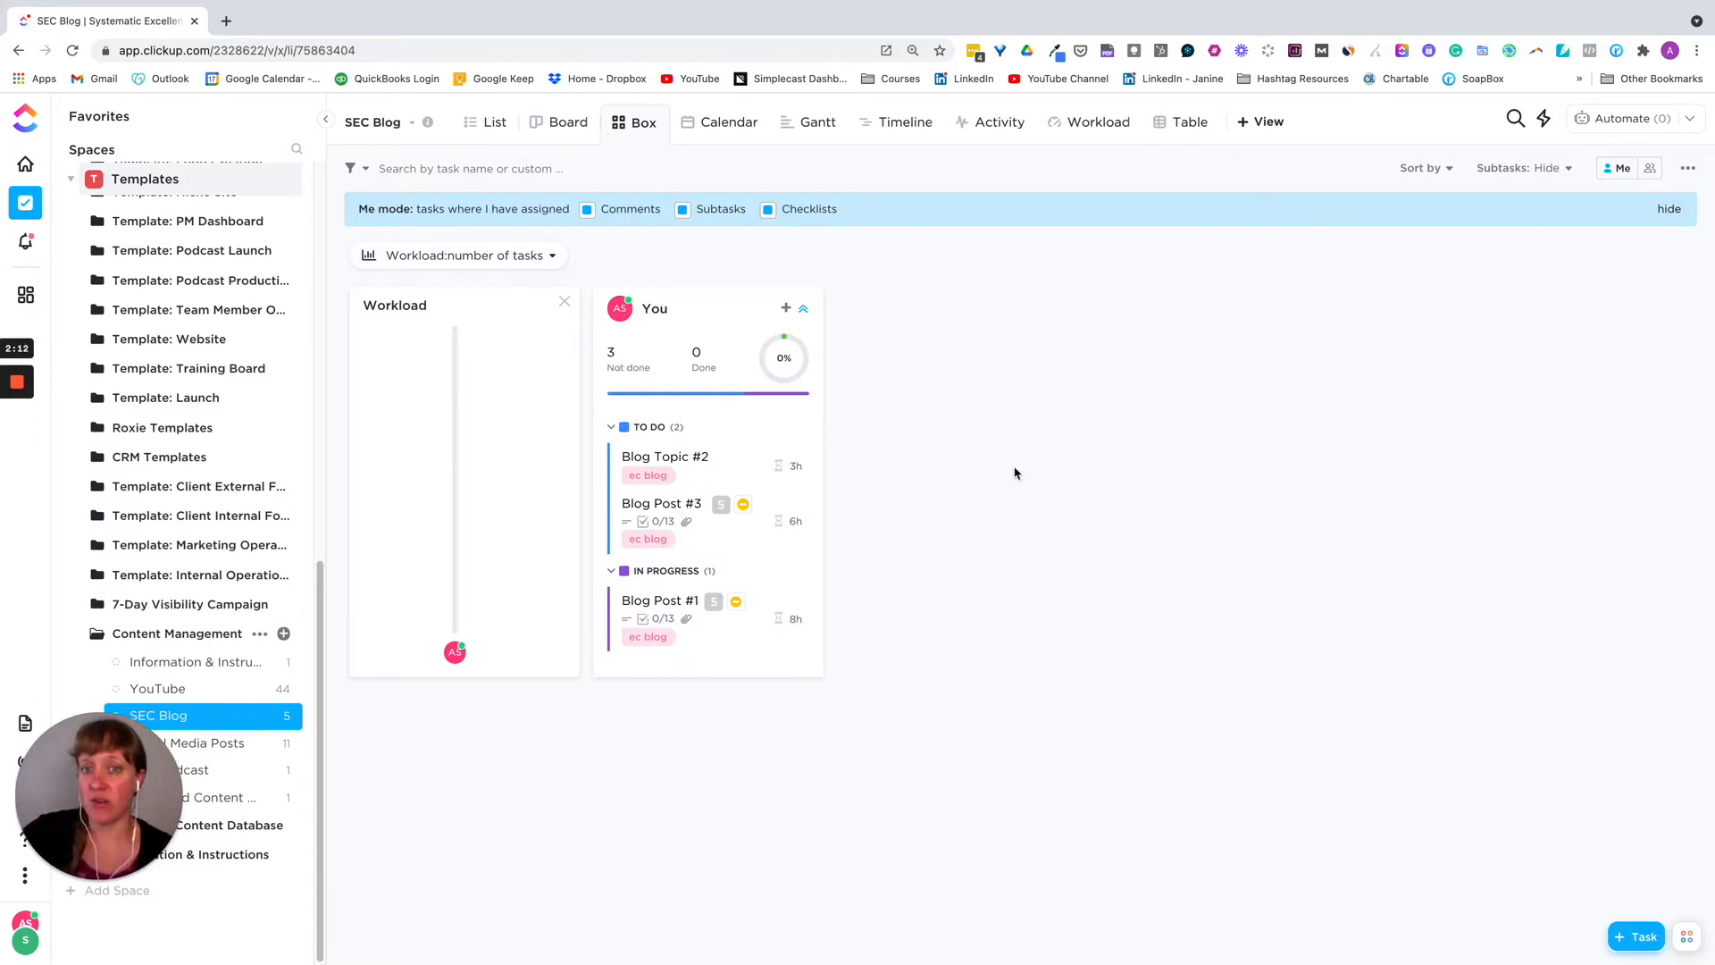
{"action": "left_click", "coordinate": [804, 311]}
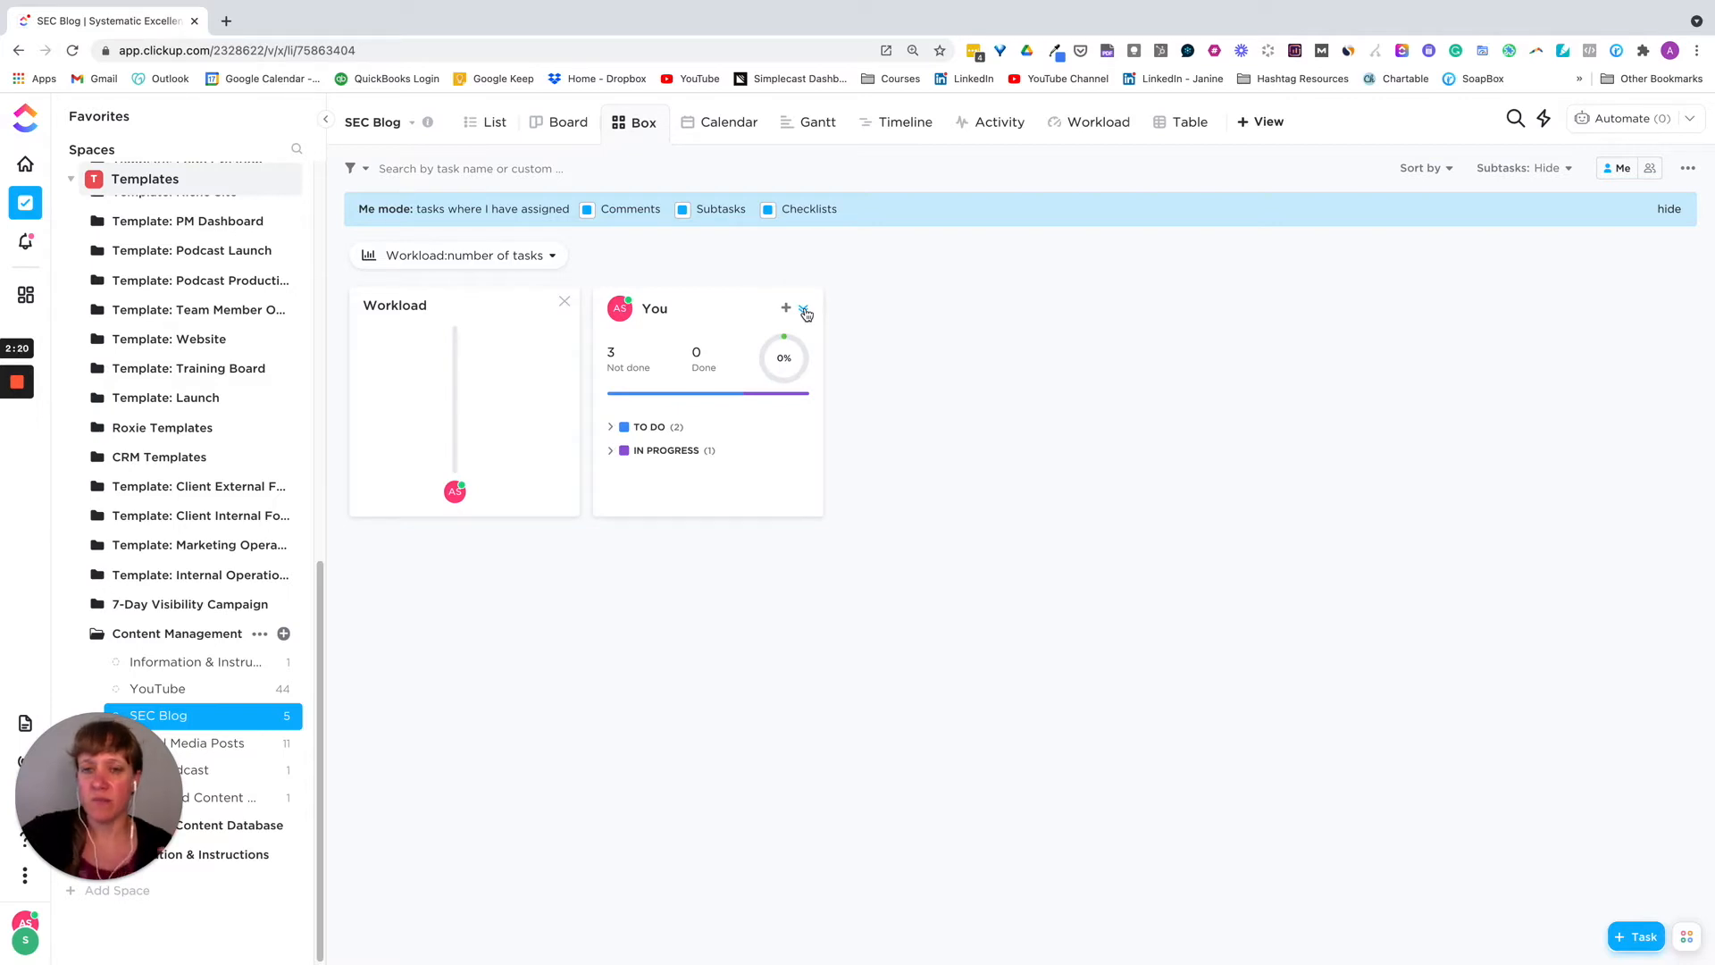
{"action": "left_click", "coordinate": [804, 311]}
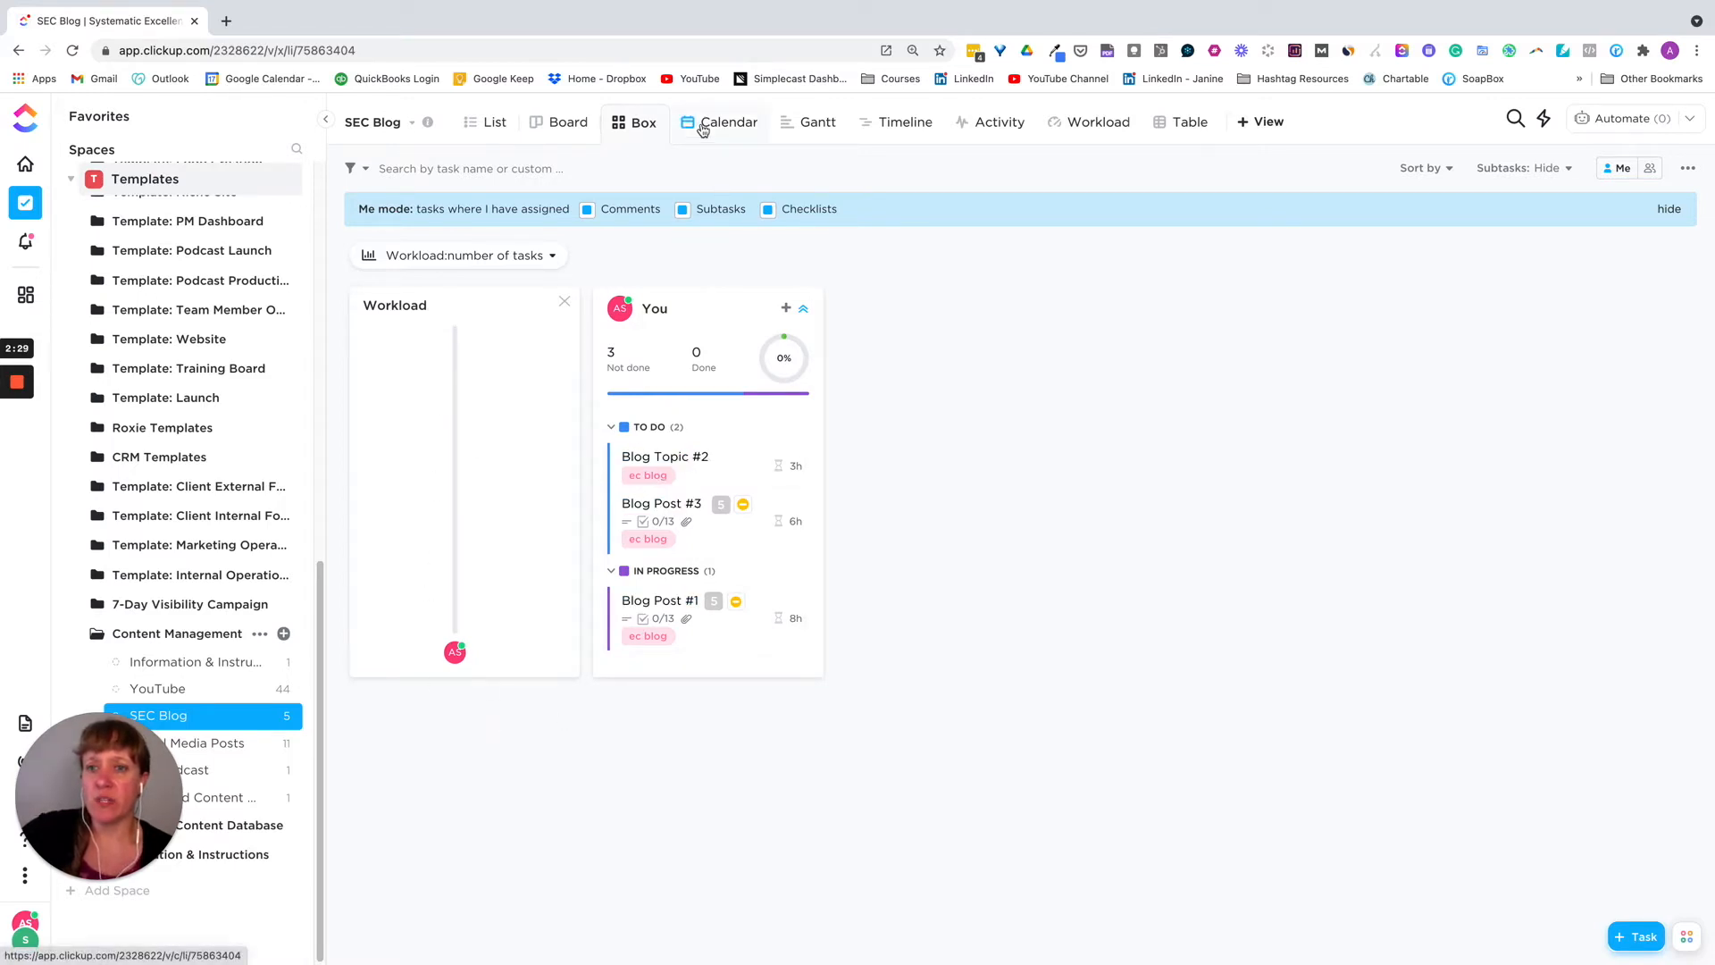
Step: Set the Box view's workload to be measured by Time Estimate
{"action": "left_click", "coordinate": [549, 257]}
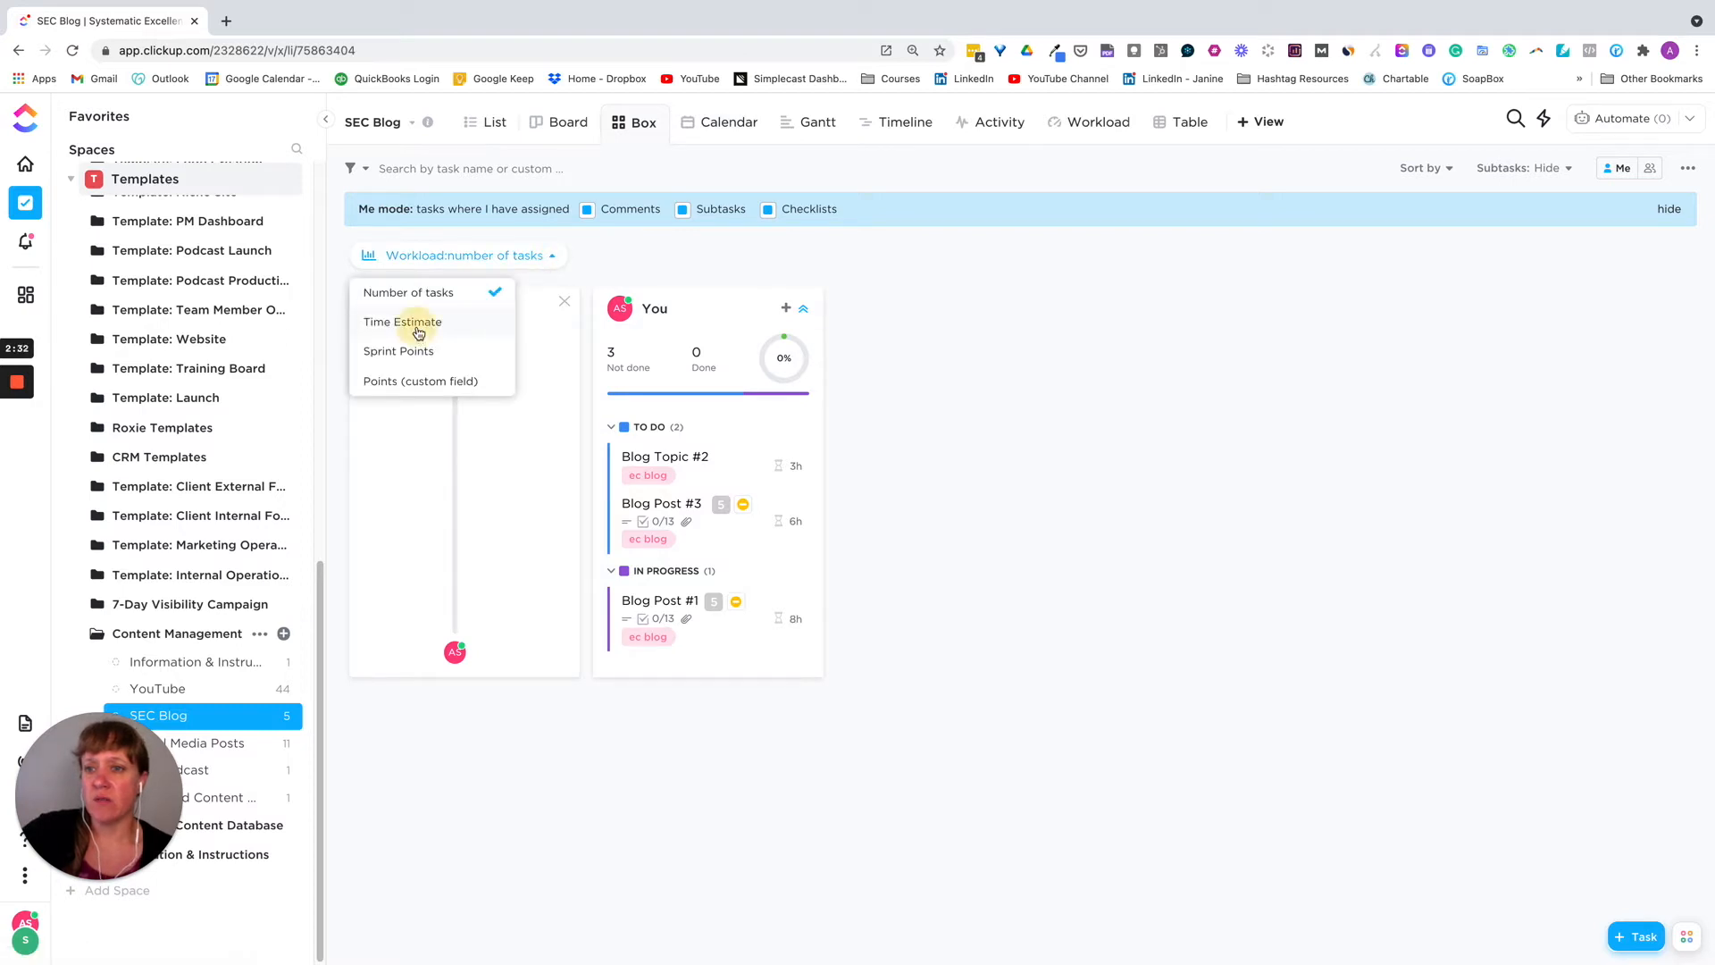
{"action": "left_click", "coordinate": [418, 325]}
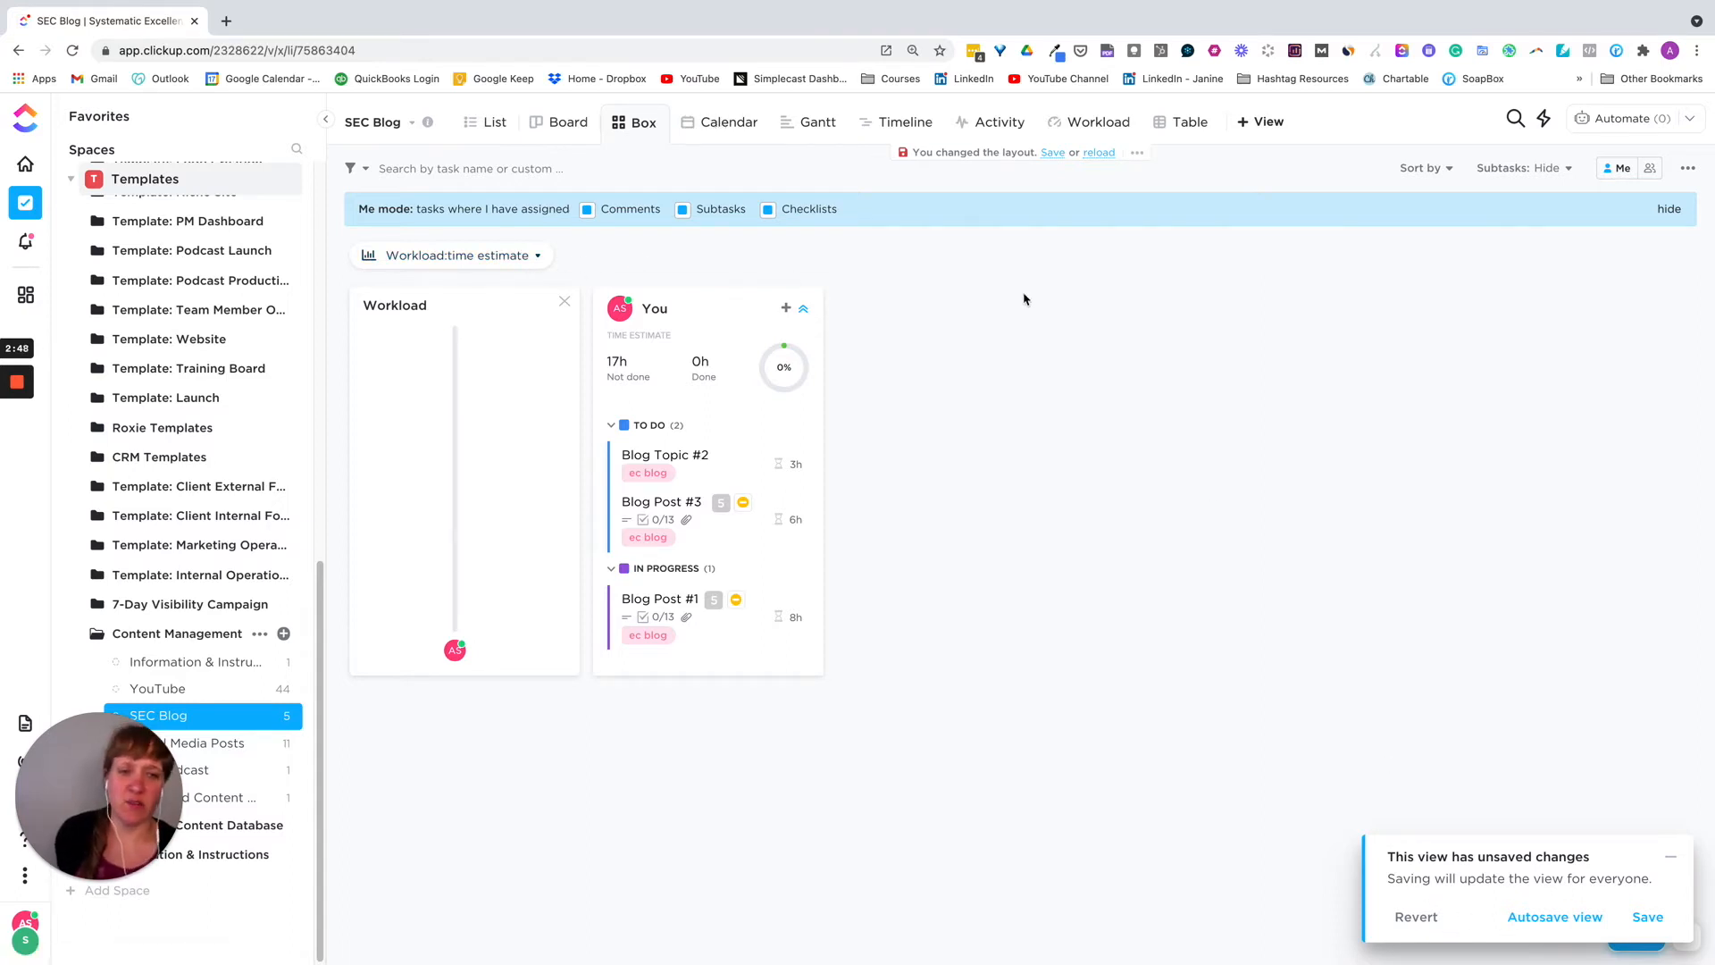
Step: Show the SEC Blog tasks in Calendar view and inspect the details of Blog Post #1
{"action": "left_click", "coordinate": [722, 129]}
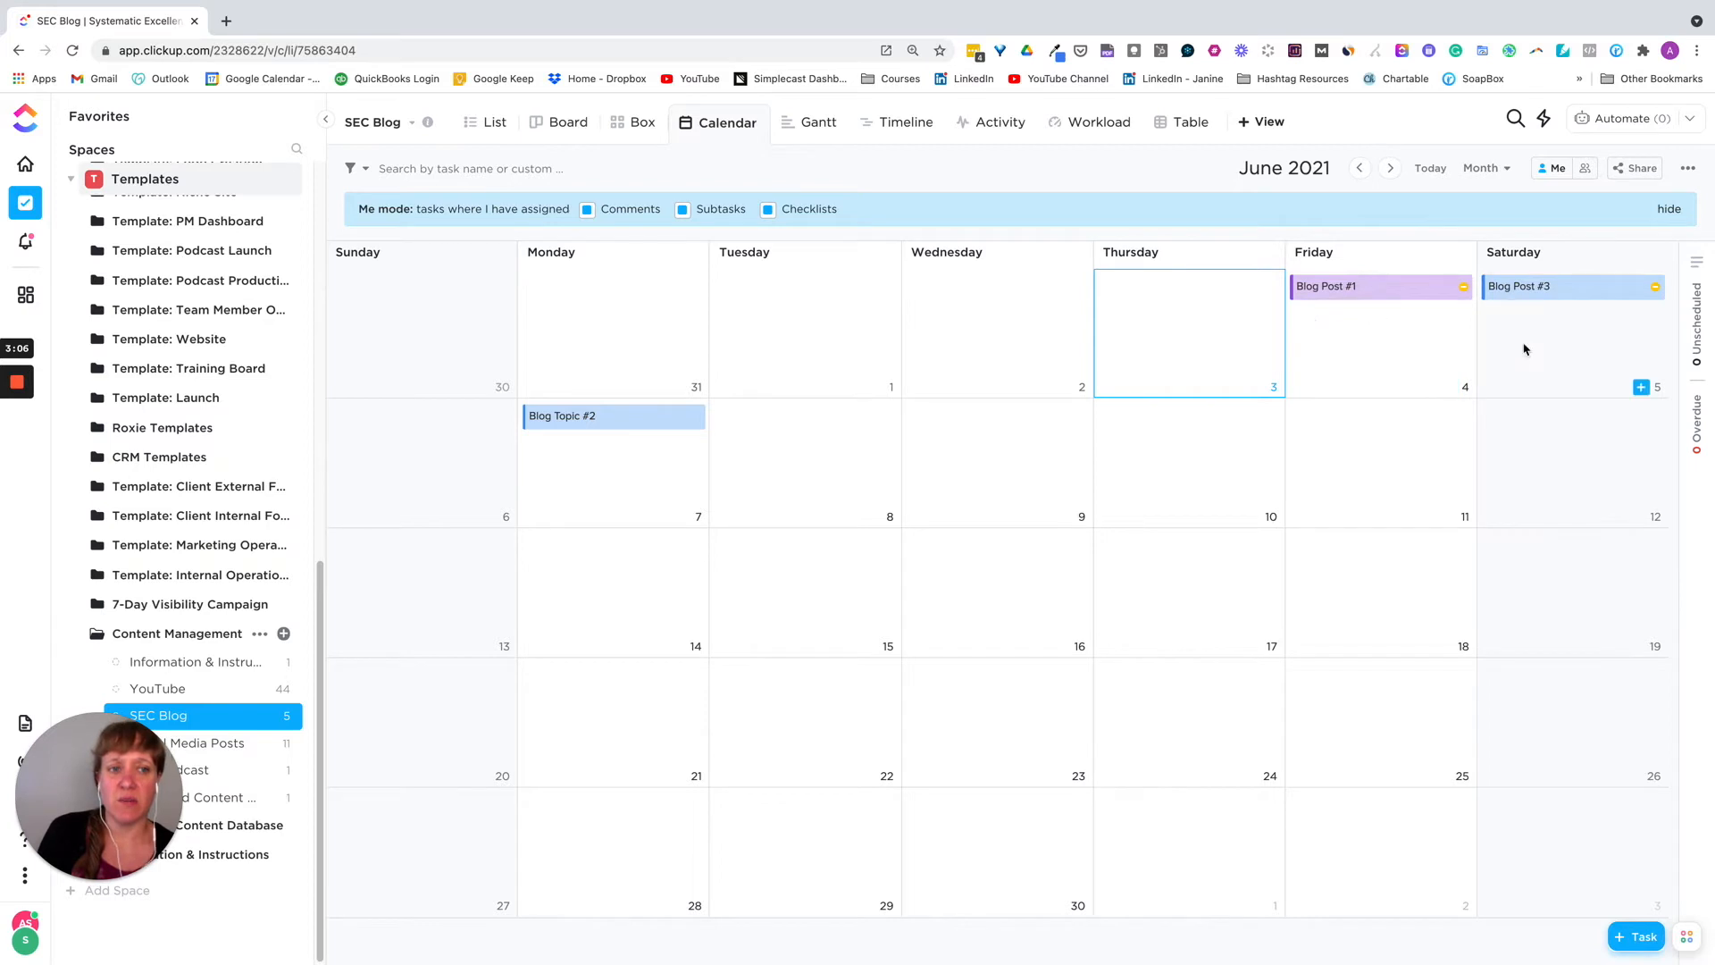
{"action": "mouse_move", "coordinate": [1372, 295]}
{"action": "left_mouse_down"}
{"action": "mouse_move", "coordinate": [1416, 360]}
{"action": "mouse_move", "coordinate": [1546, 345]}
{"action": "mouse_move", "coordinate": [1329, 299]}
{"action": "mouse_move", "coordinate": [1362, 298]}
{"action": "left_mouse_up"}
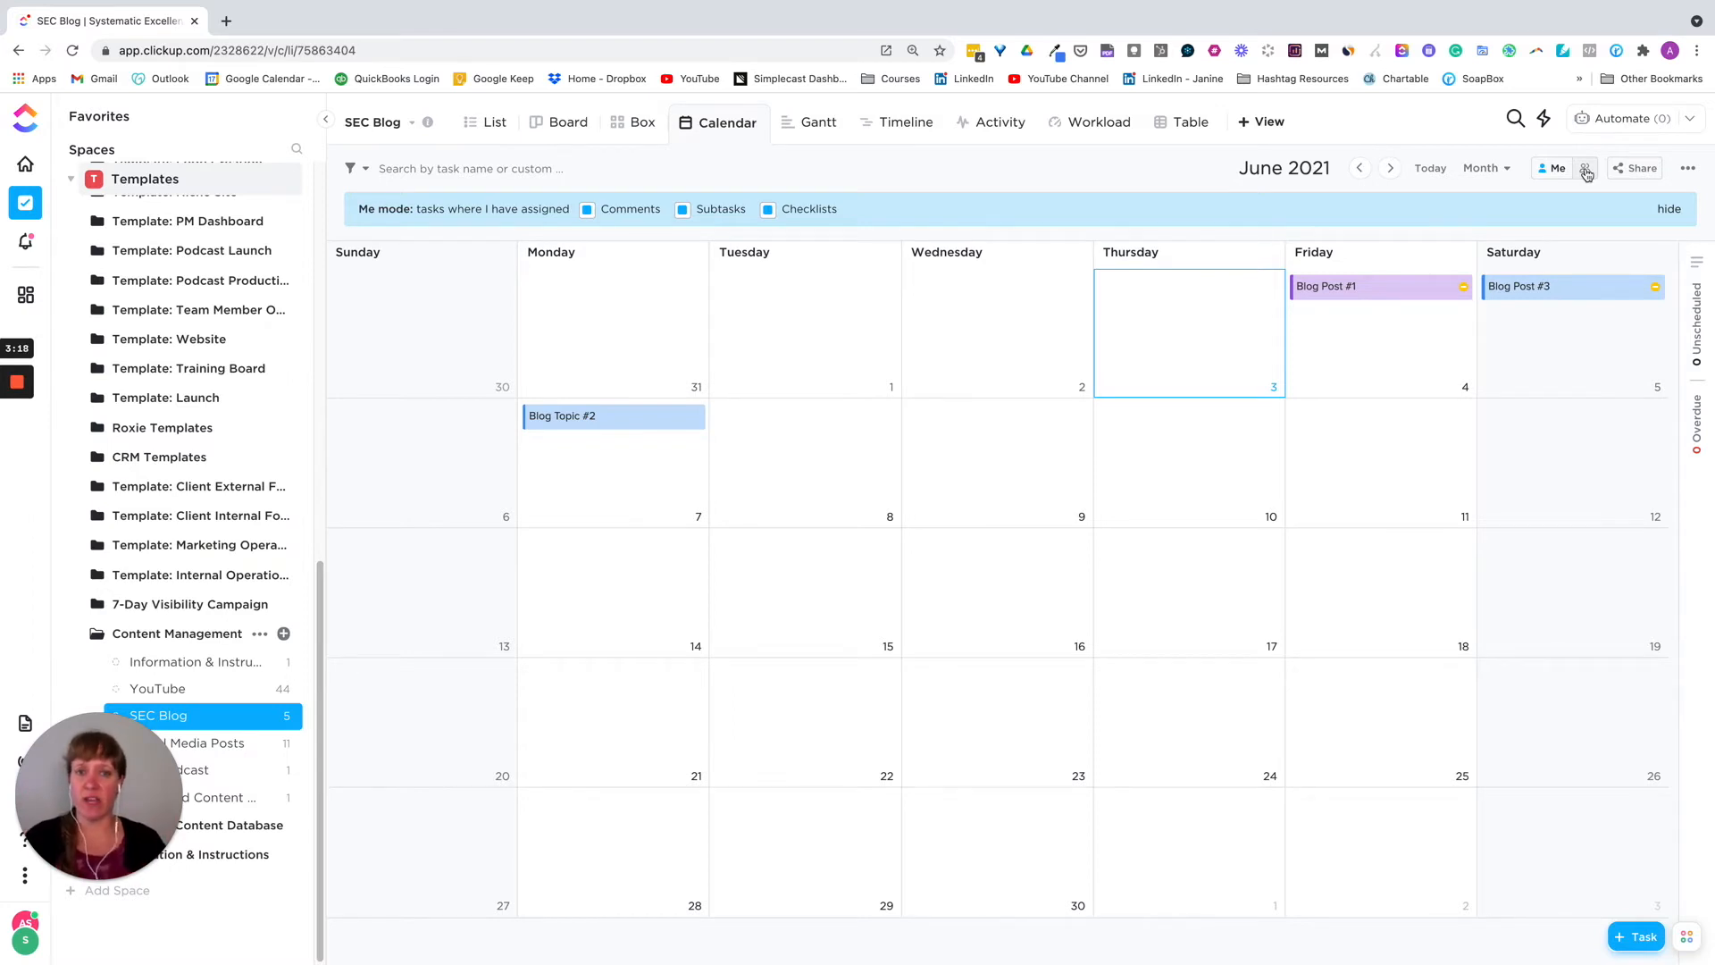
{"action": "left_click", "coordinate": [1389, 291]}
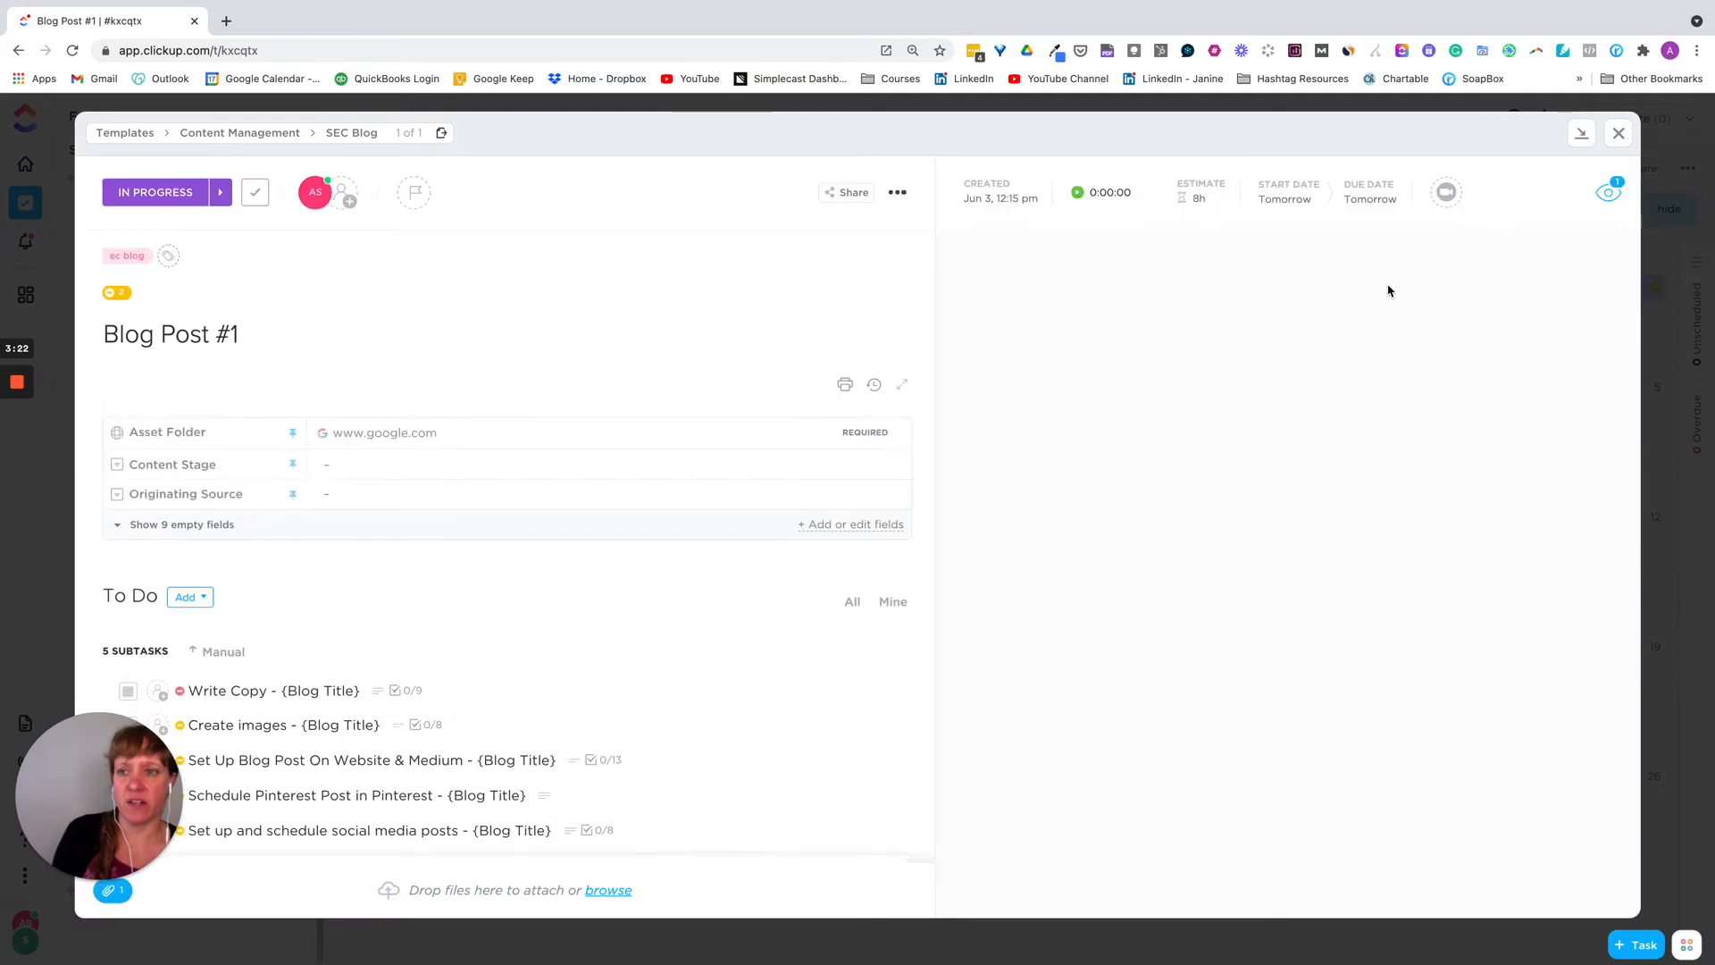
{"action": "left_click", "coordinate": [1619, 136]}
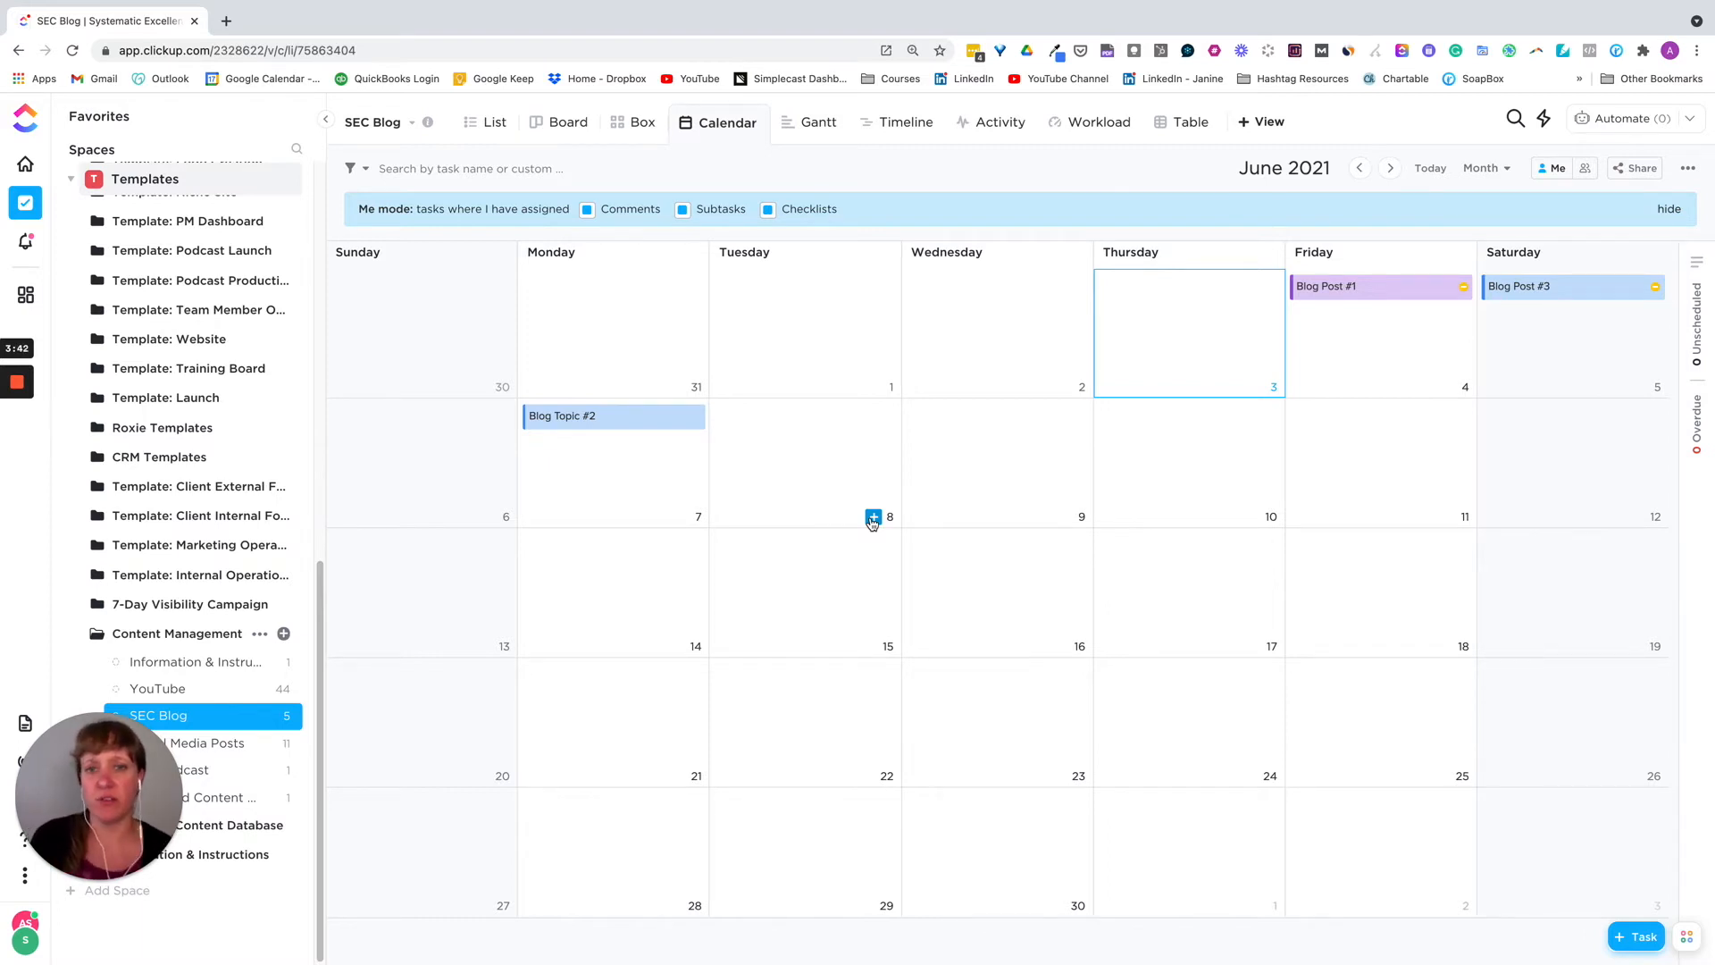
Step: Extend Blog Post #3 to June 14 in the Gantt view and check its dates in the task details
{"action": "left_click", "coordinate": [811, 132]}
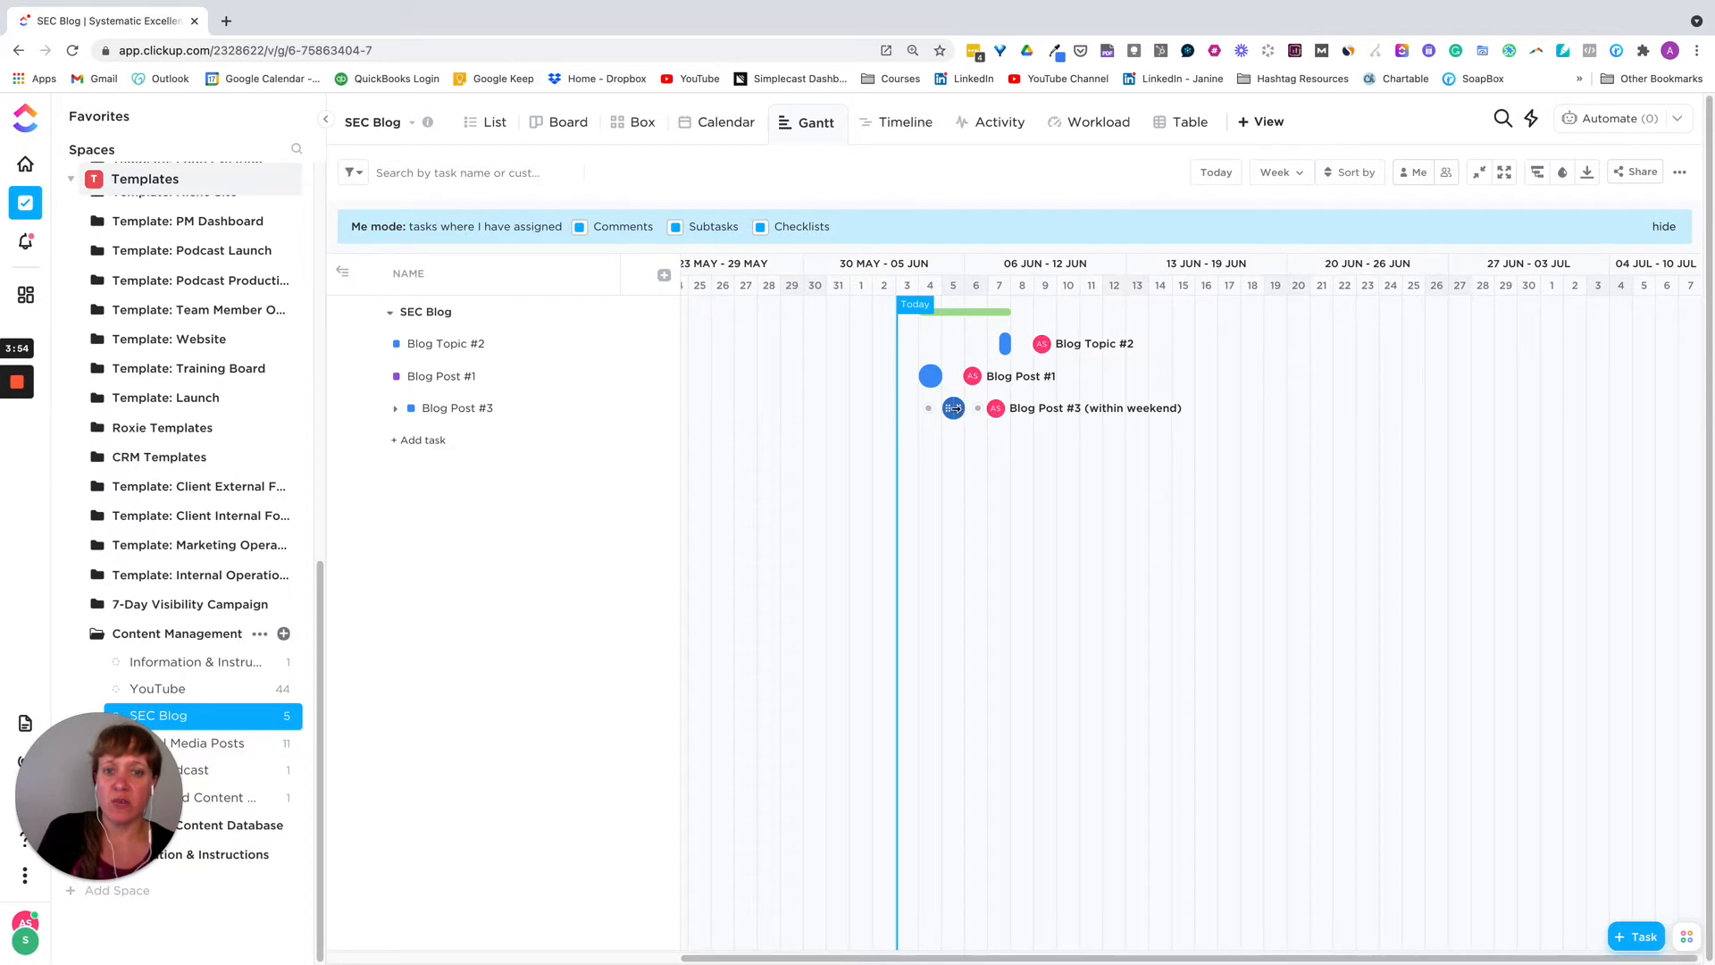
{"action": "left_click_drag", "start_coordinate": [953, 408], "coordinate": [1165, 427]}
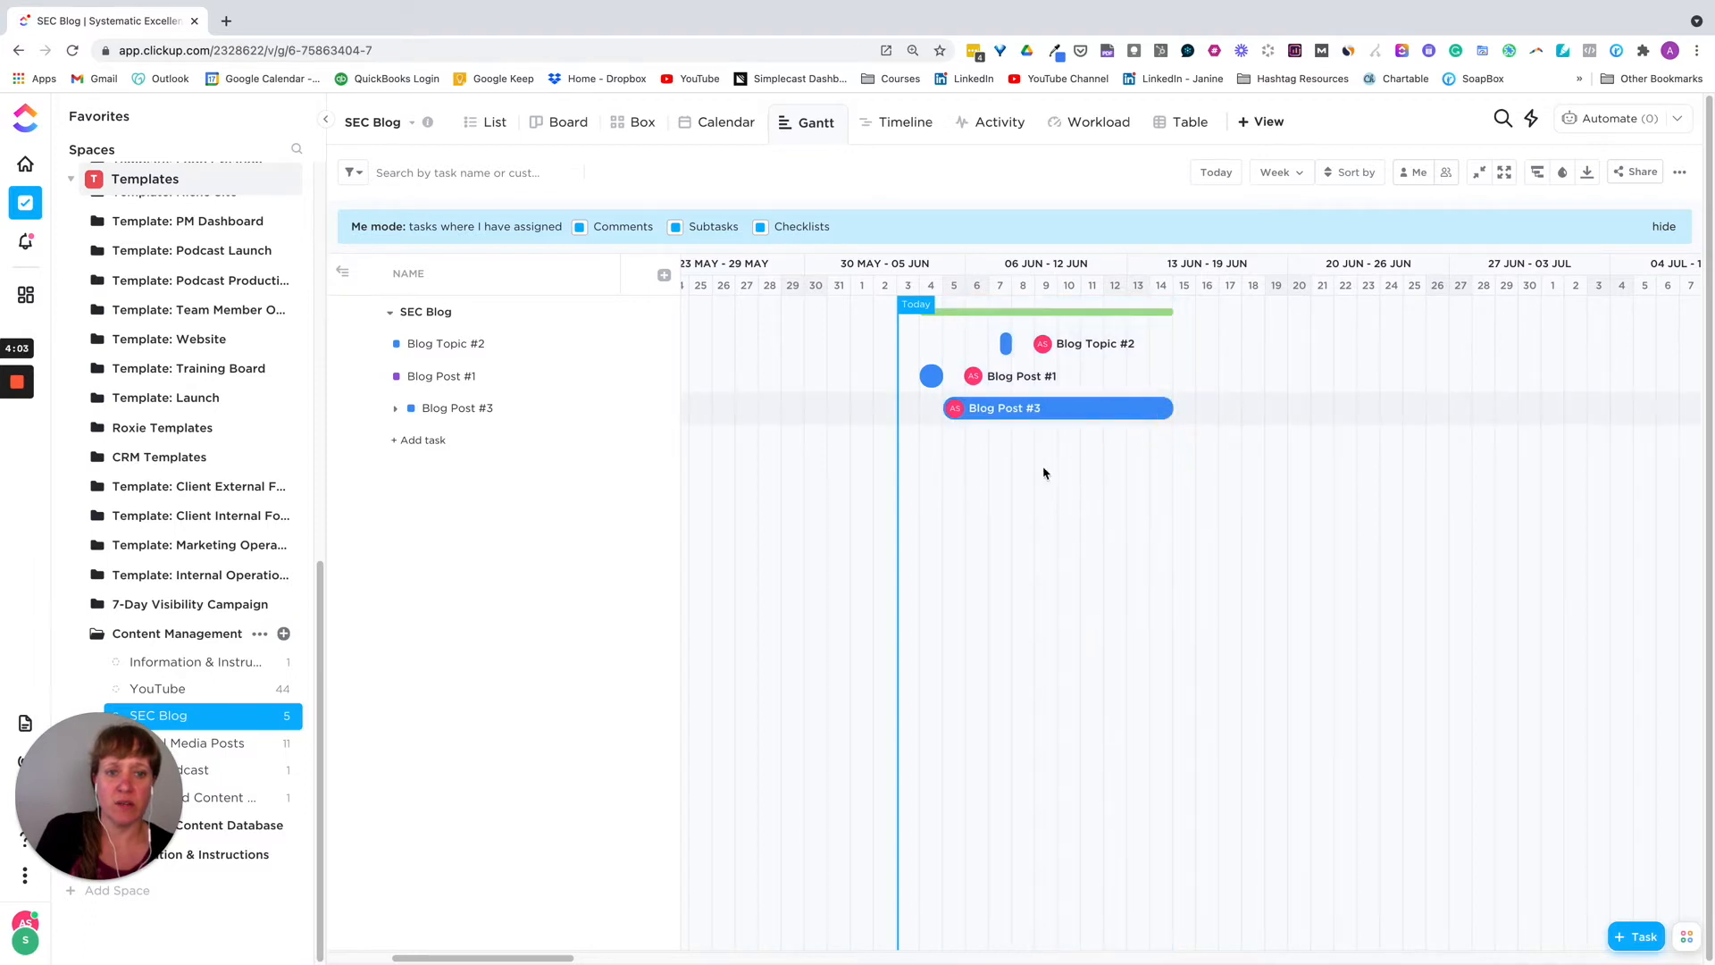
{"action": "left_click", "coordinate": [1030, 414]}
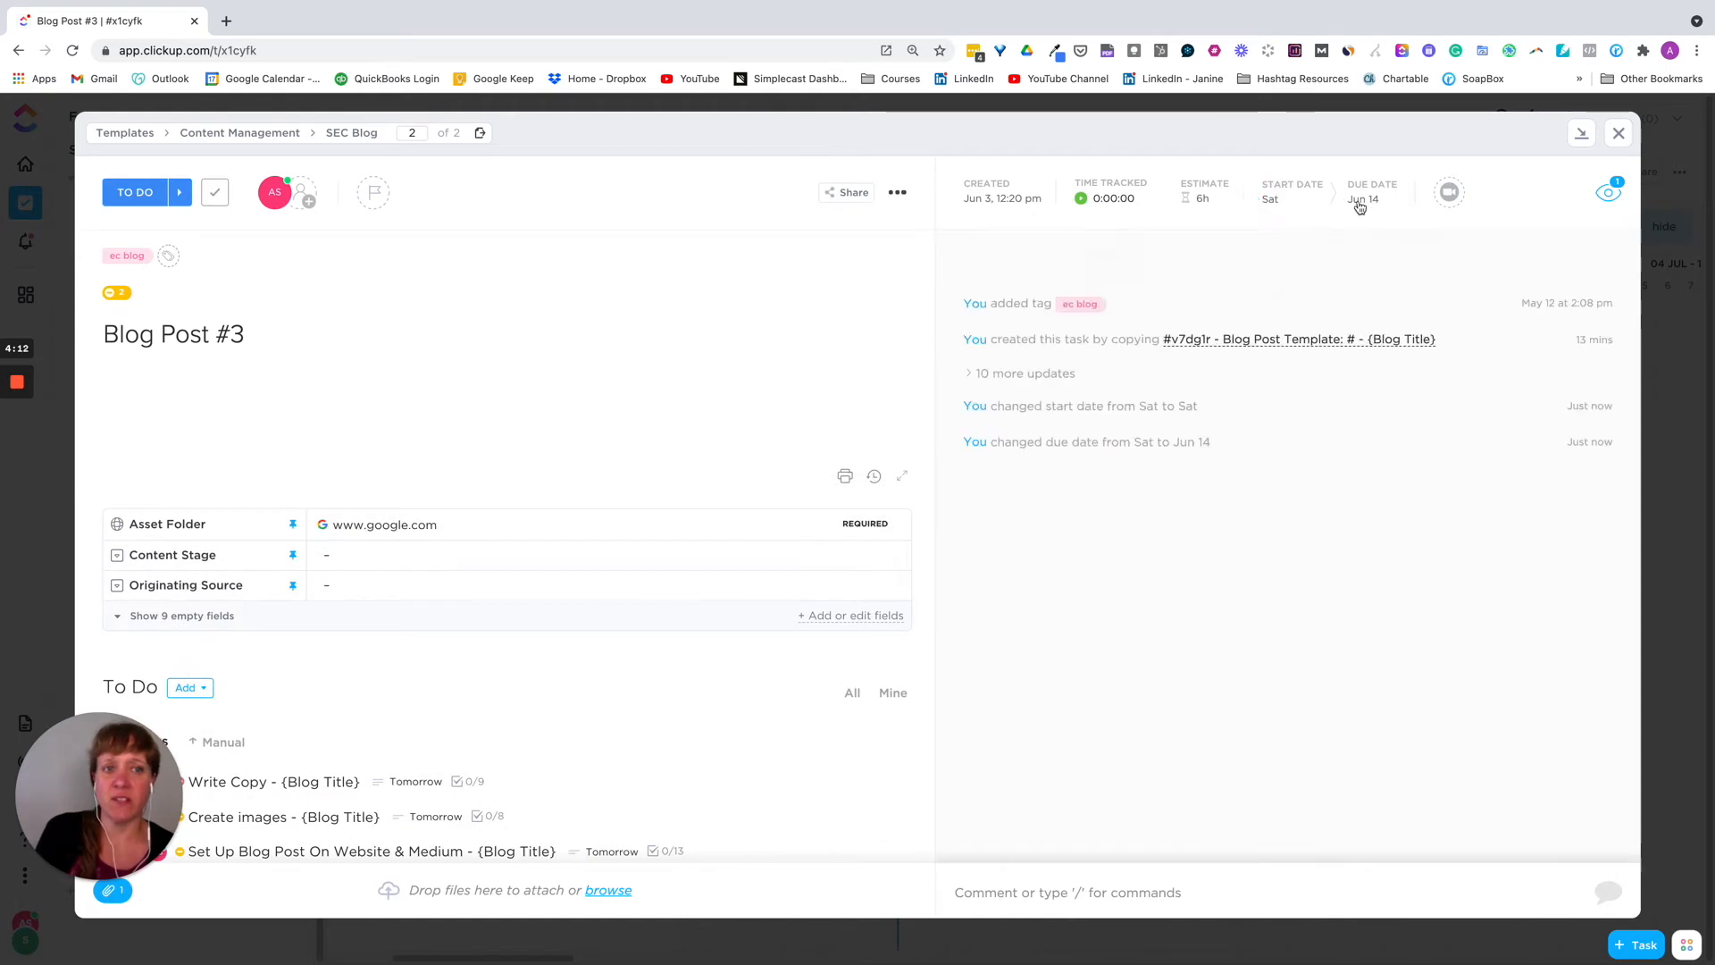
{"action": "left_click", "coordinate": [1619, 136]}
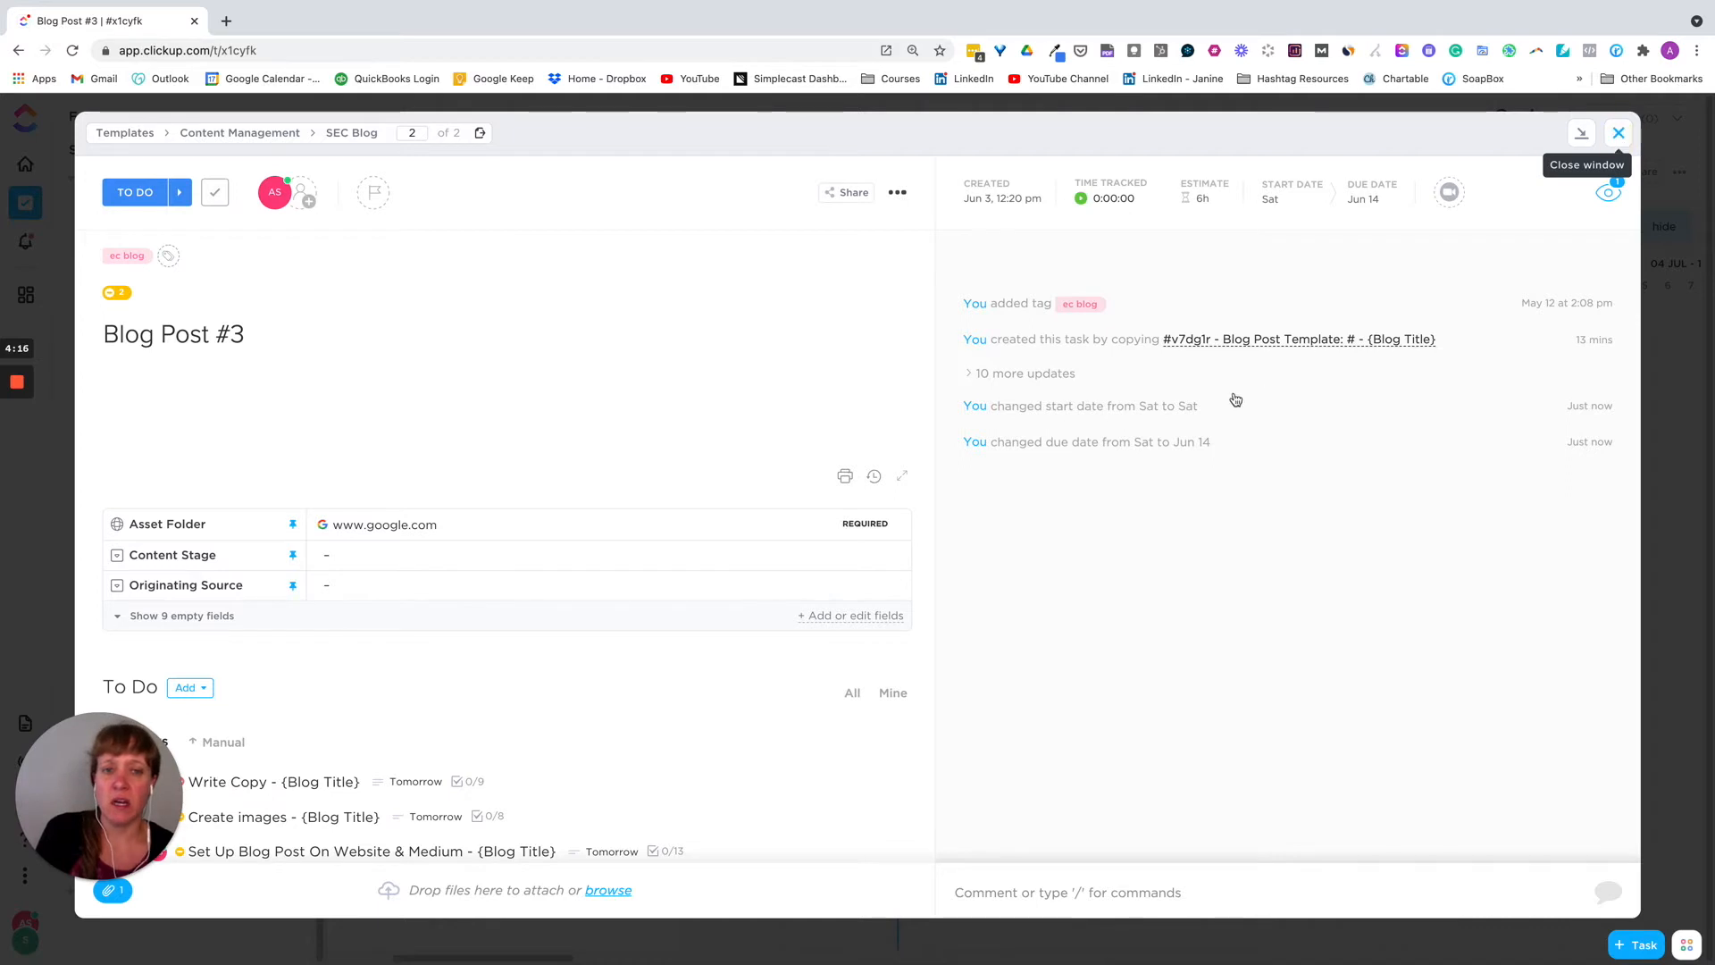
Step: Shorten Blog Post #3 on the Gantt chart to end on June 7 and inspect the details of Blog Topic #2
{"action": "left_click_drag", "start_coordinate": [1172, 407], "coordinate": [1013, 421]}
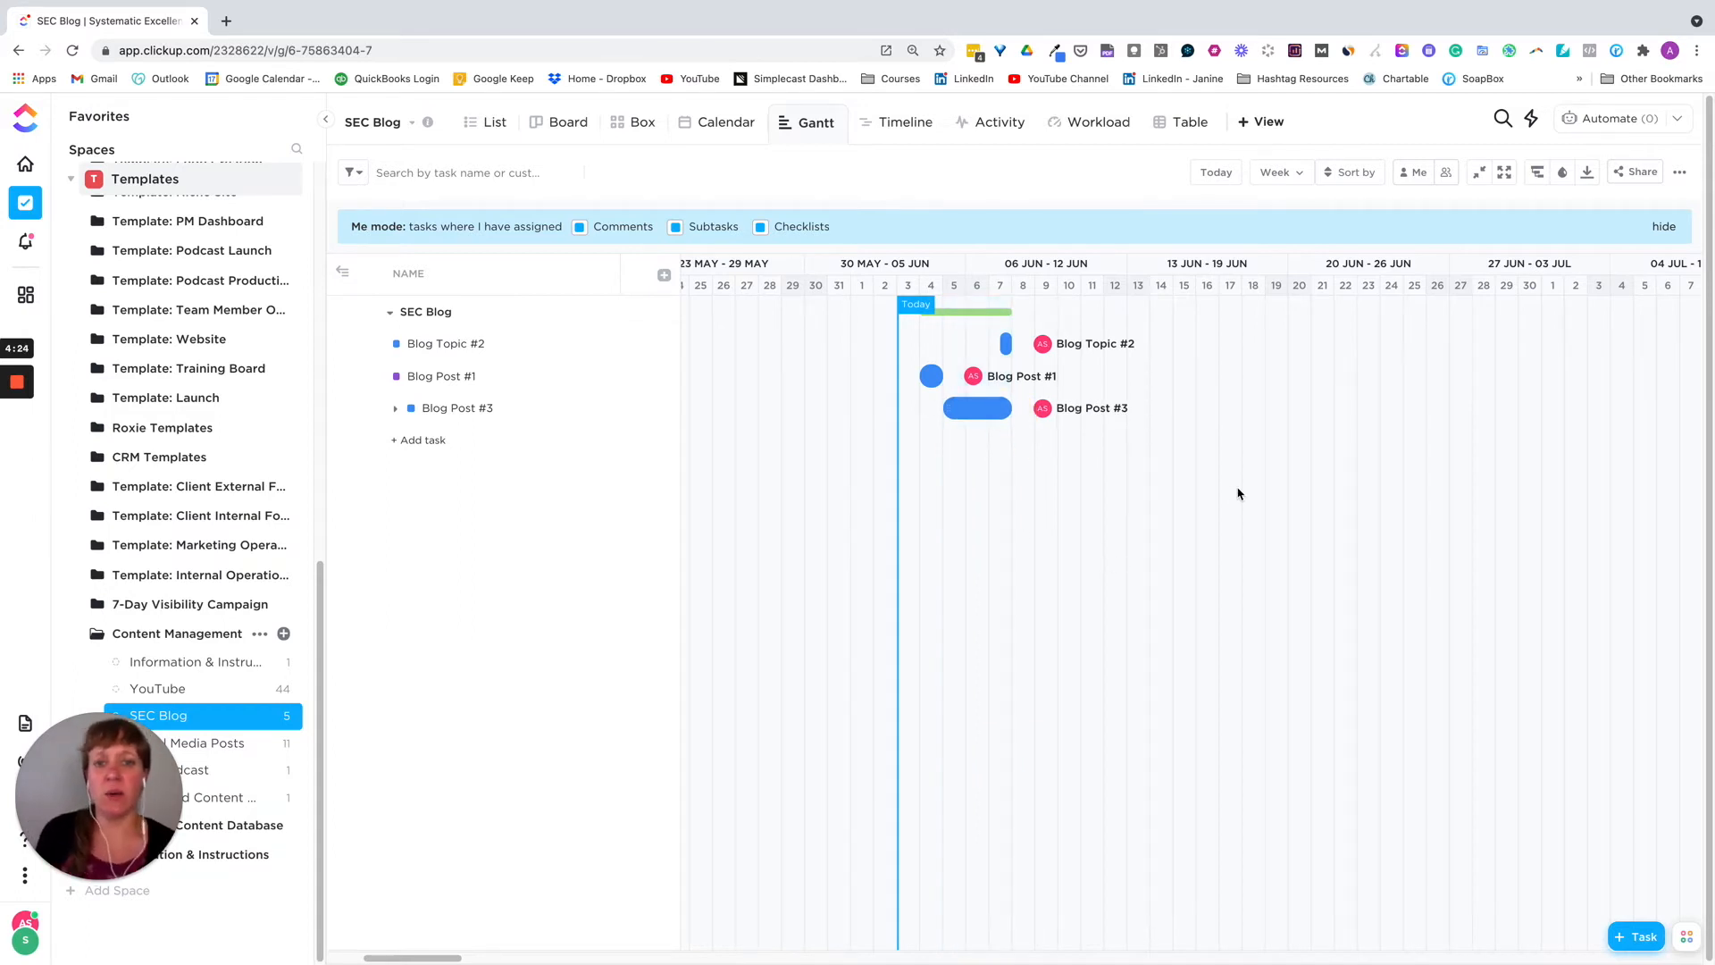
{"action": "left_click", "coordinate": [1079, 349]}
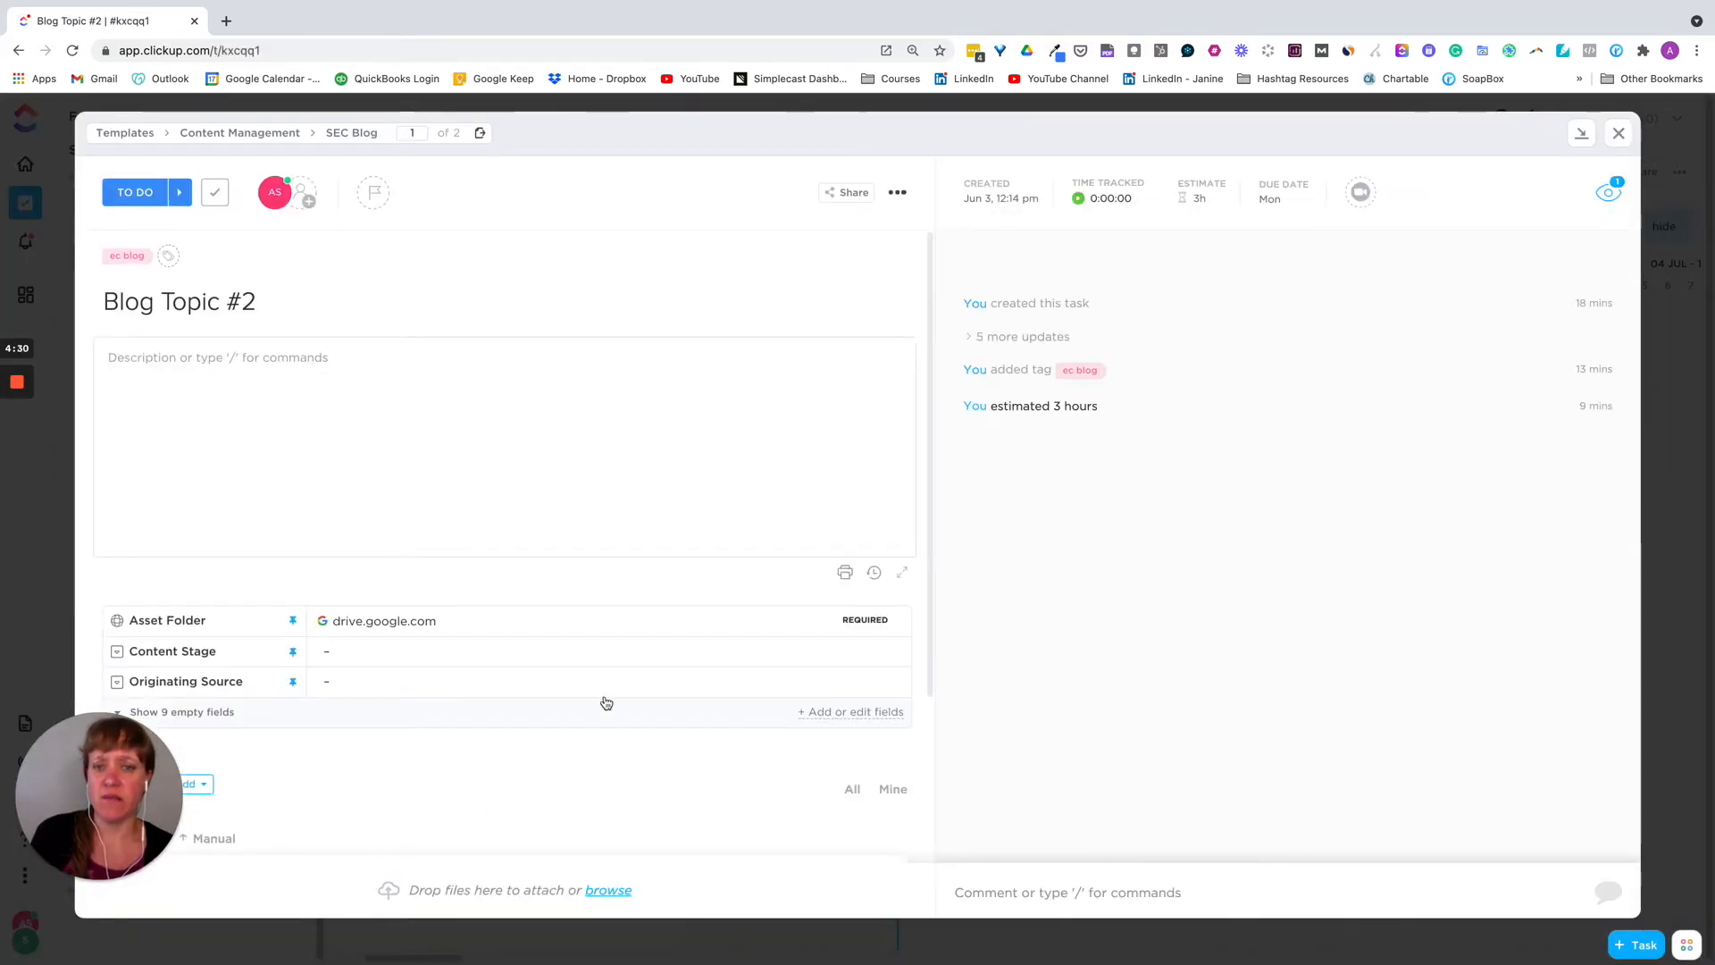
{"action": "left_click", "coordinate": [1618, 134]}
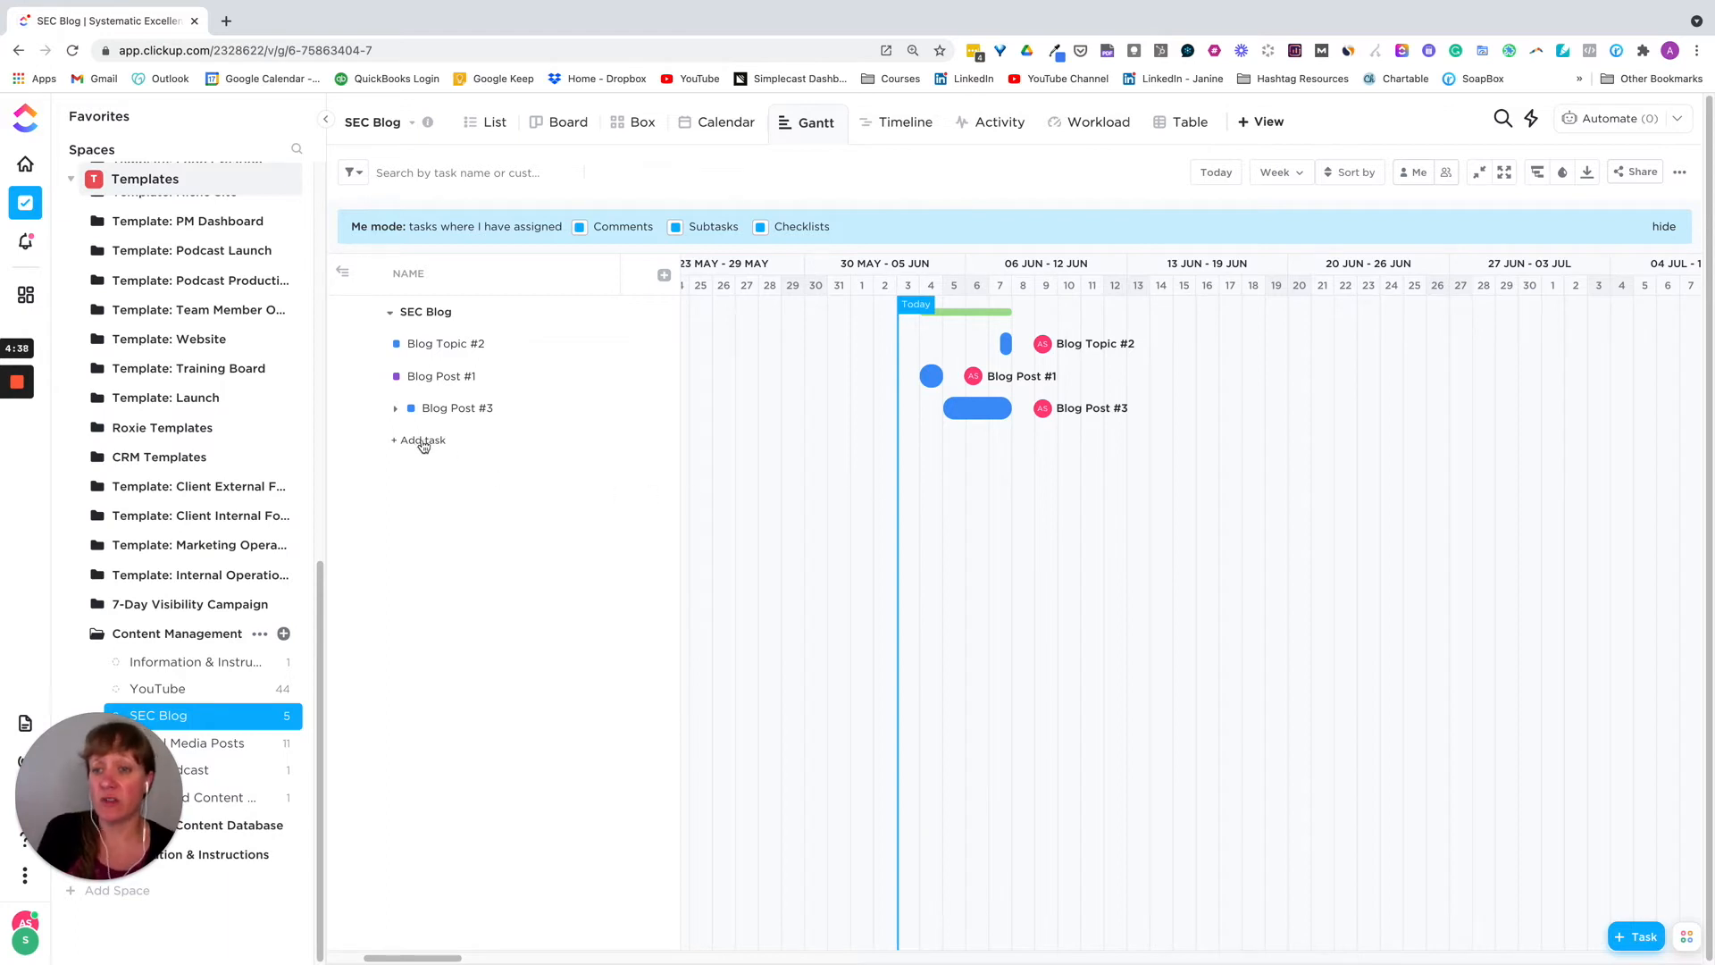
{"action": "left_click", "coordinate": [989, 463]}
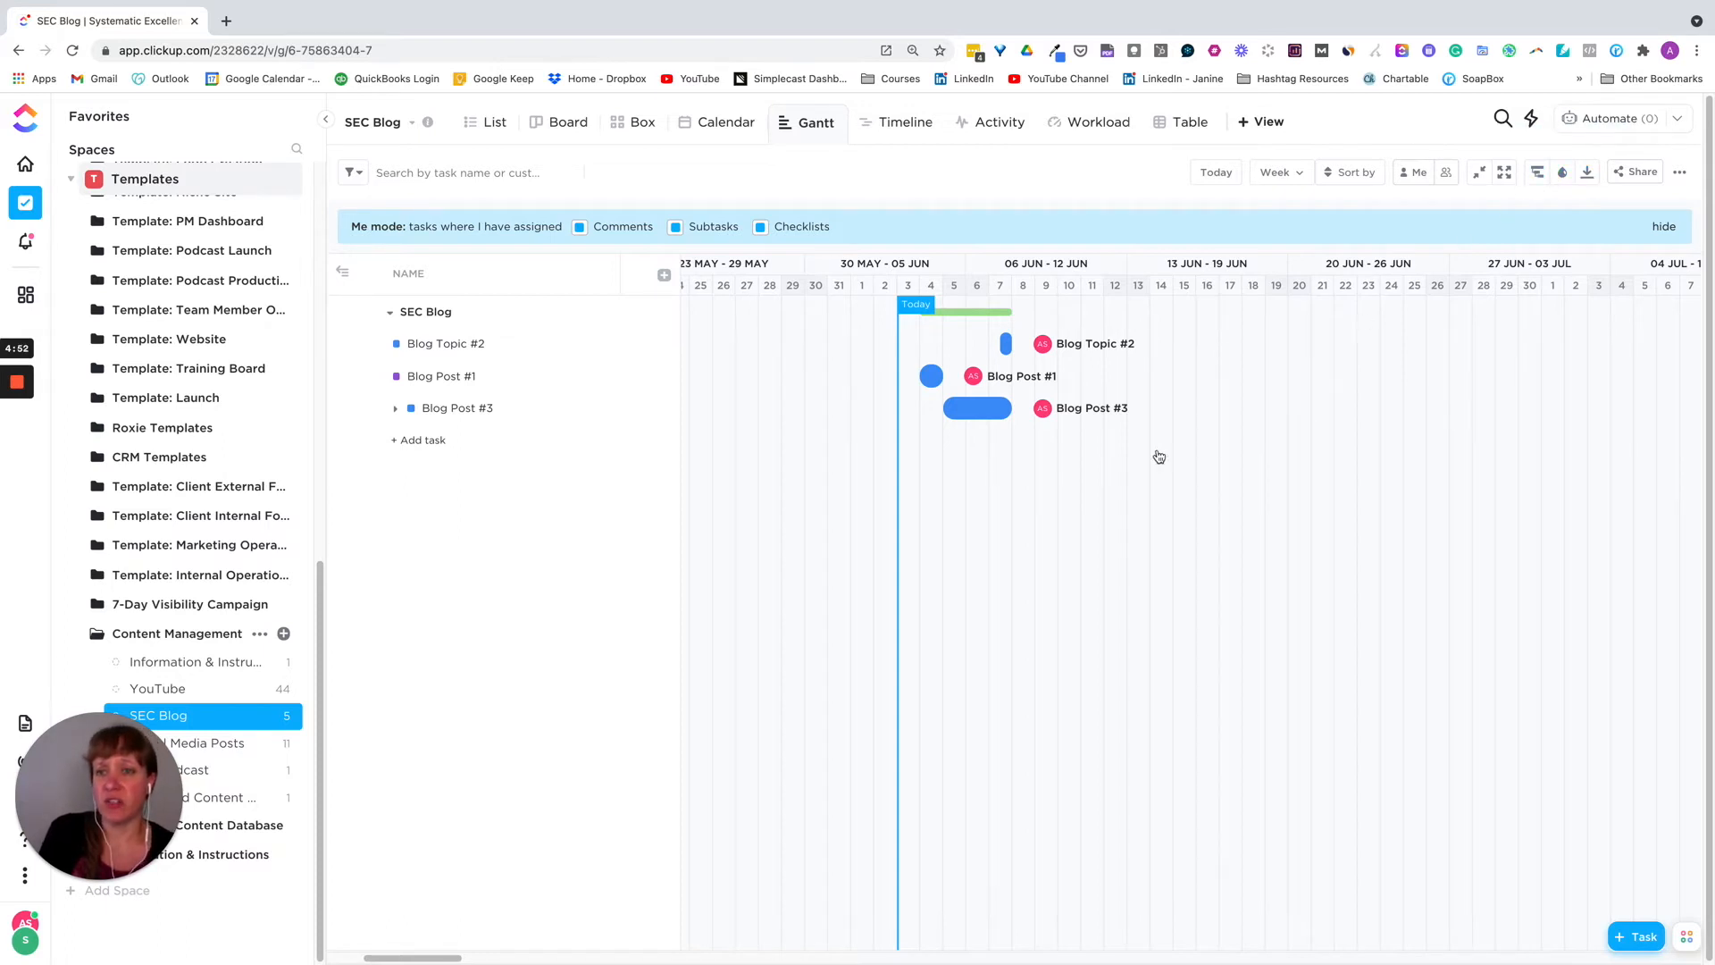
Step: Show the SEC Blog tasks in Timeline view and inspect the preview and details of Blog Post #1
{"action": "left_click", "coordinate": [896, 130]}
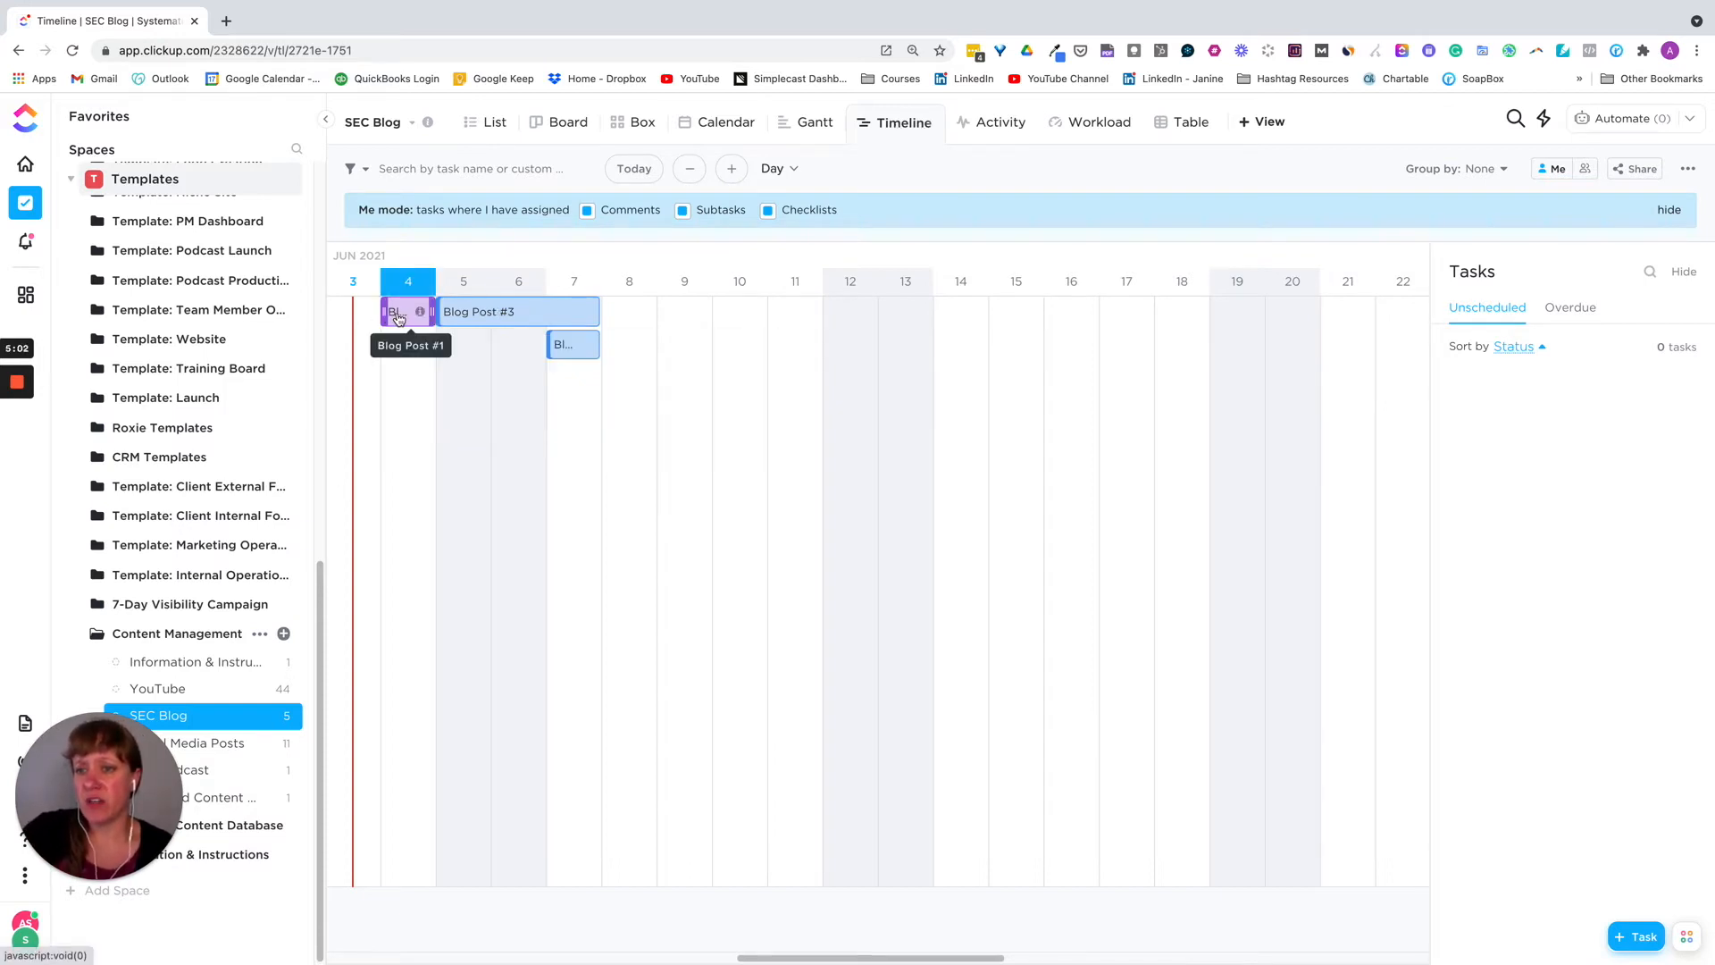
{"action": "mouse_move", "coordinate": [421, 315]}
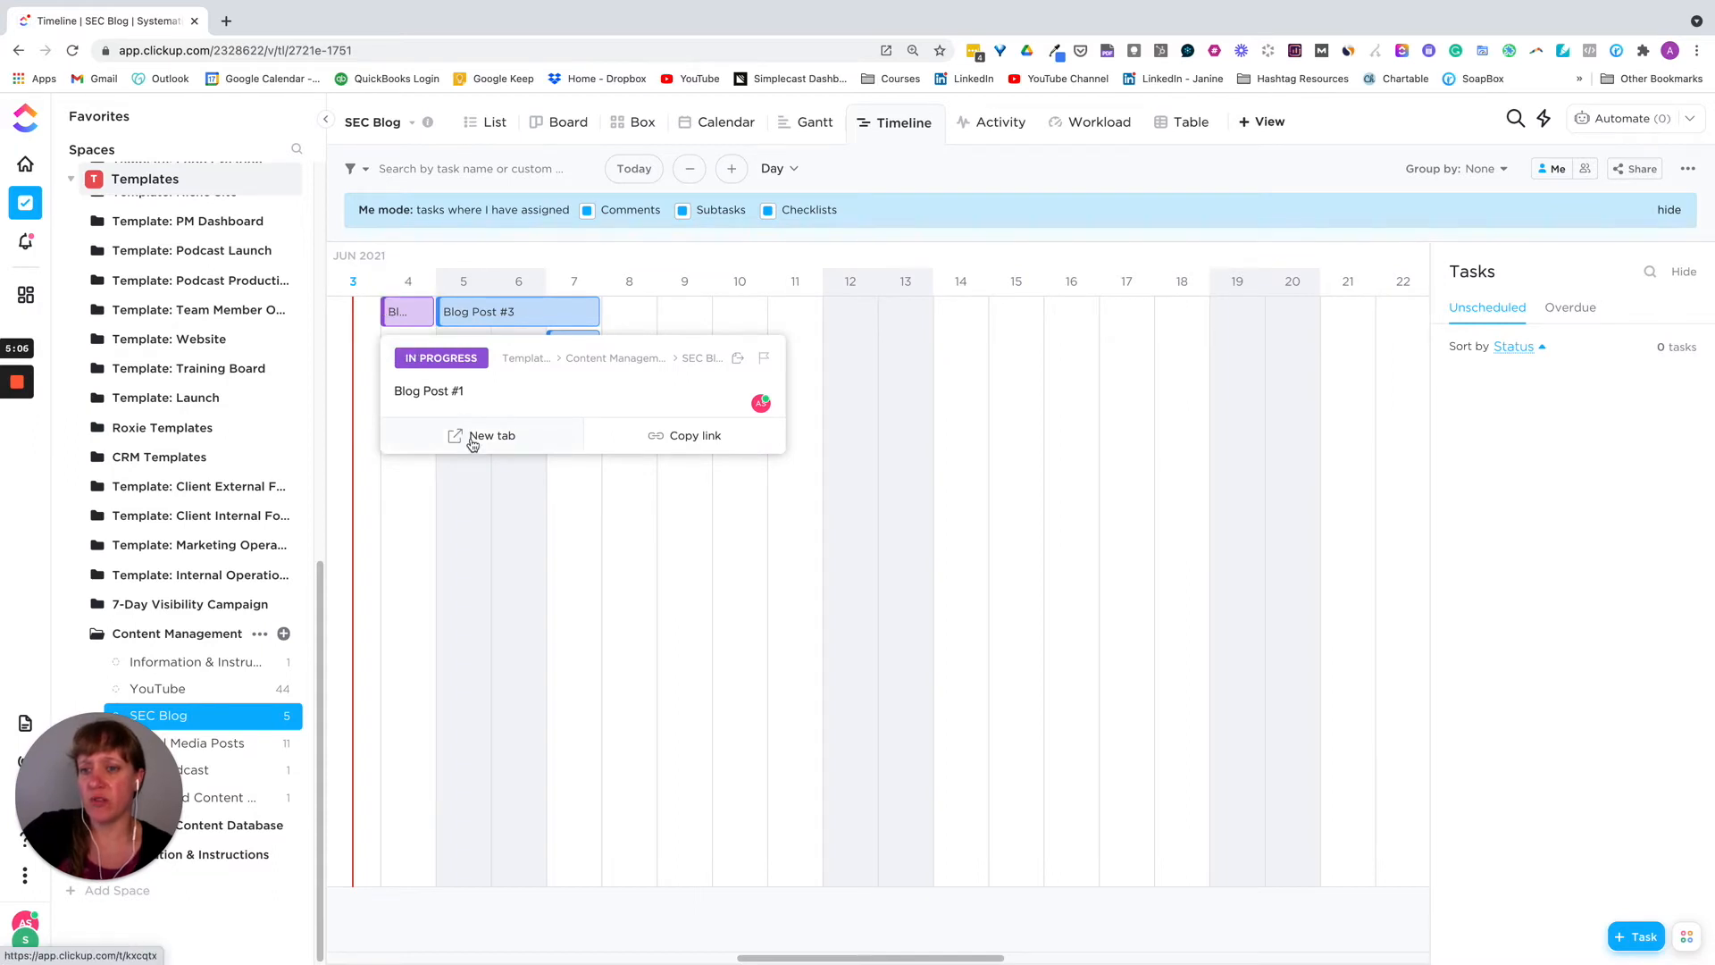
{"action": "left_click", "coordinate": [413, 314]}
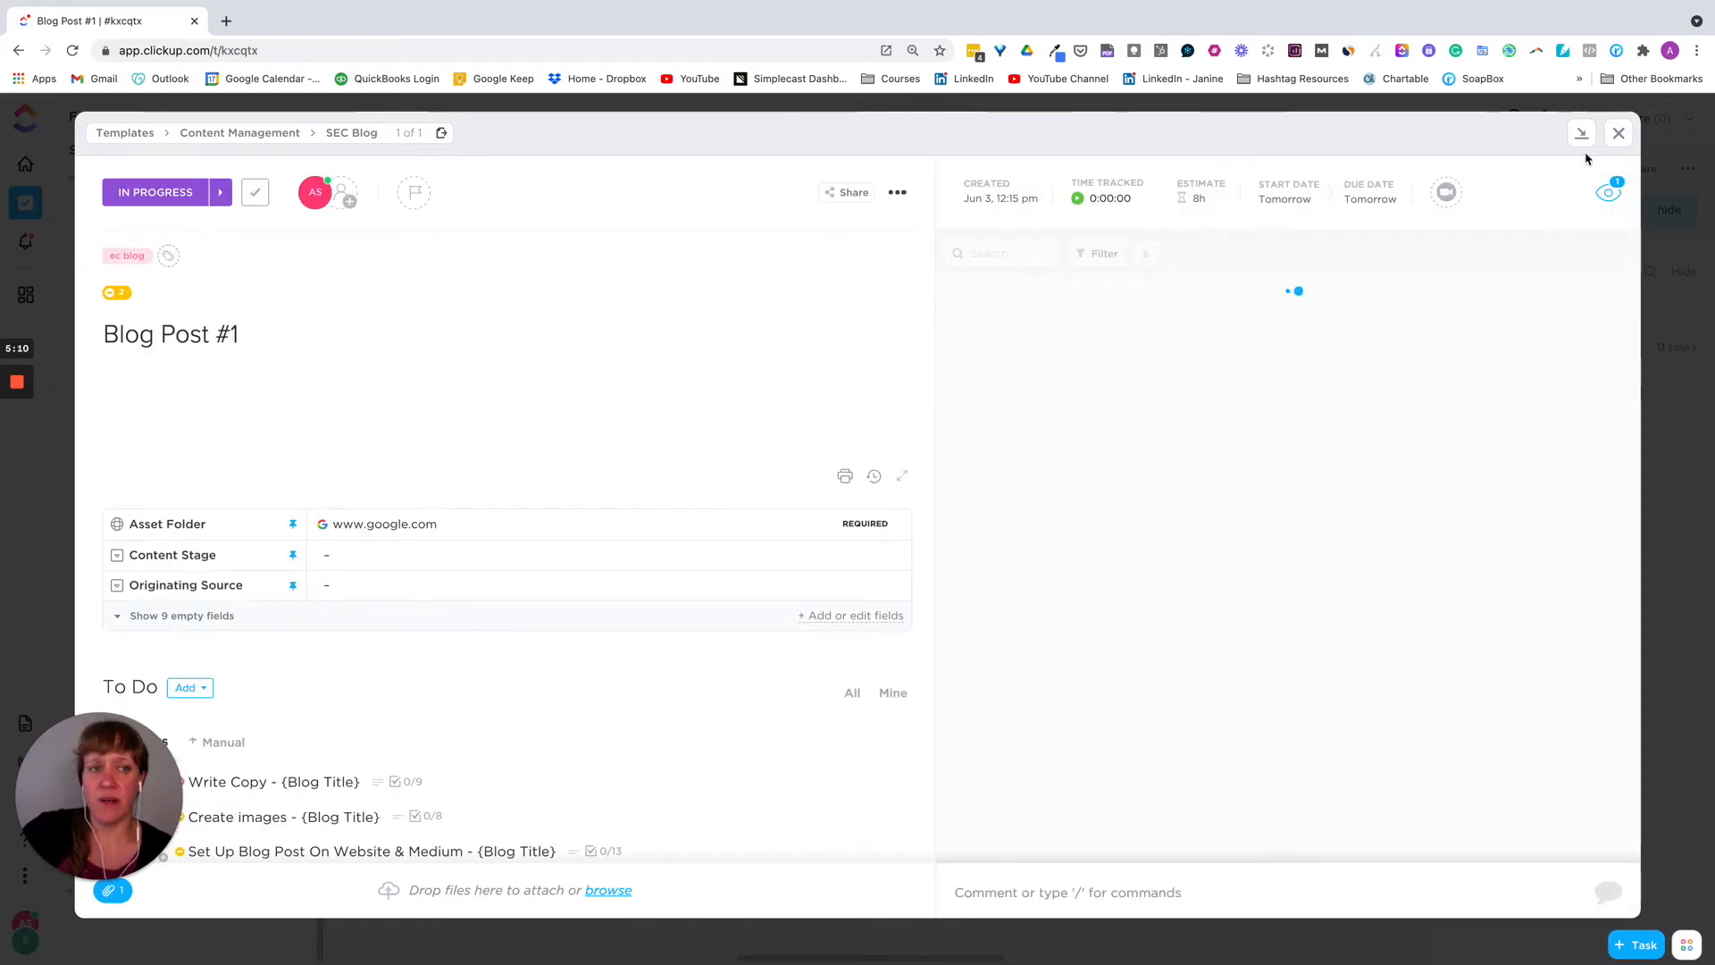
{"action": "key", "text": "Escape"}
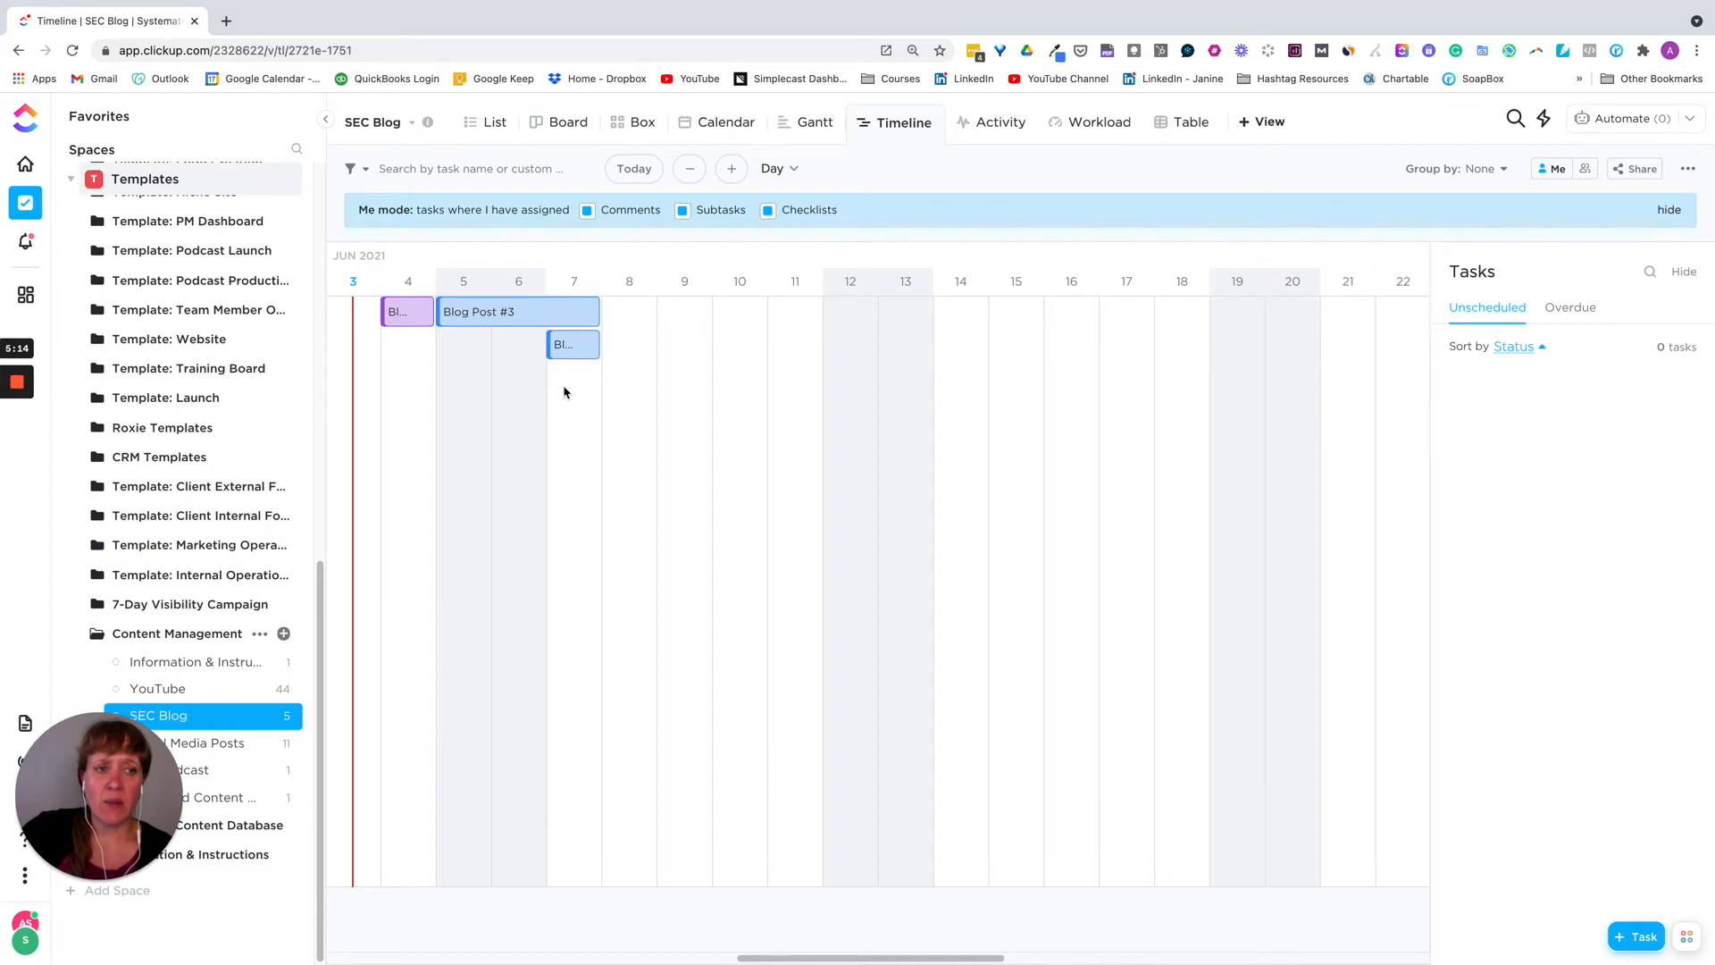
Step: Check the overdue and unscheduled tasks, and extend Blog Post #3 on the timeline to end on June 11
{"action": "left_click", "coordinate": [1571, 309]}
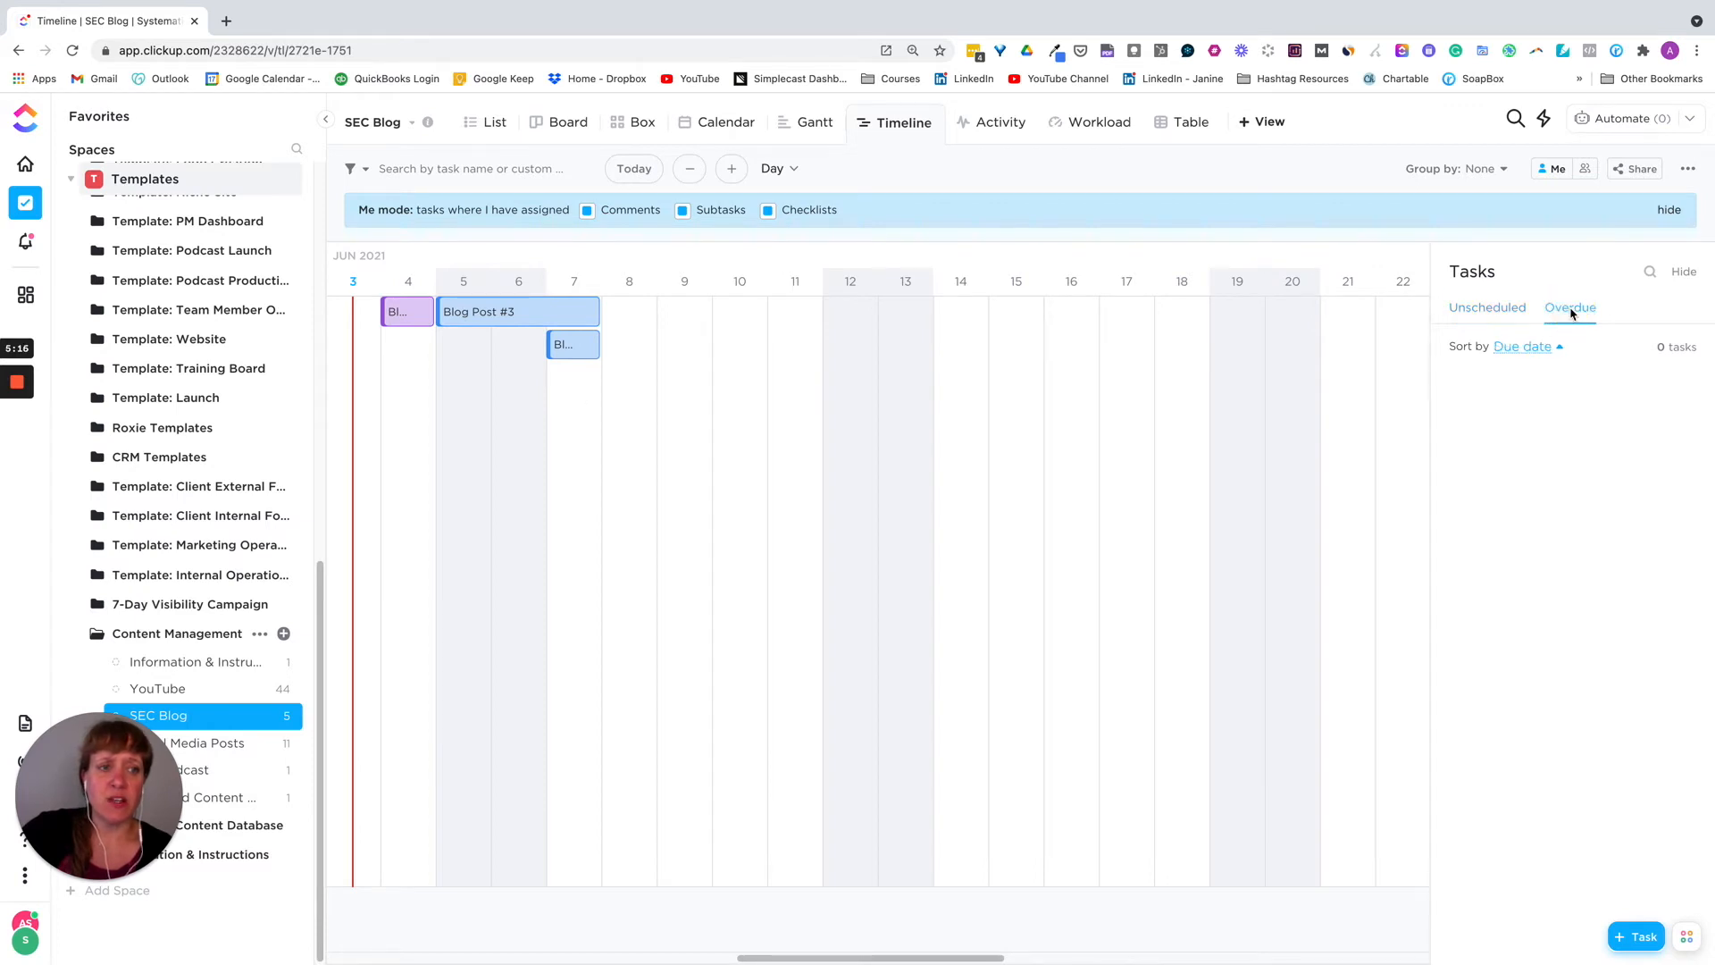
{"action": "left_click", "coordinate": [1496, 315]}
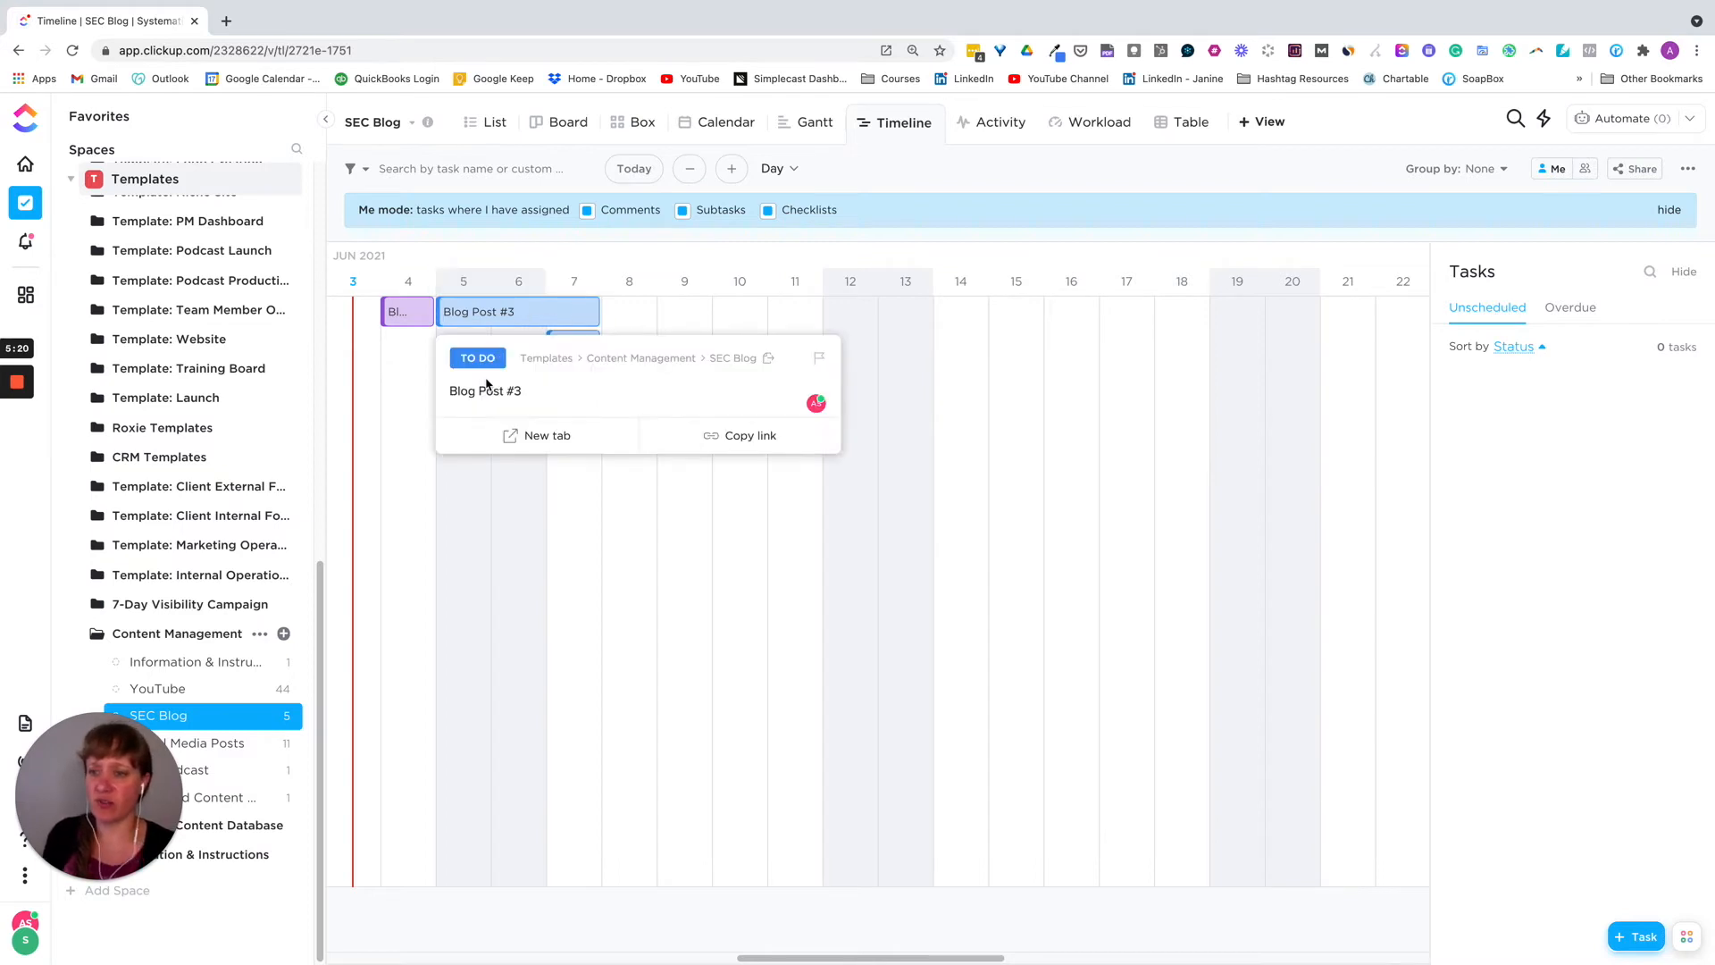
{"action": "left_click_drag", "start_coordinate": [597, 312], "coordinate": [815, 318]}
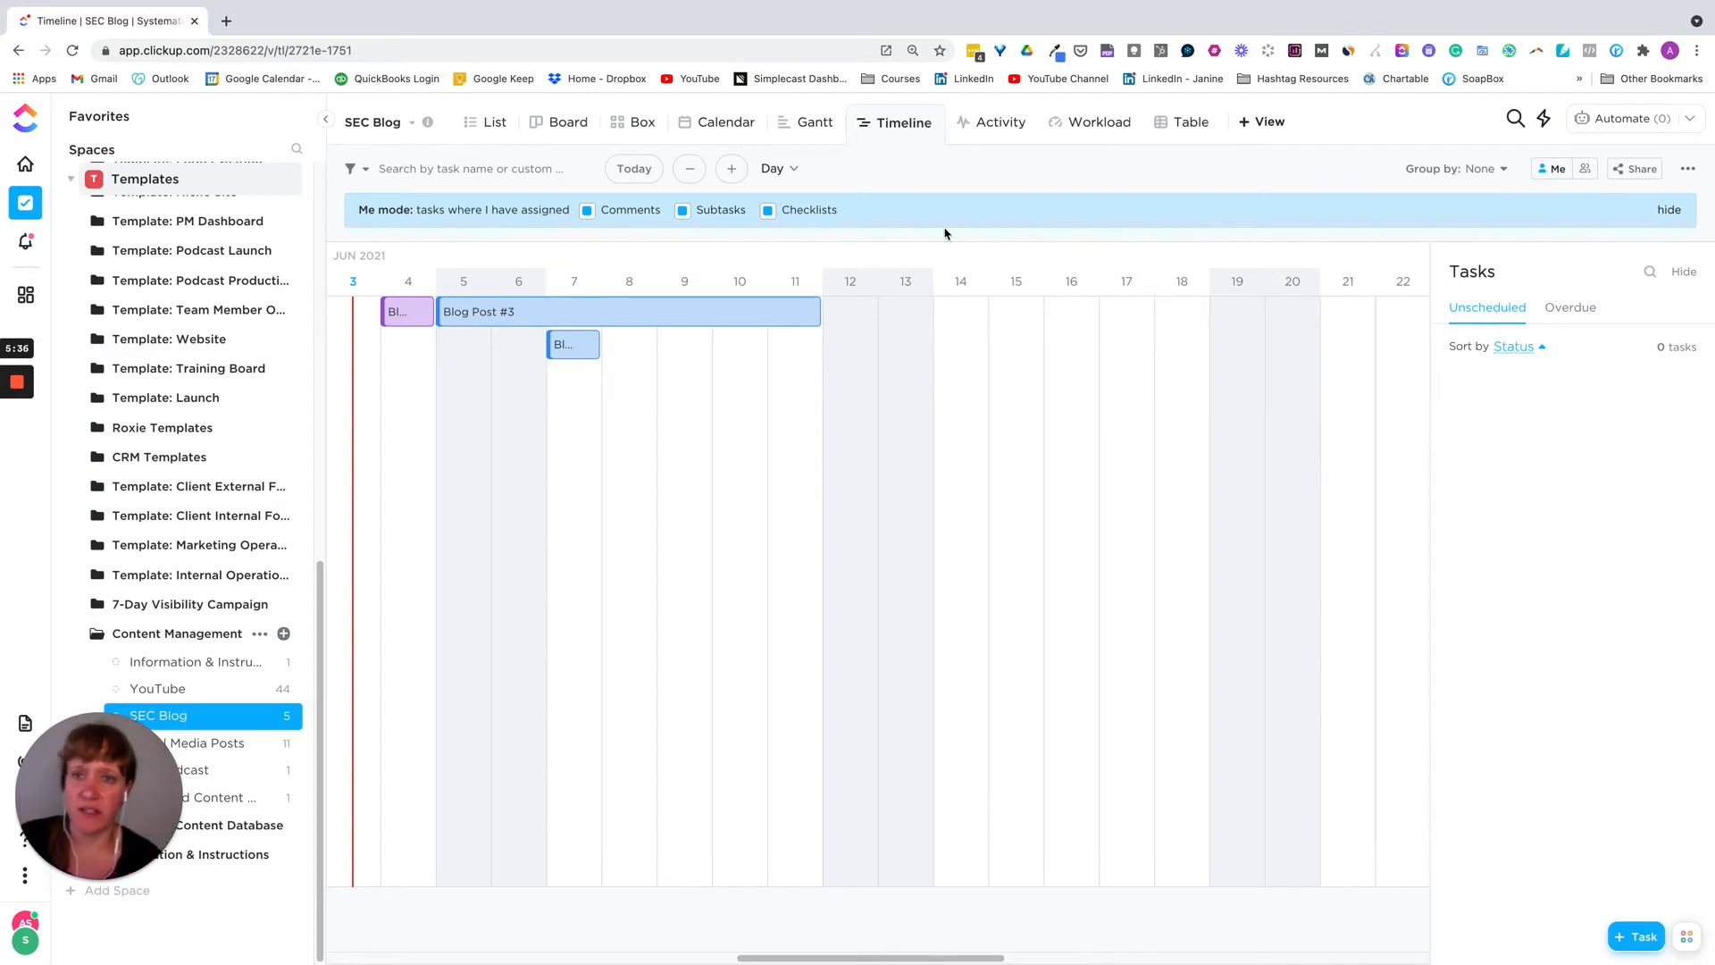
Step: Zoom the timeline out to the week scale and back in to wide single-day columns
{"action": "left_click", "coordinate": [690, 170]}
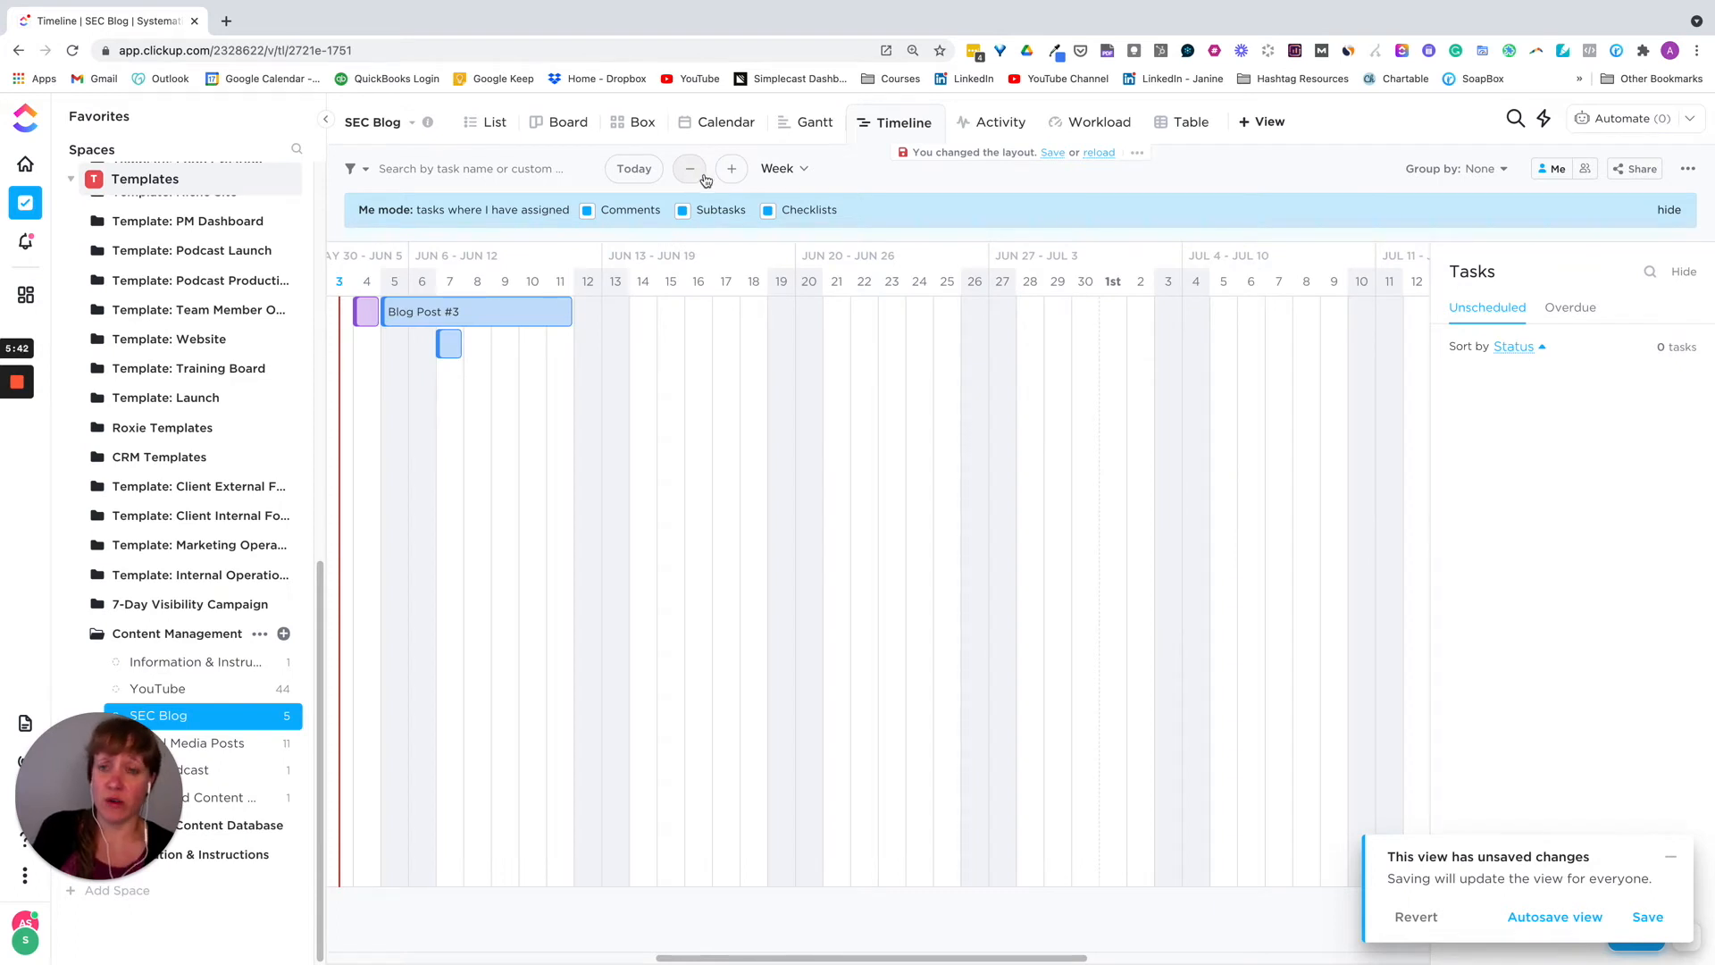
{"action": "left_click", "coordinate": [729, 171]}
{"action": "left_click", "coordinate": [729, 171]}
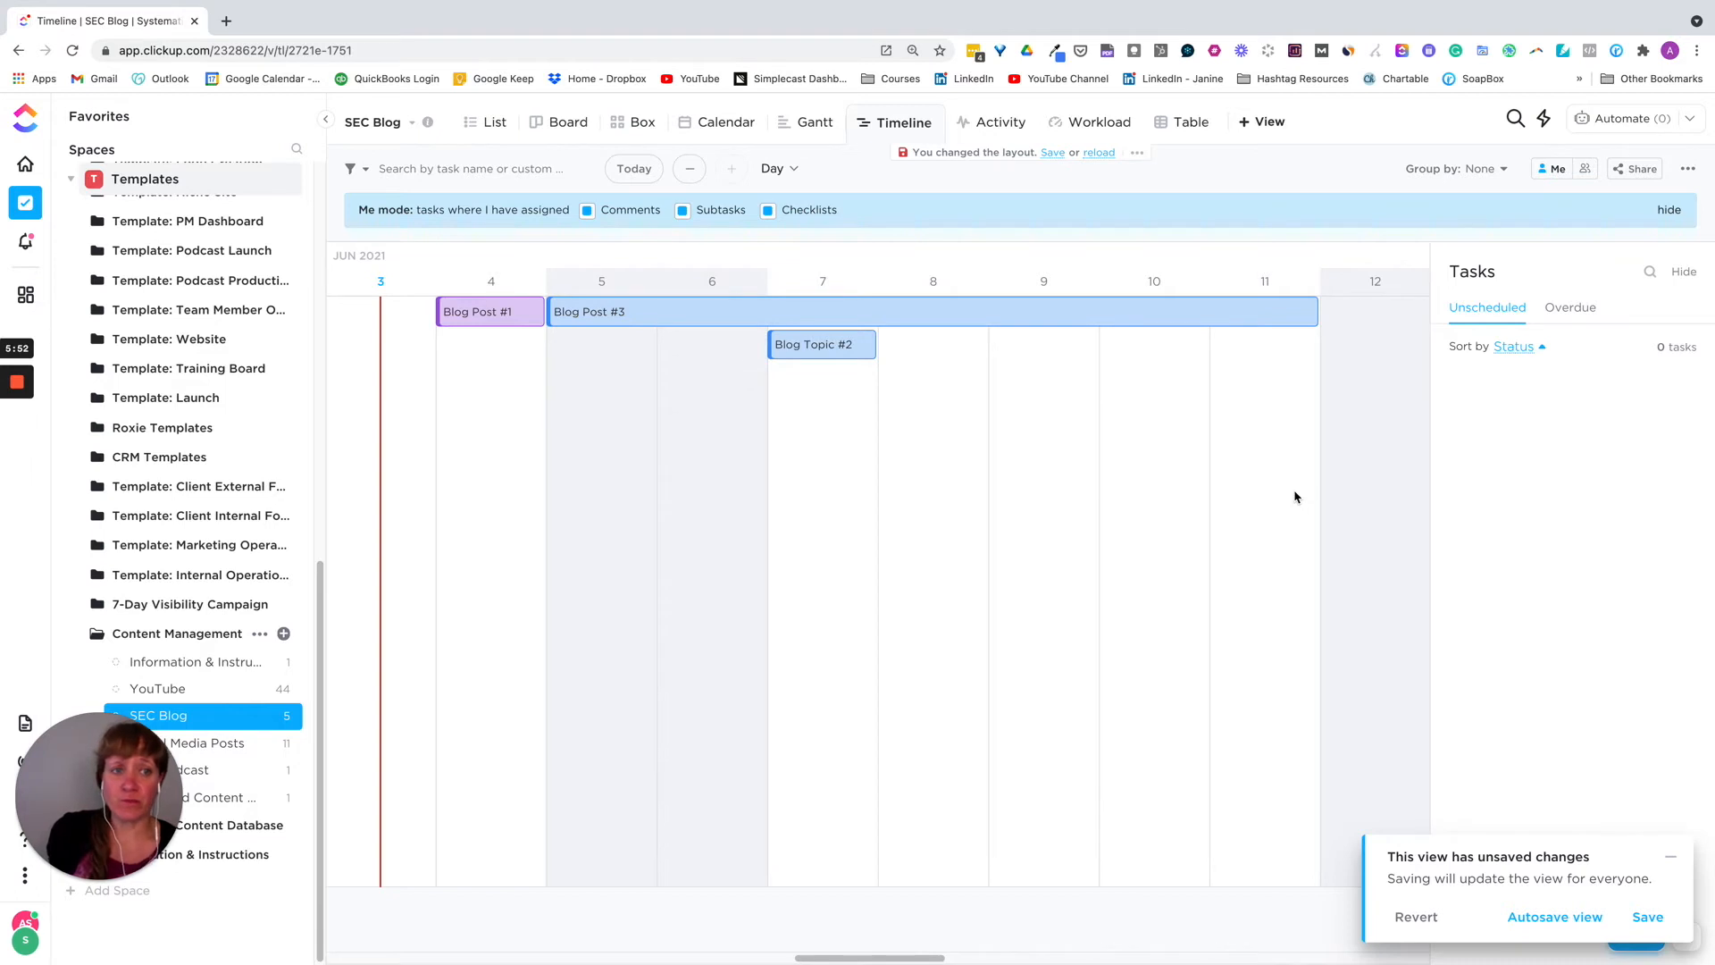
Step: Group the timeline by status and move Blog Topic #2 to Ready for Review on June 4, checking its task details
{"action": "left_click", "coordinate": [1505, 170]}
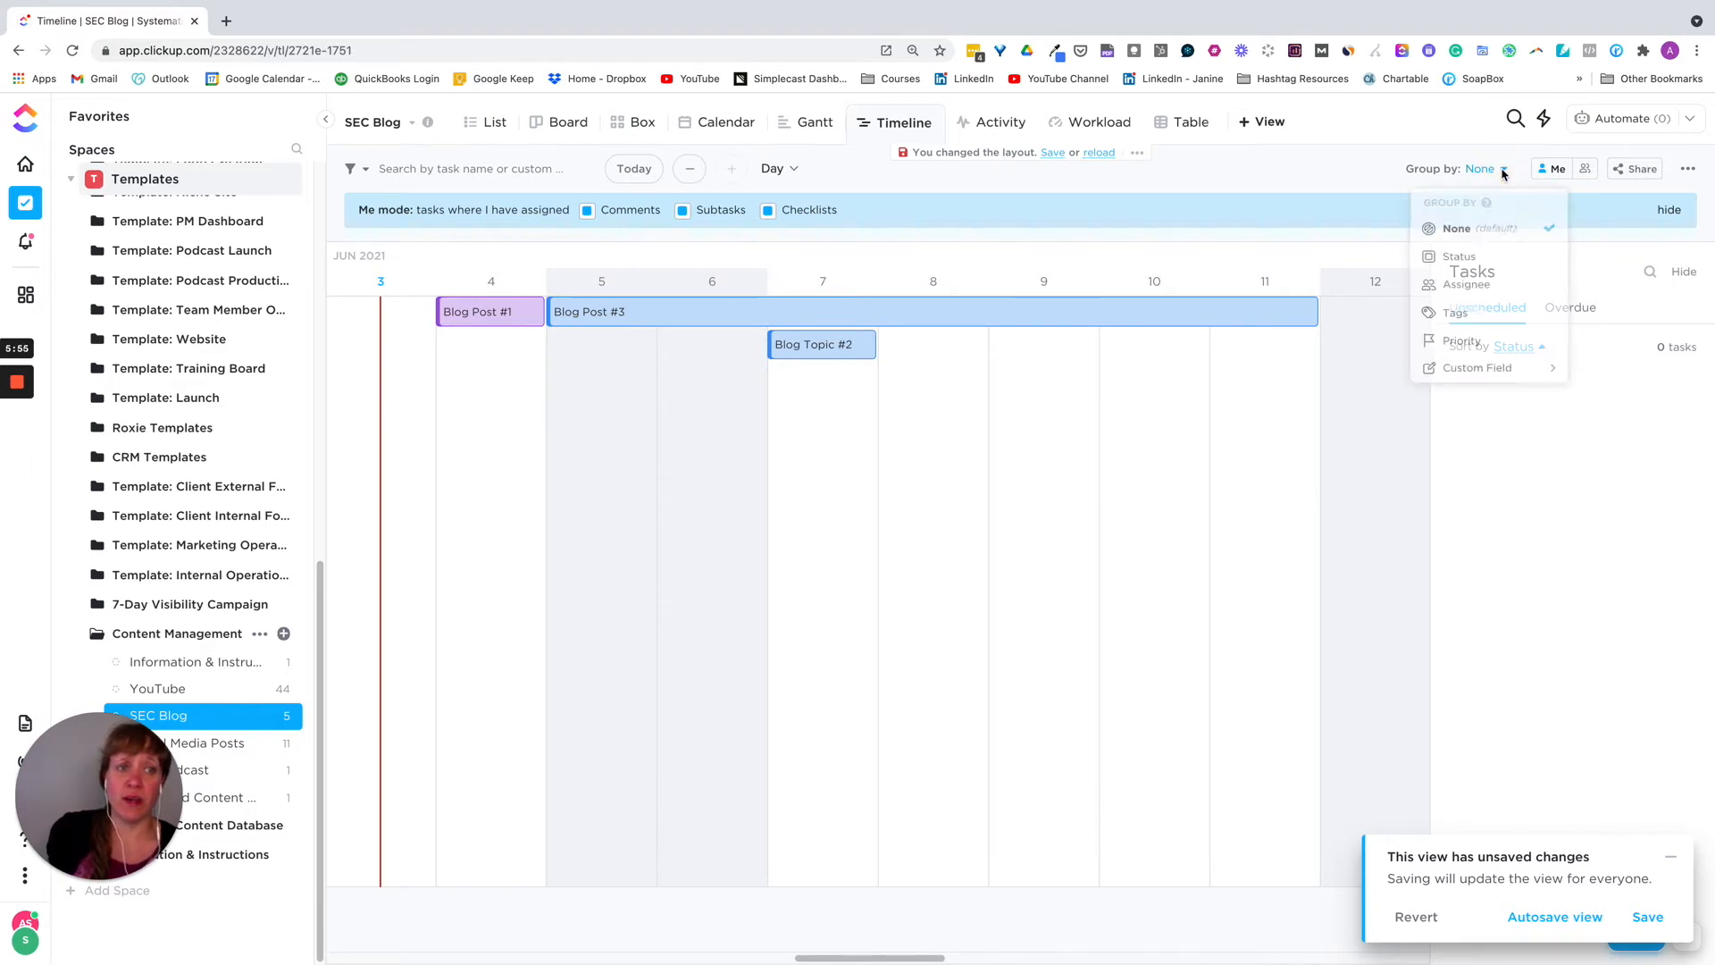
{"action": "left_click", "coordinate": [1462, 258]}
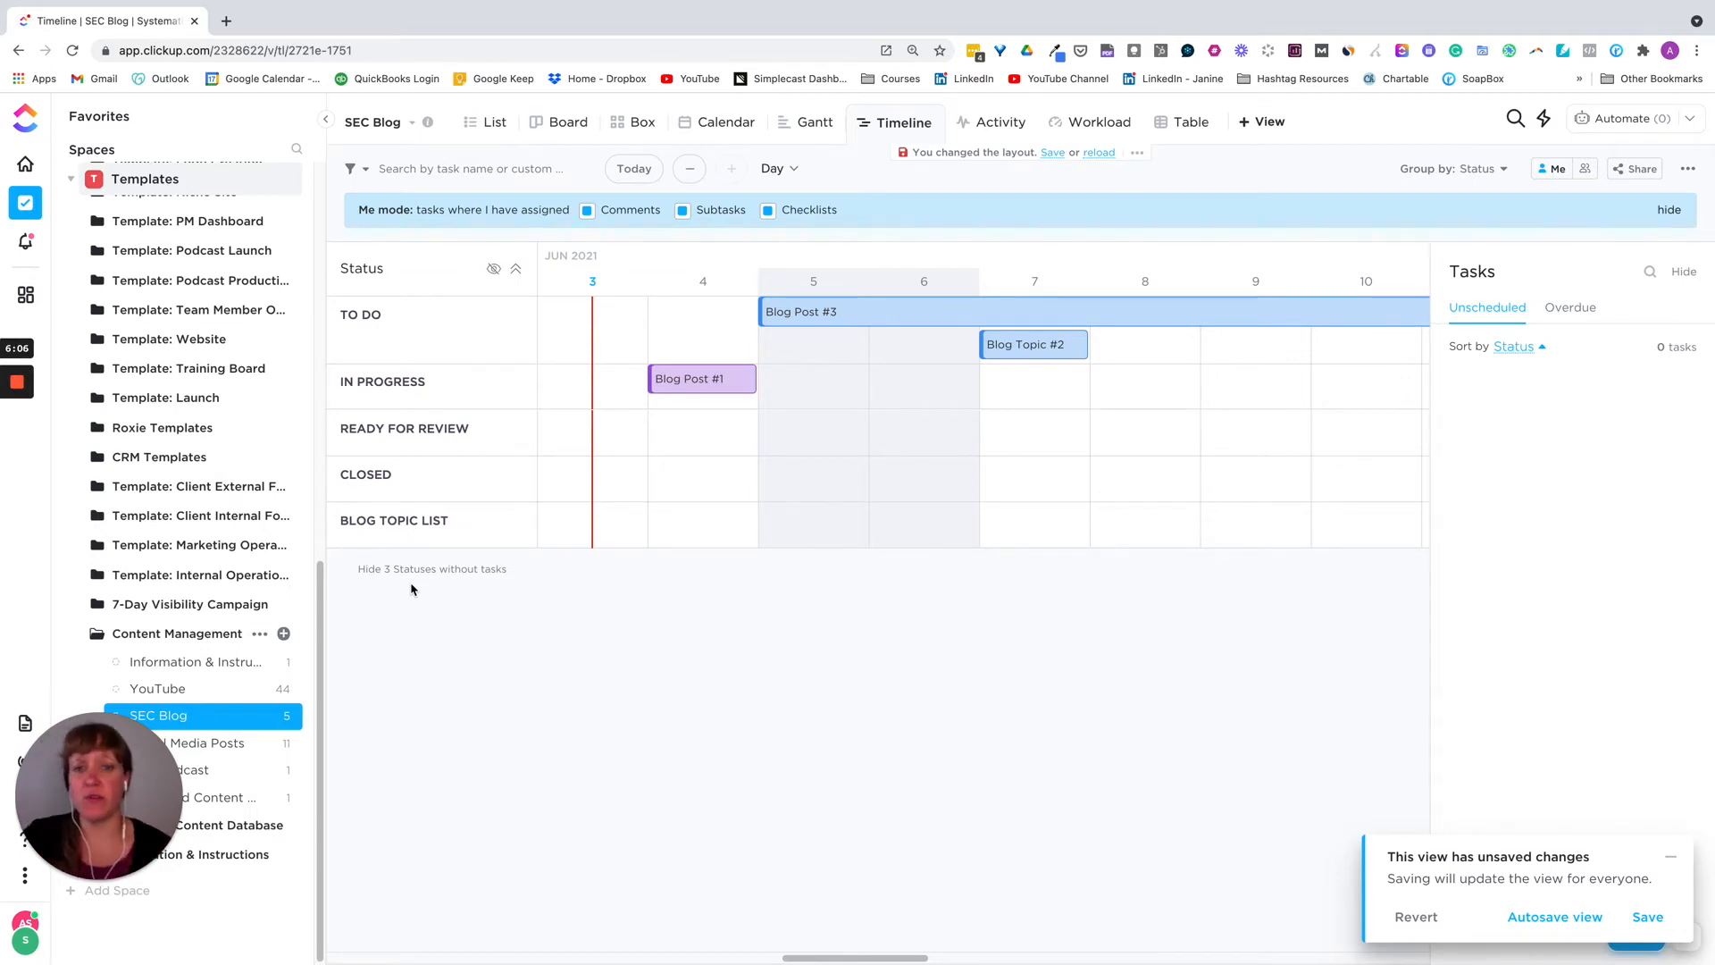
{"action": "left_click_drag", "start_coordinate": [1018, 350], "coordinate": [688, 433]}
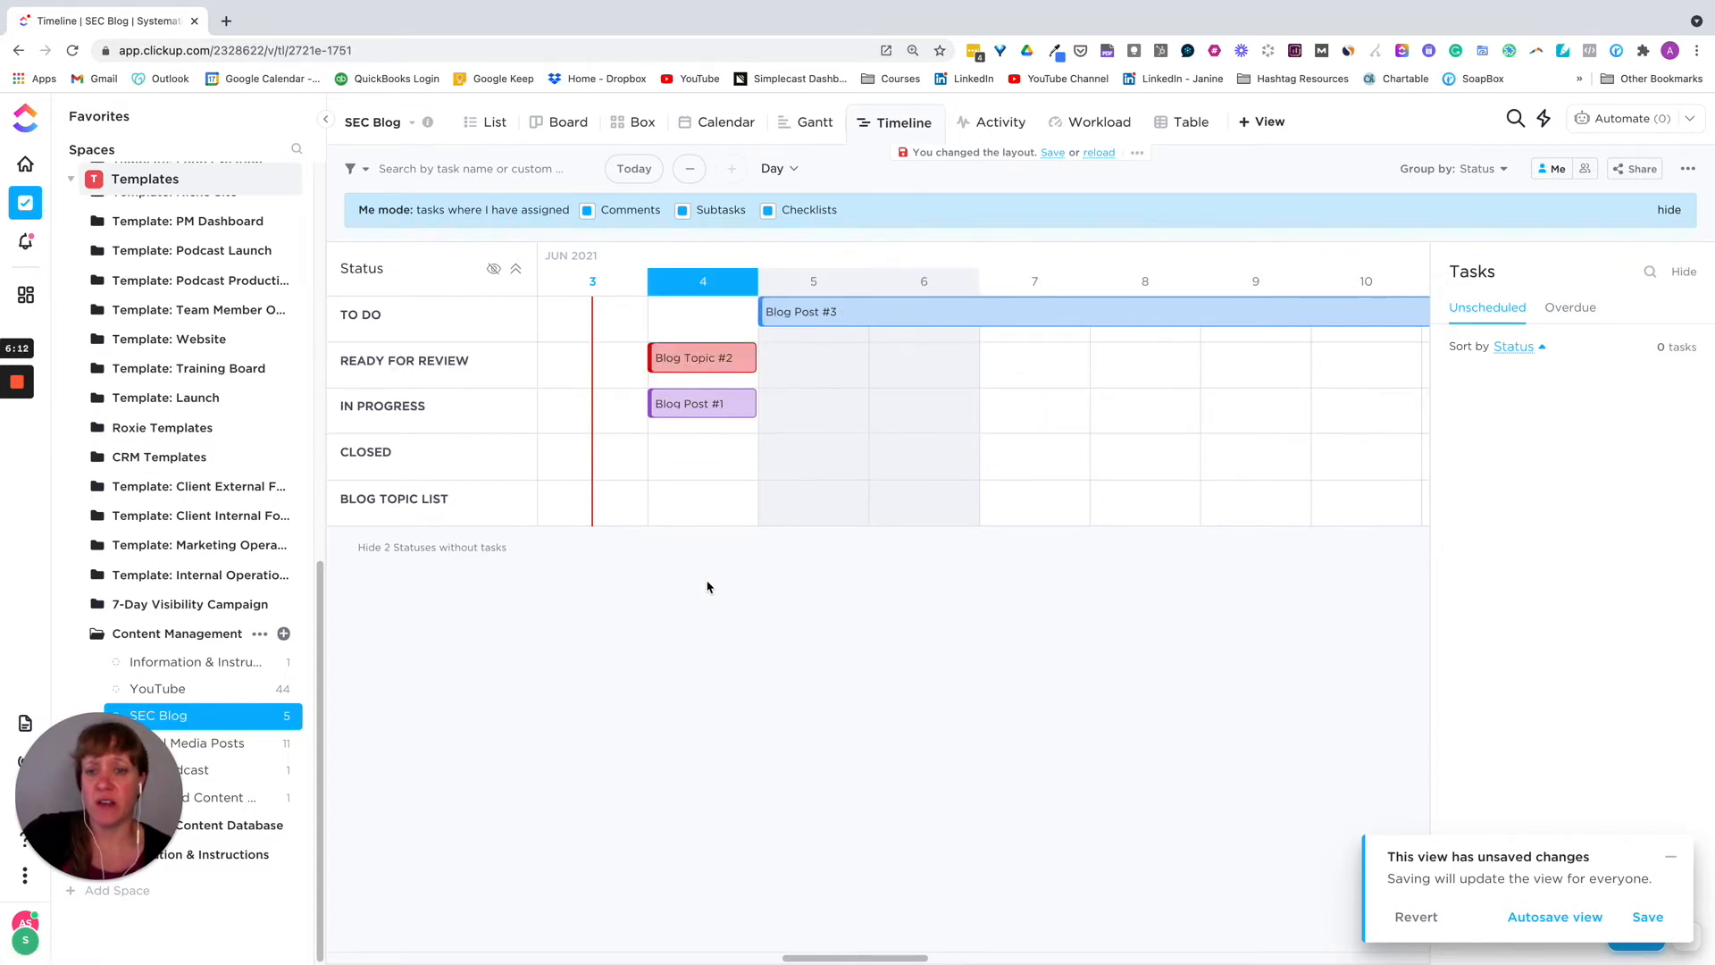
{"action": "left_click", "coordinate": [696, 365]}
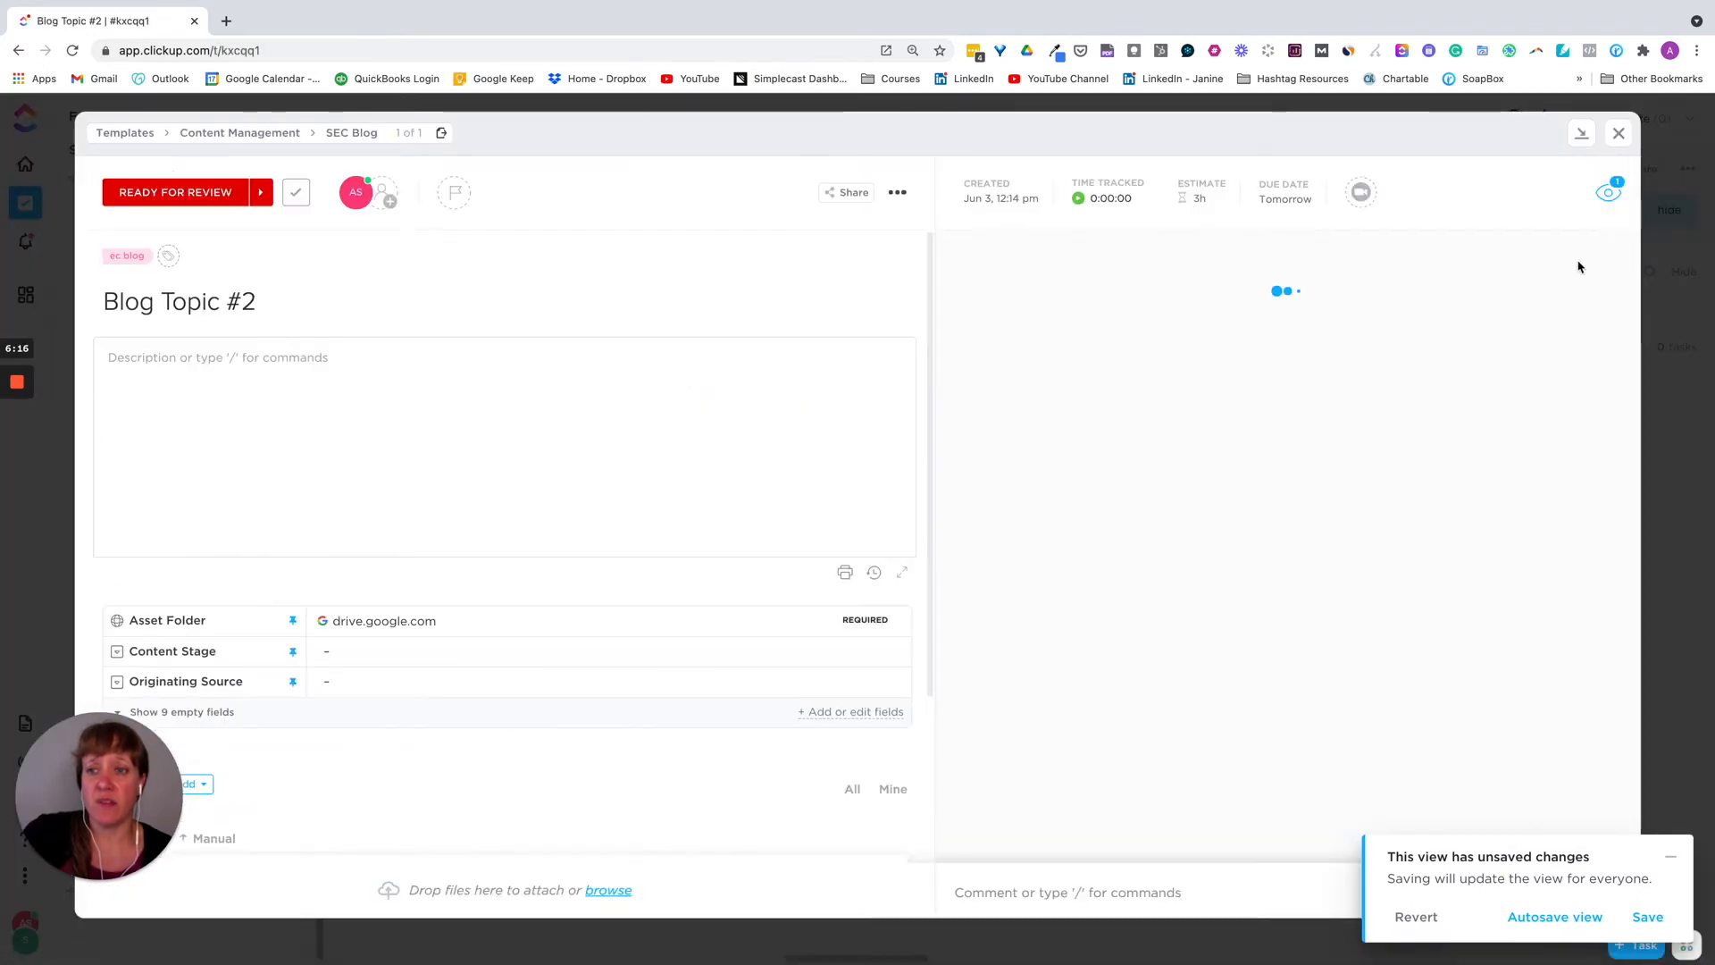
{"action": "left_click", "coordinate": [1617, 135]}
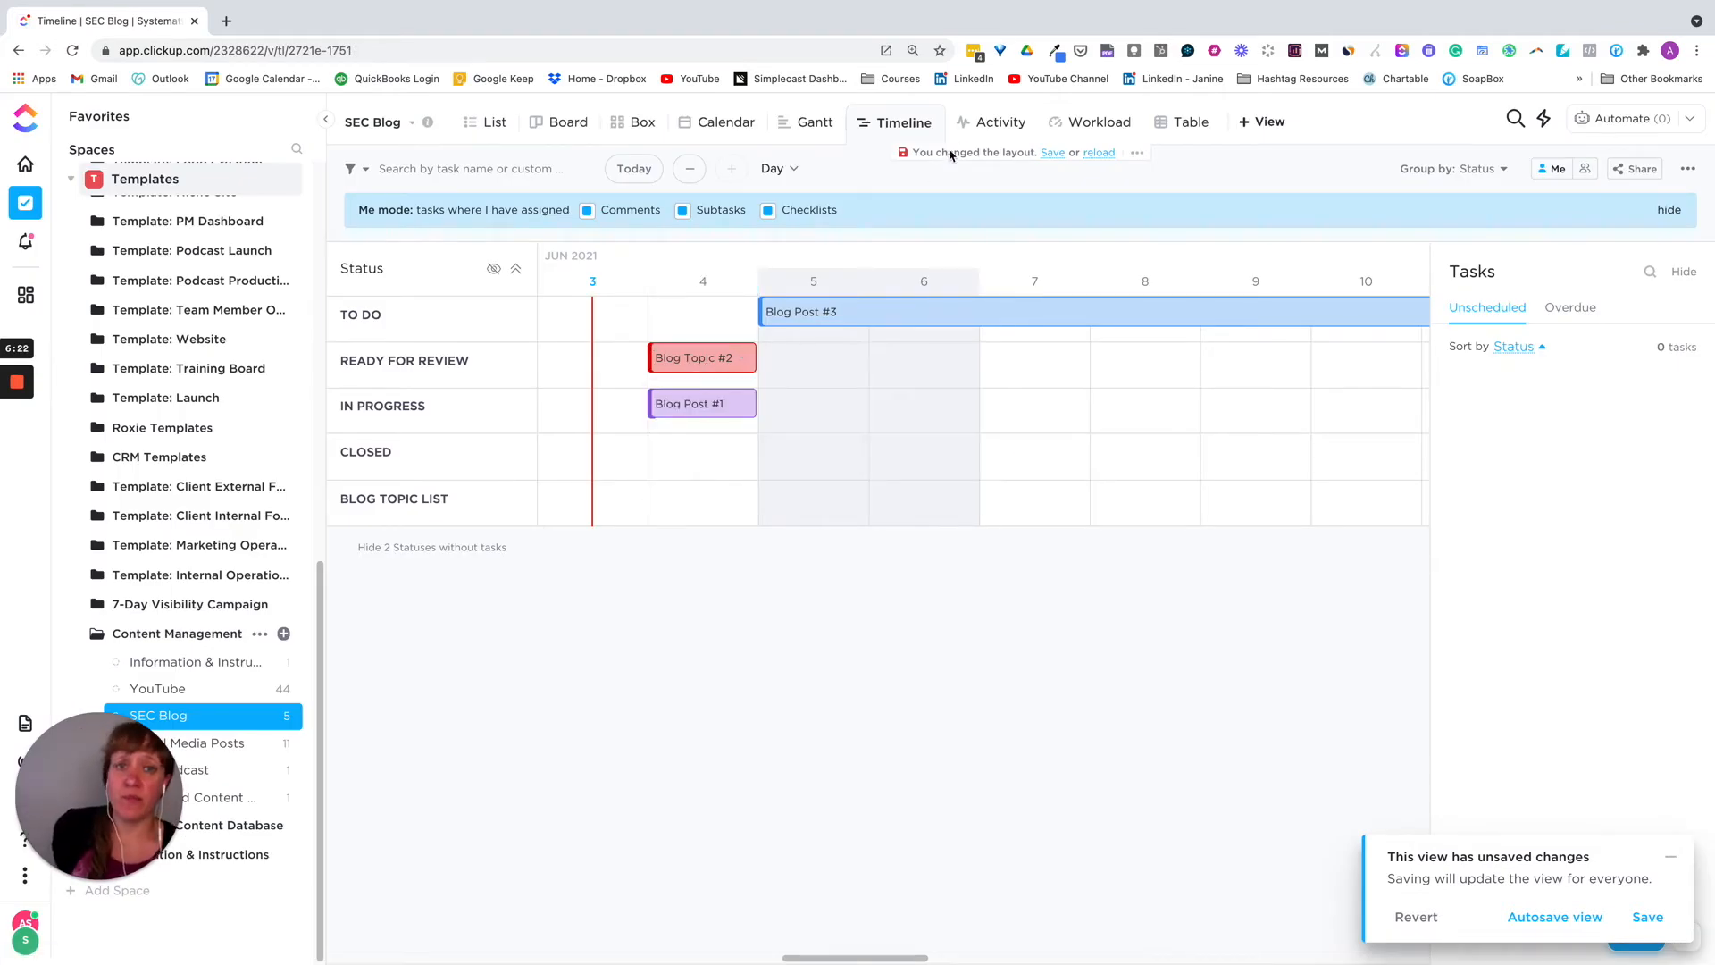
Step: Show the Activity view of the SEC Blog list and review today's history of task changes
{"action": "left_click", "coordinate": [987, 123]}
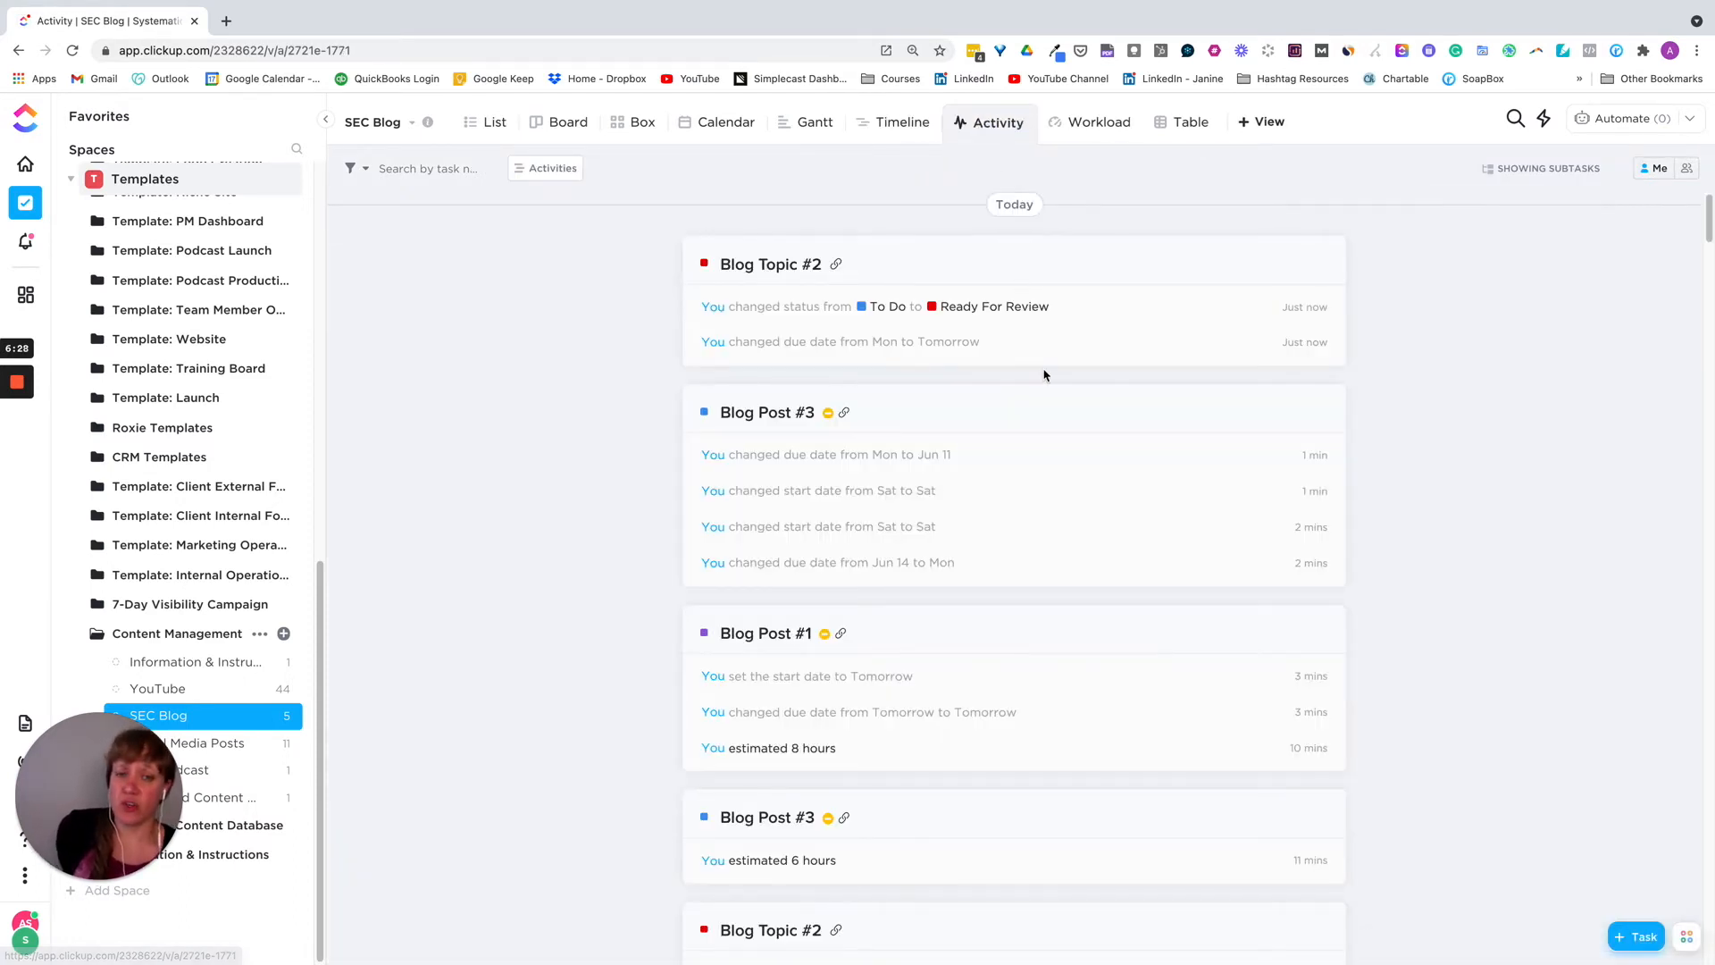
{"action": "scroll", "coordinate": [1041, 372], "scroll_direction": "down", "scroll_amount": 10}
{"action": "scroll", "coordinate": [1043, 373], "scroll_direction": "down", "scroll_amount": 5}
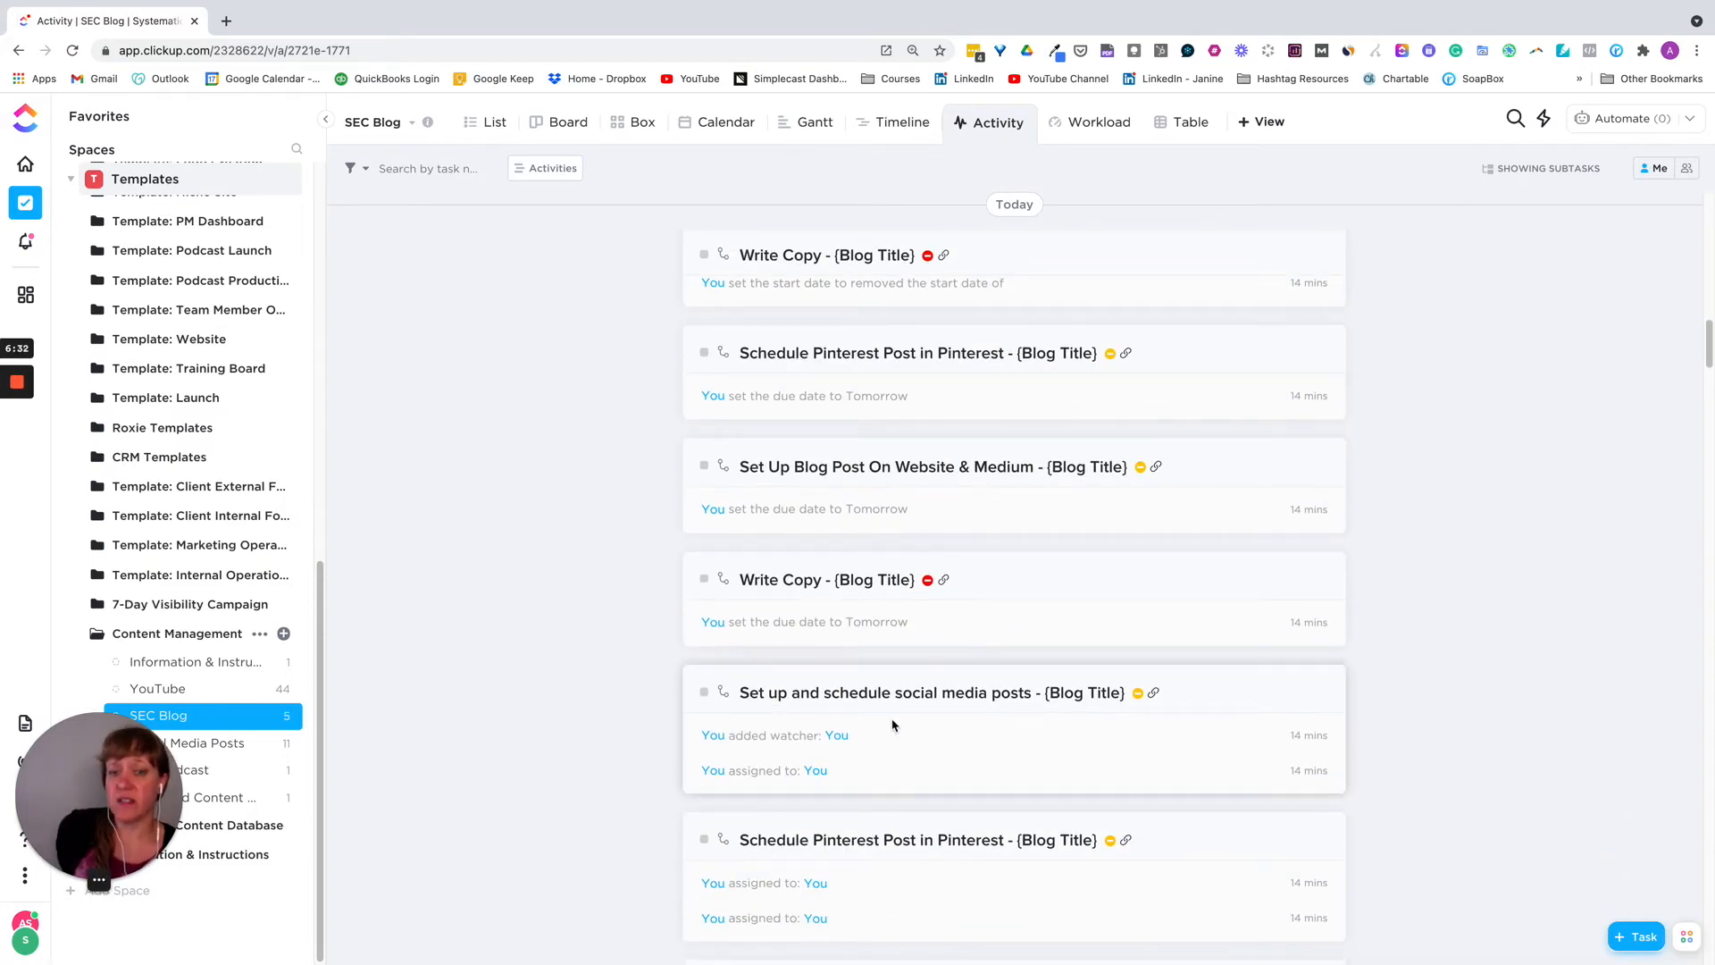
{"action": "scroll", "coordinate": [893, 722], "scroll_direction": "down", "scroll_amount": 8}
{"action": "scroll", "coordinate": [893, 723], "scroll_direction": "down", "scroll_amount": 15}
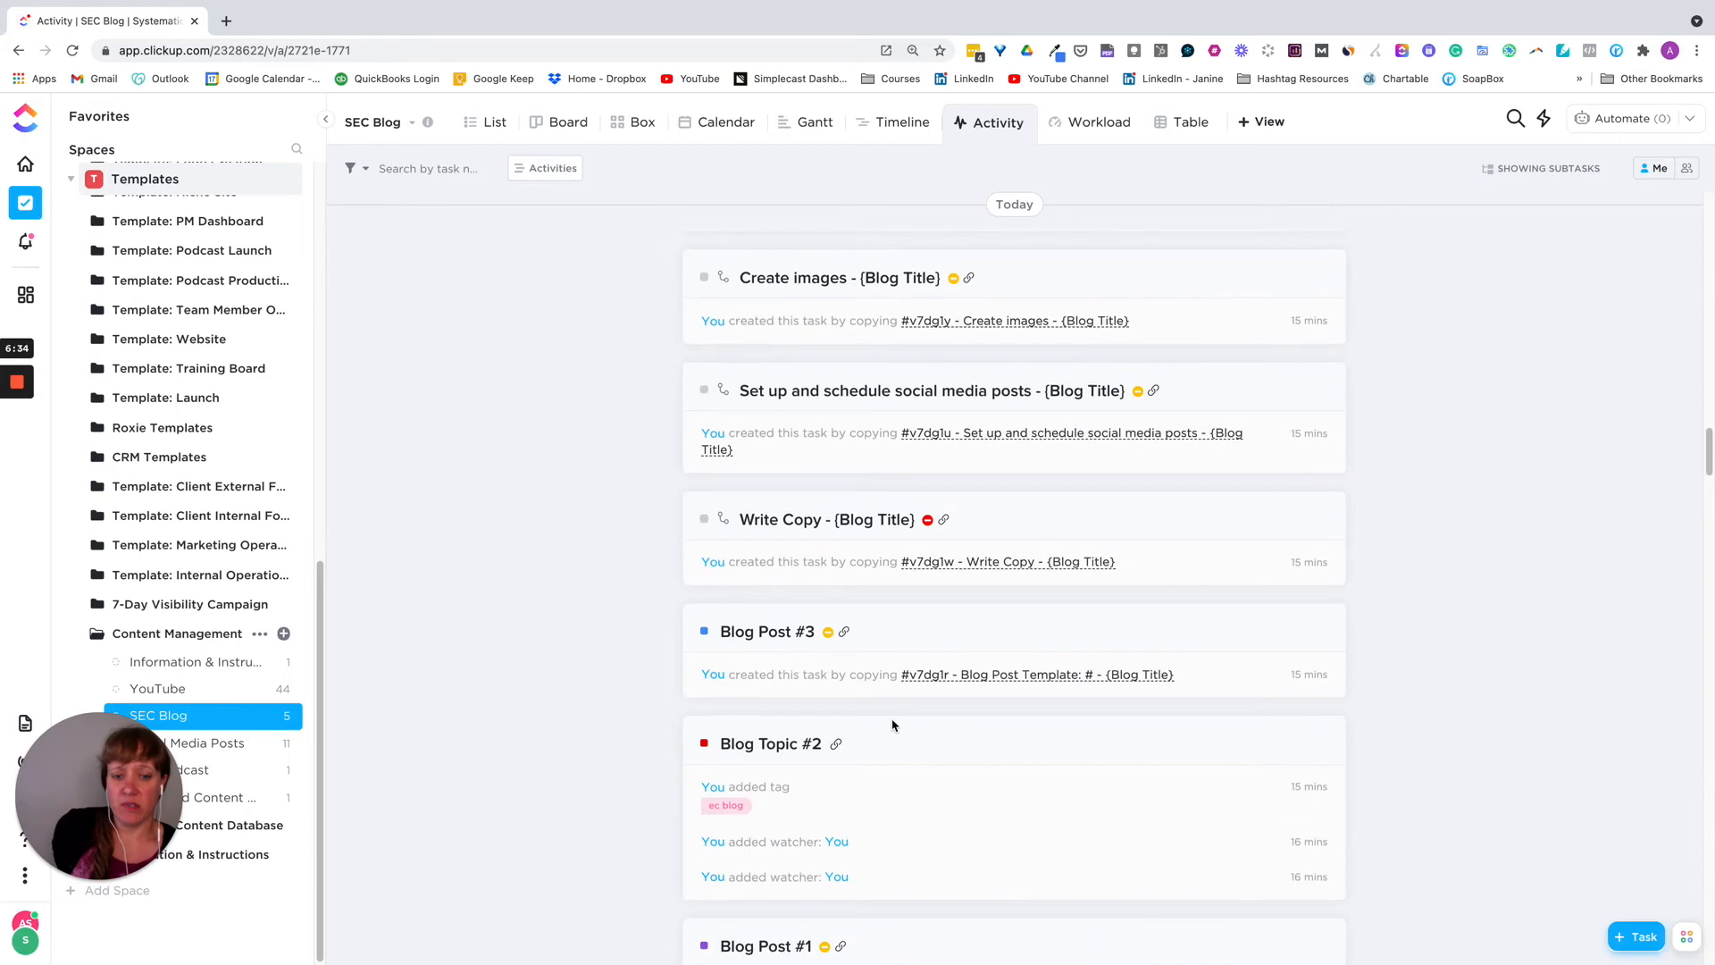
{"action": "scroll", "coordinate": [893, 724], "scroll_direction": "up", "scroll_amount": 20}
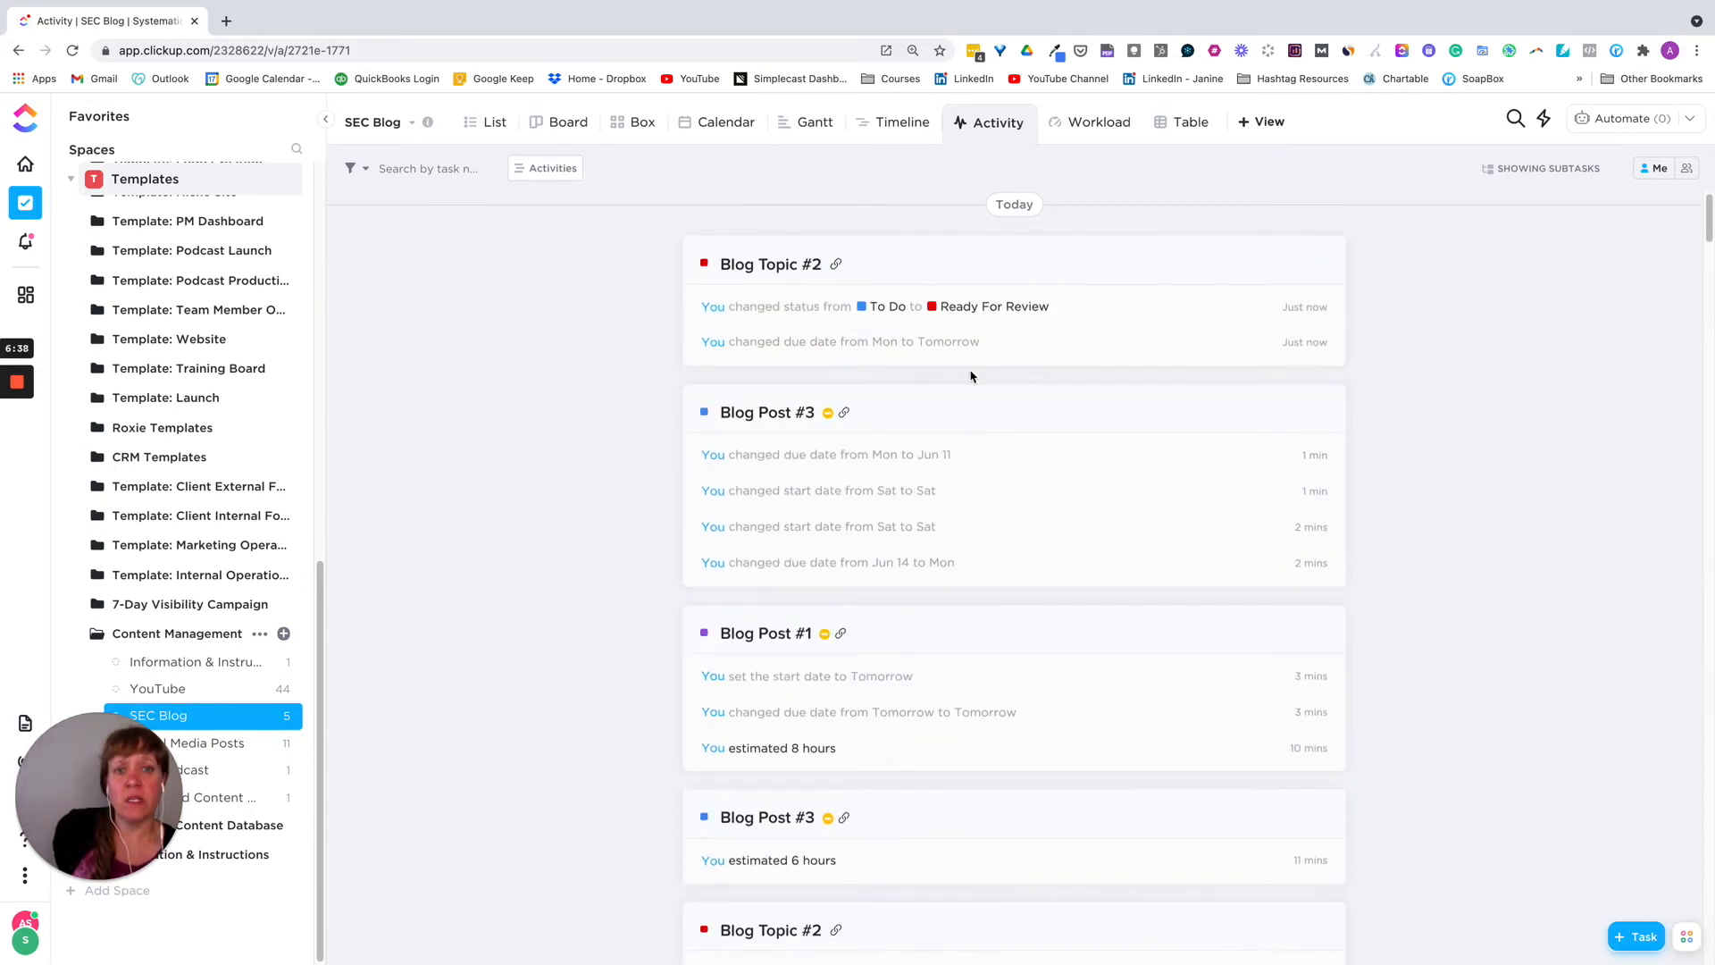
Step: Show the SEC Blog tasks in Workload view and expand the assignee's scheduled tasks for the week
{"action": "left_click", "coordinate": [1090, 124]}
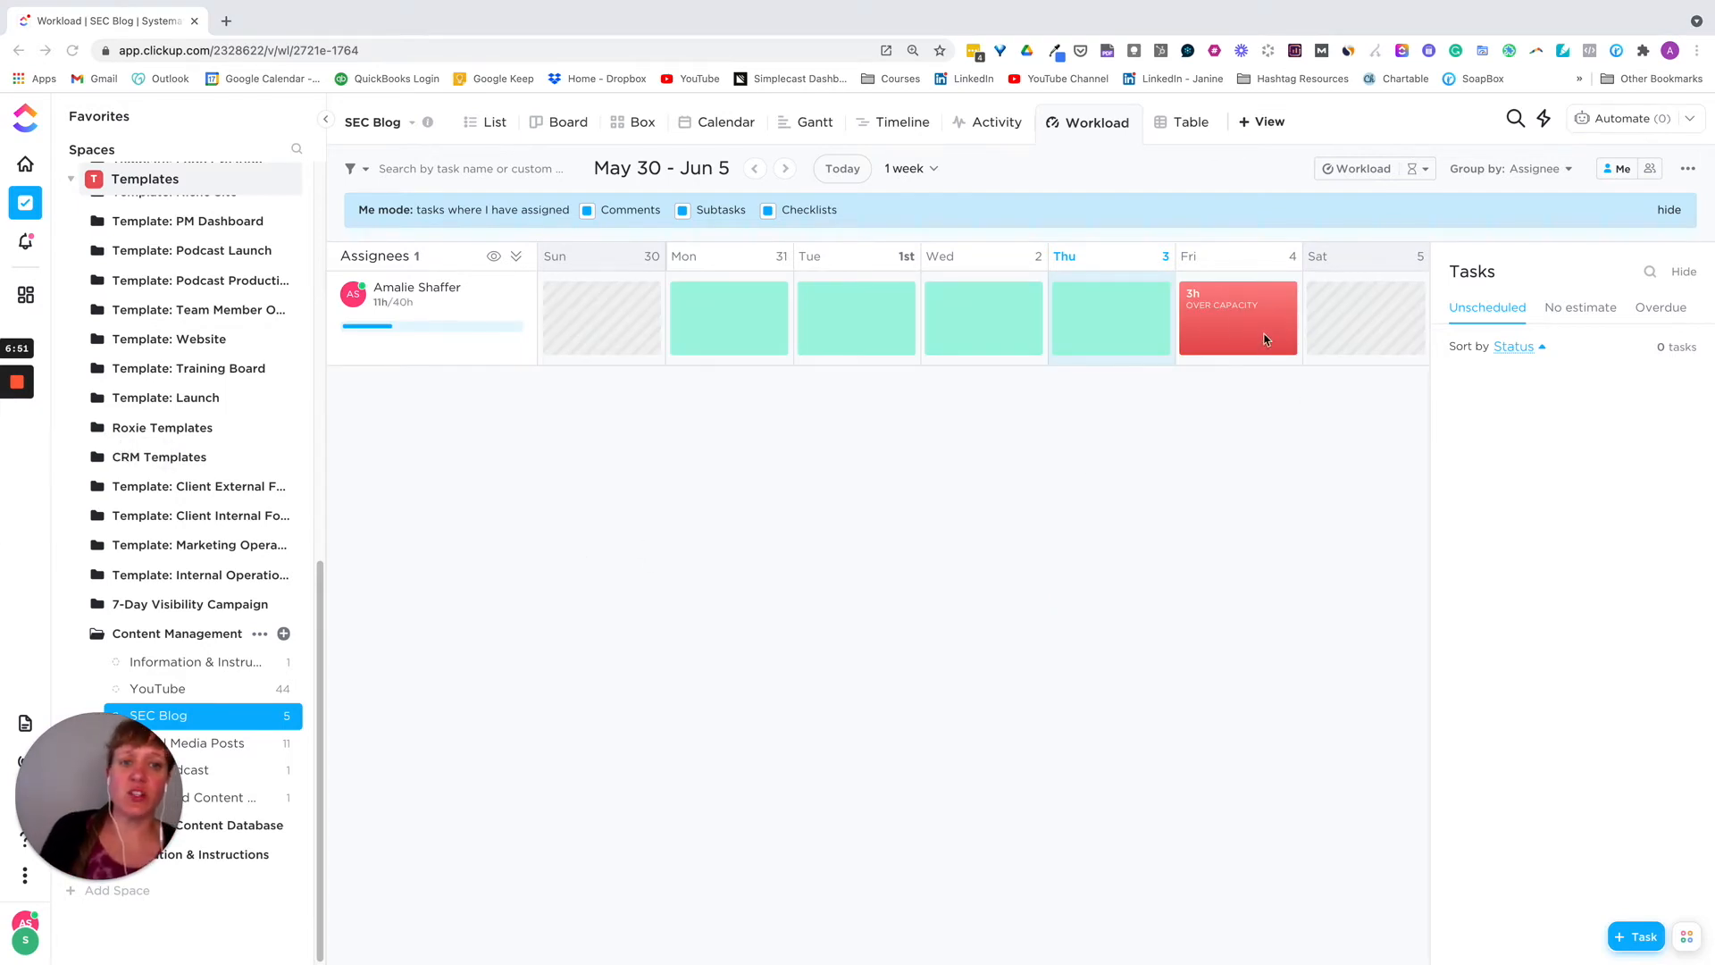
{"action": "mouse_move", "coordinate": [1226, 328]}
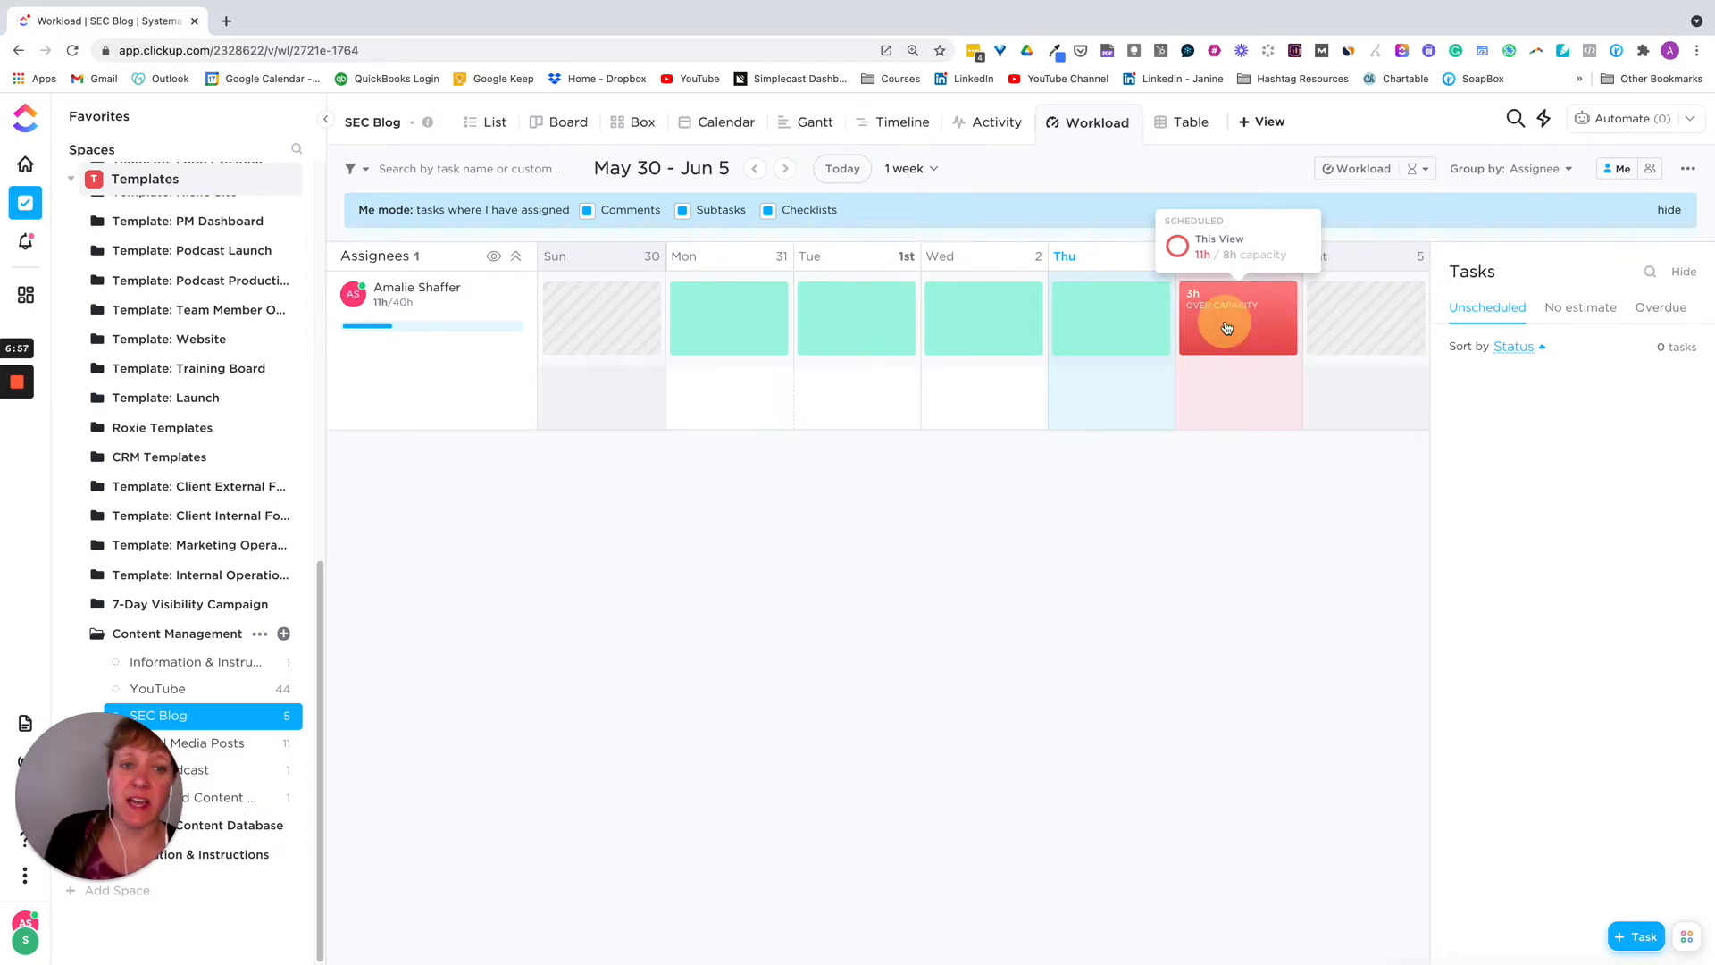
{"action": "left_click", "coordinate": [1226, 328]}
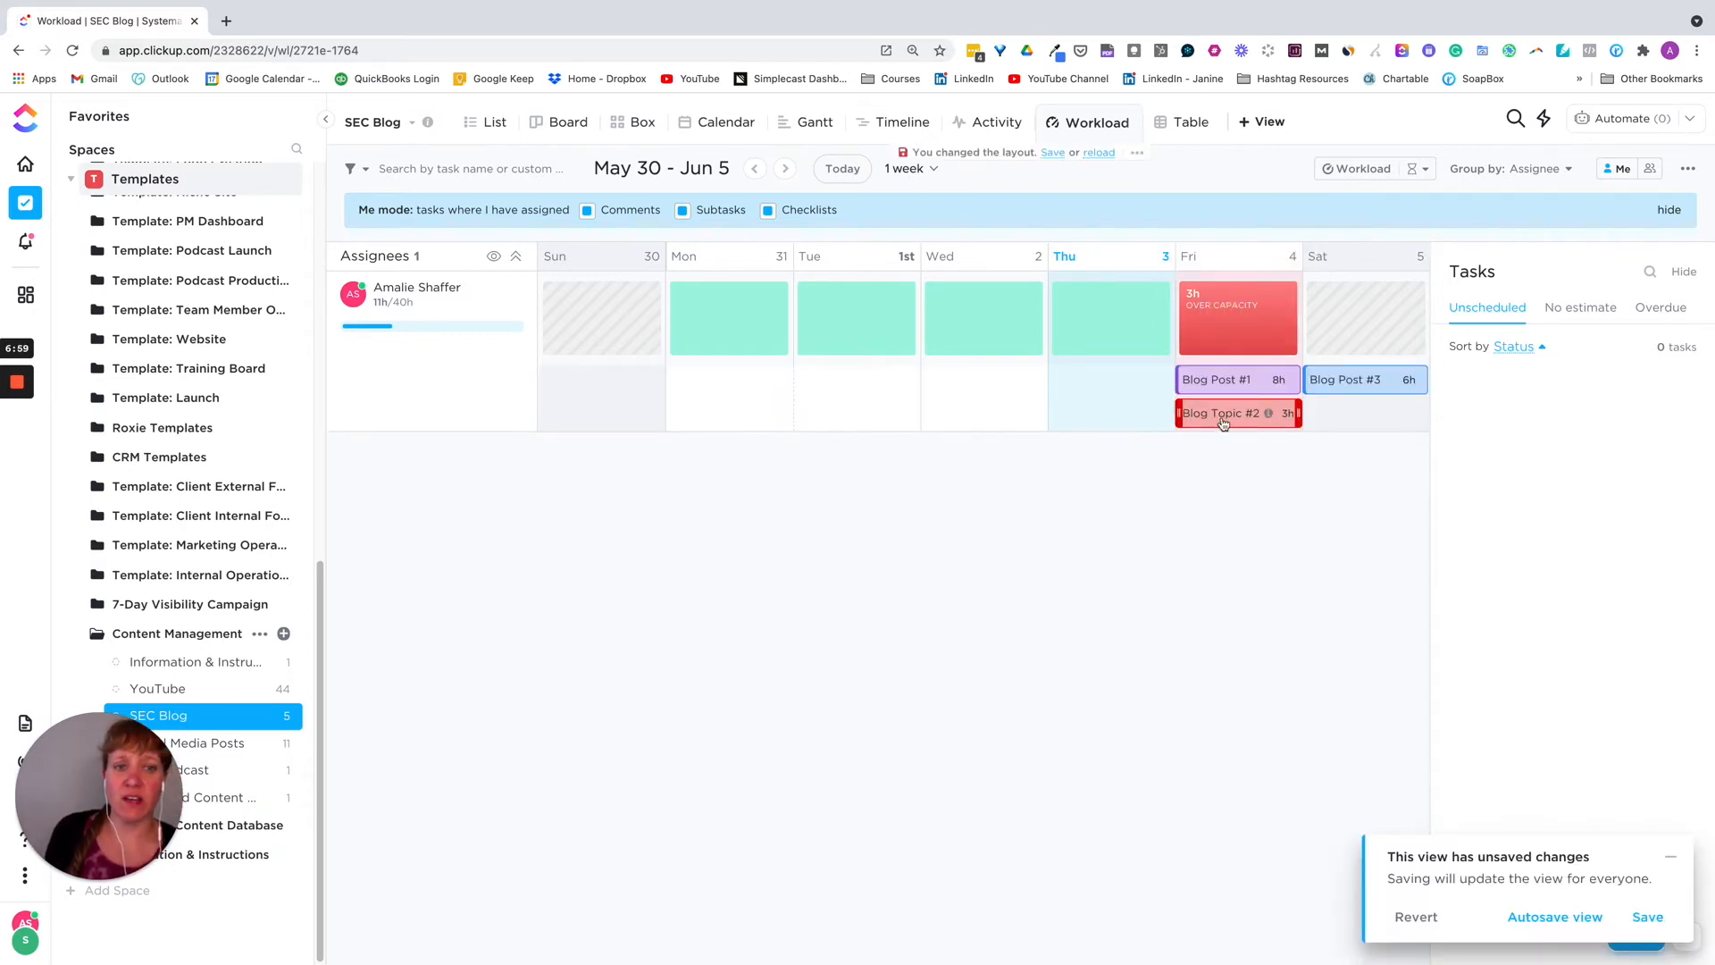
Step: Move Blog Topic #2 to Thursday, June 3 in the workload and check the scheduled hours of the weekdays
{"action": "left_click_drag", "start_coordinate": [1239, 419], "coordinate": [1106, 417]}
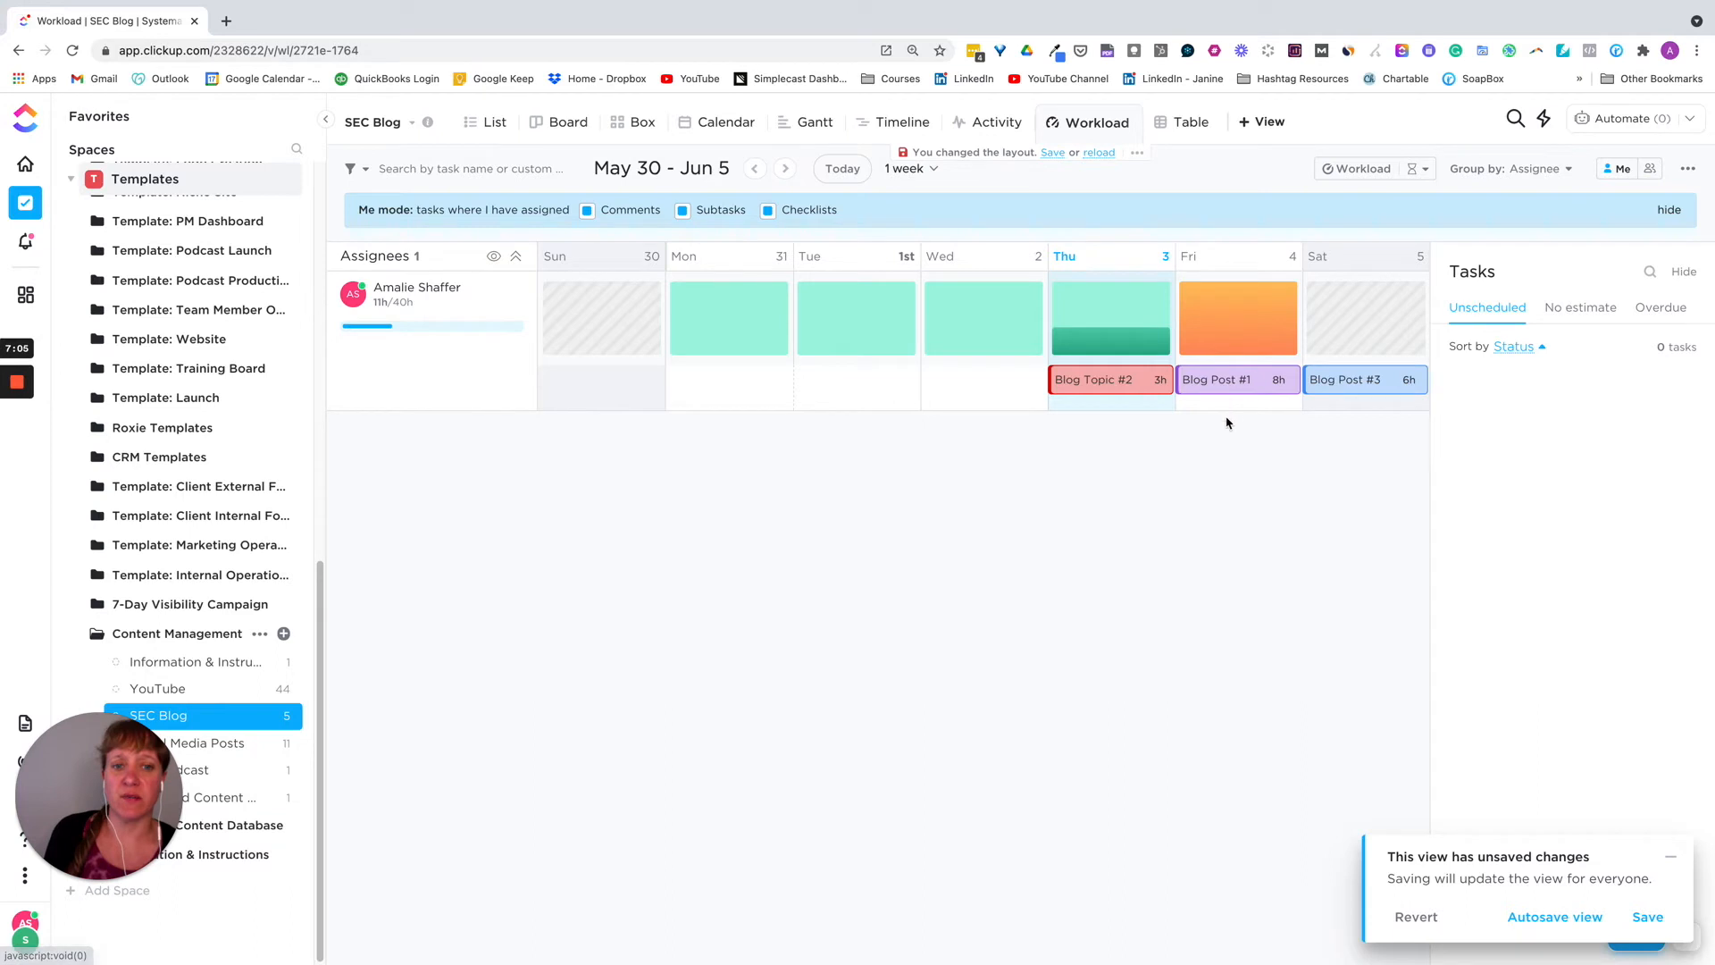
{"action": "mouse_move", "coordinate": [1104, 341]}
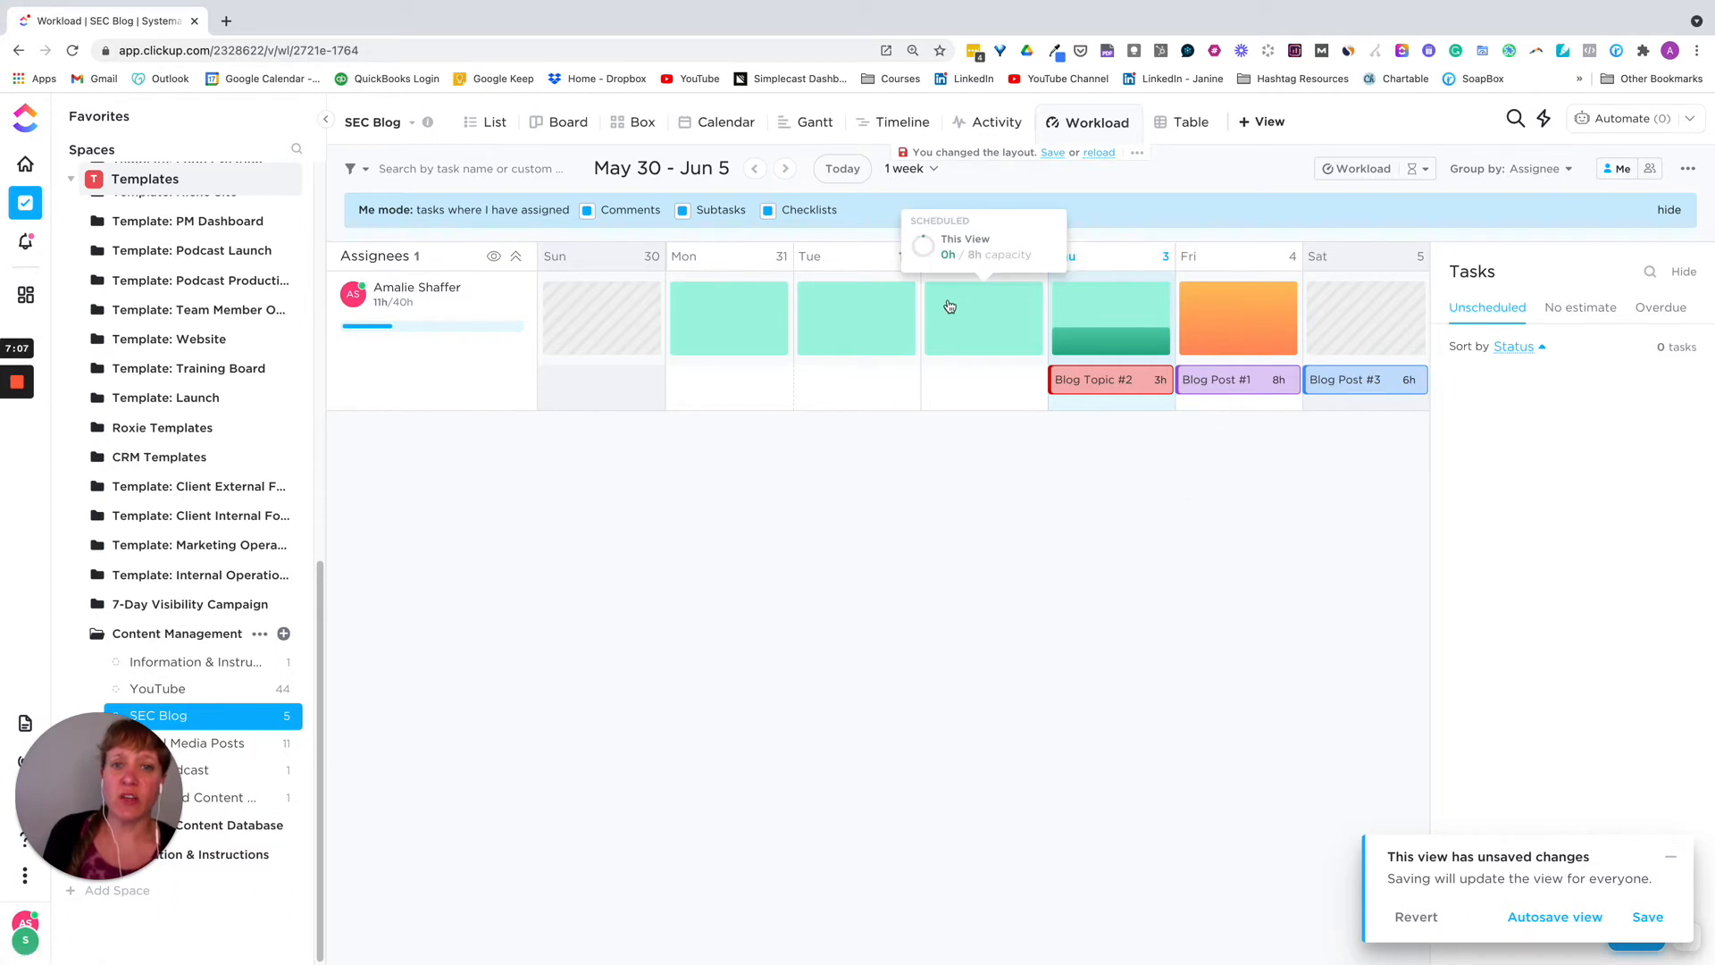
{"action": "mouse_move", "coordinate": [739, 302]}
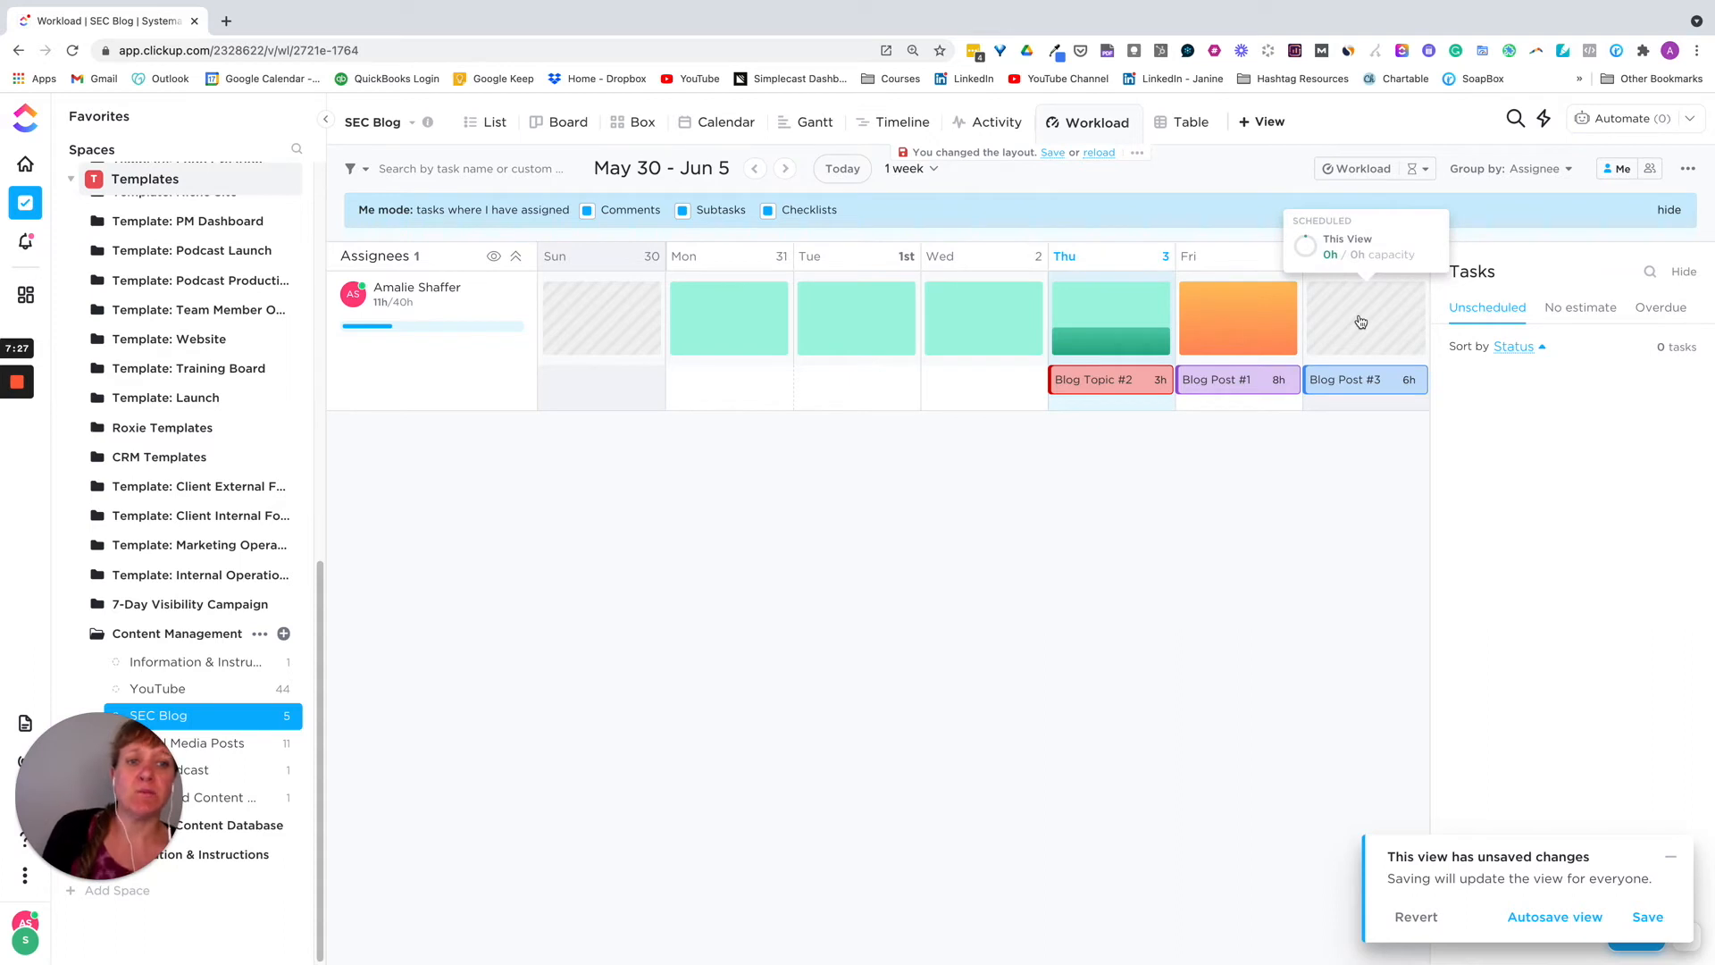
Step: Reschedule Blog Post #3 in the workload to run from Monday, May 31 to Wednesday, June 2, checking the daily capacity
{"action": "left_click_drag", "start_coordinate": [1372, 383], "coordinate": [729, 394]}
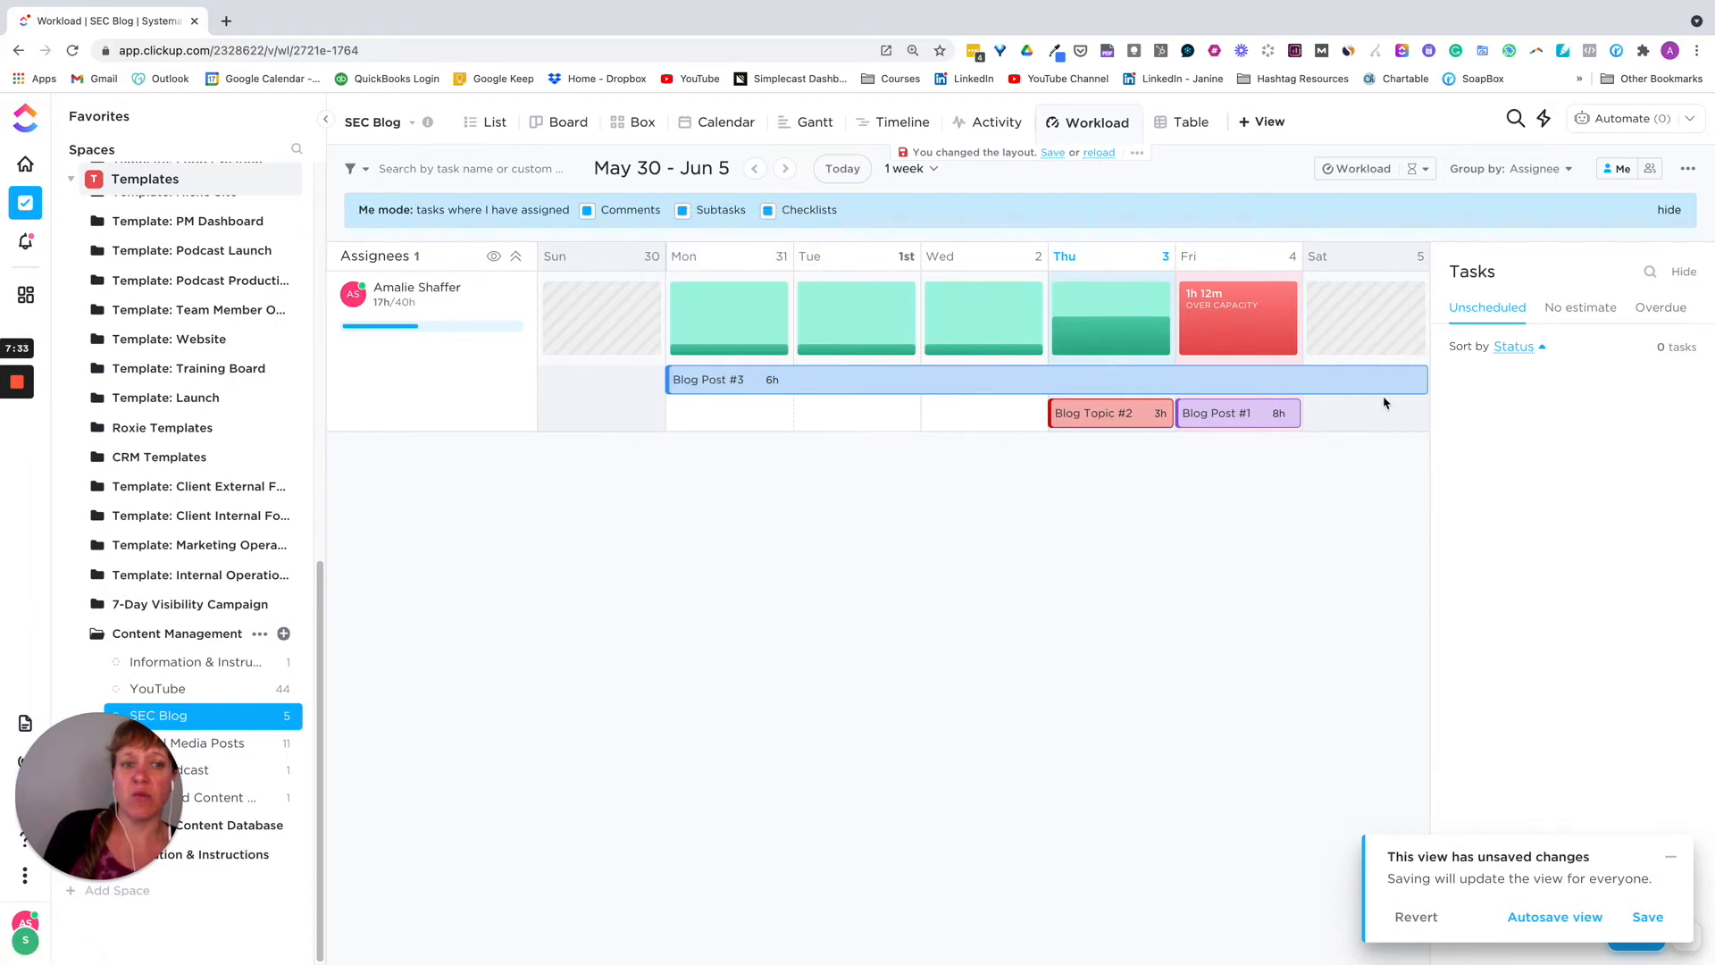
{"action": "mouse_move", "coordinate": [781, 348]}
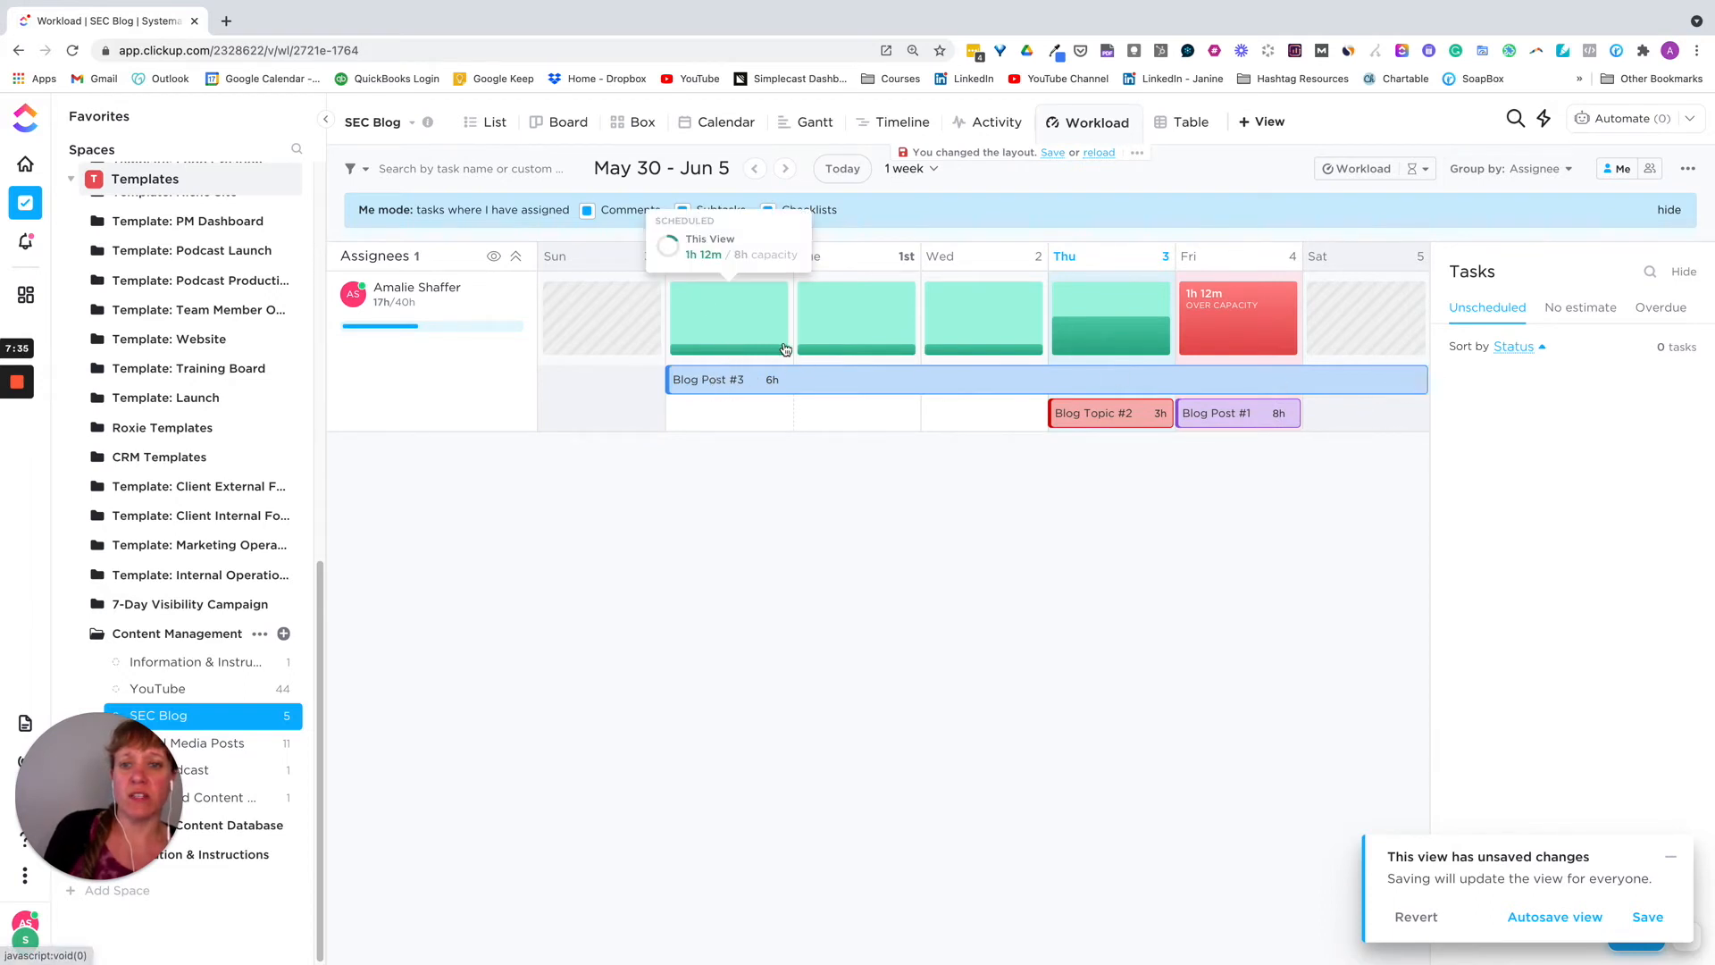
{"action": "mouse_move", "coordinate": [968, 351]}
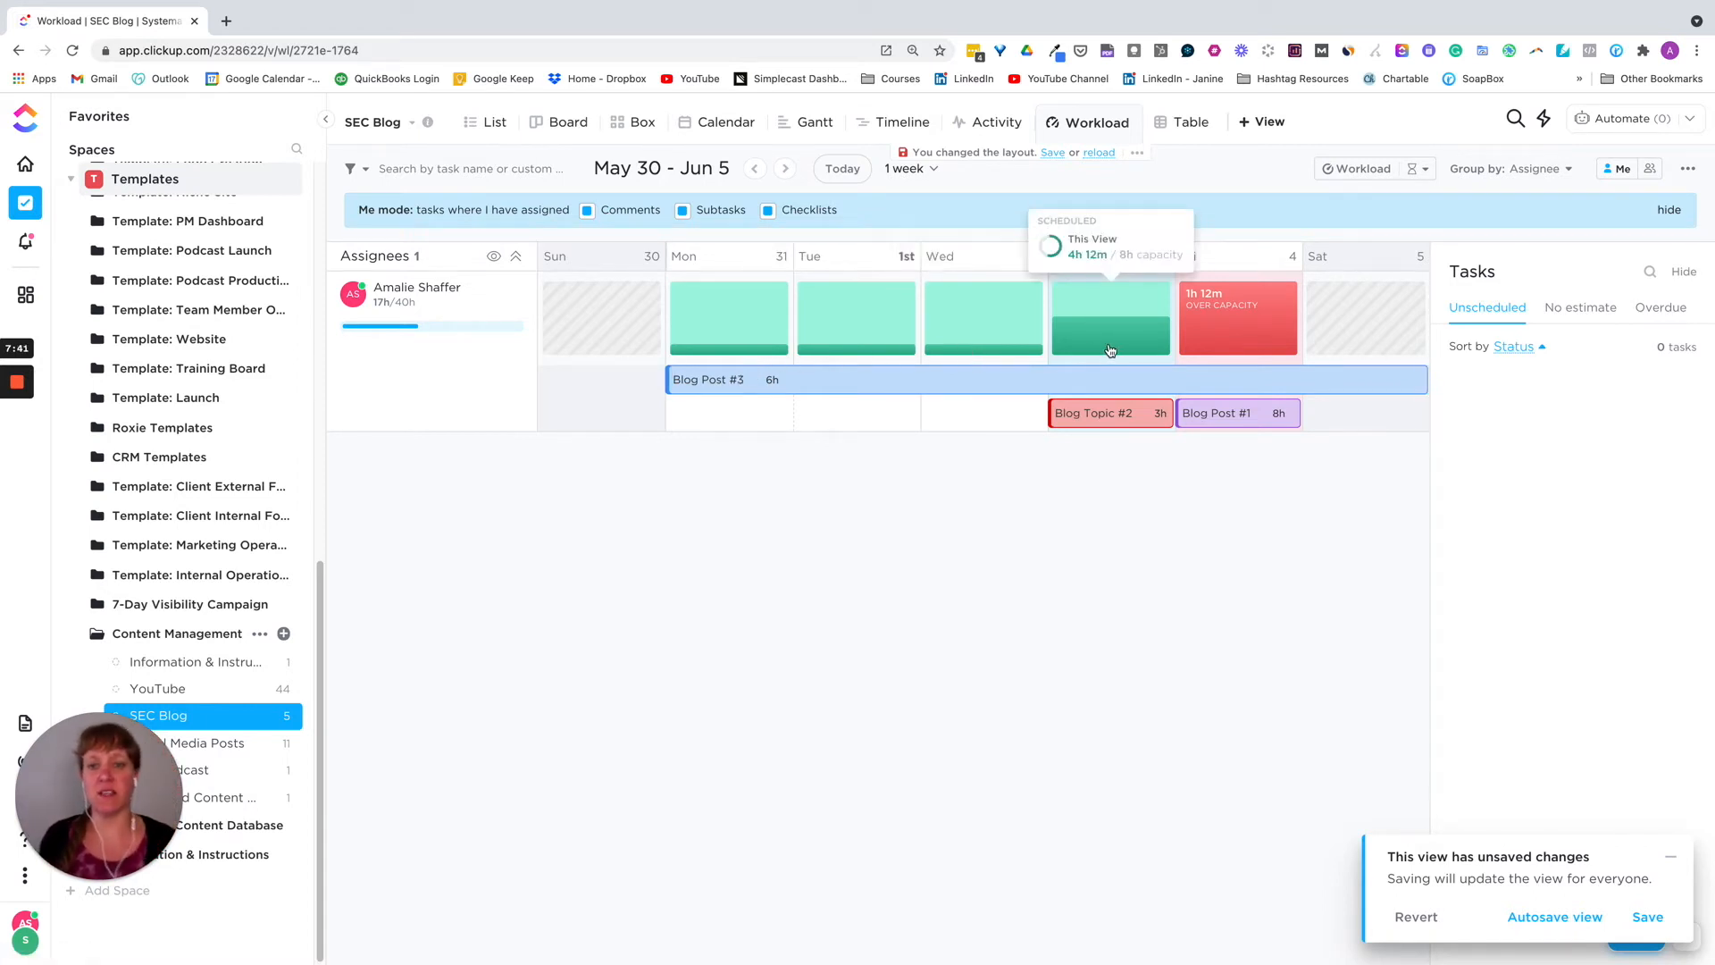
{"action": "left_click_drag", "start_coordinate": [1426, 381], "coordinate": [1054, 375]}
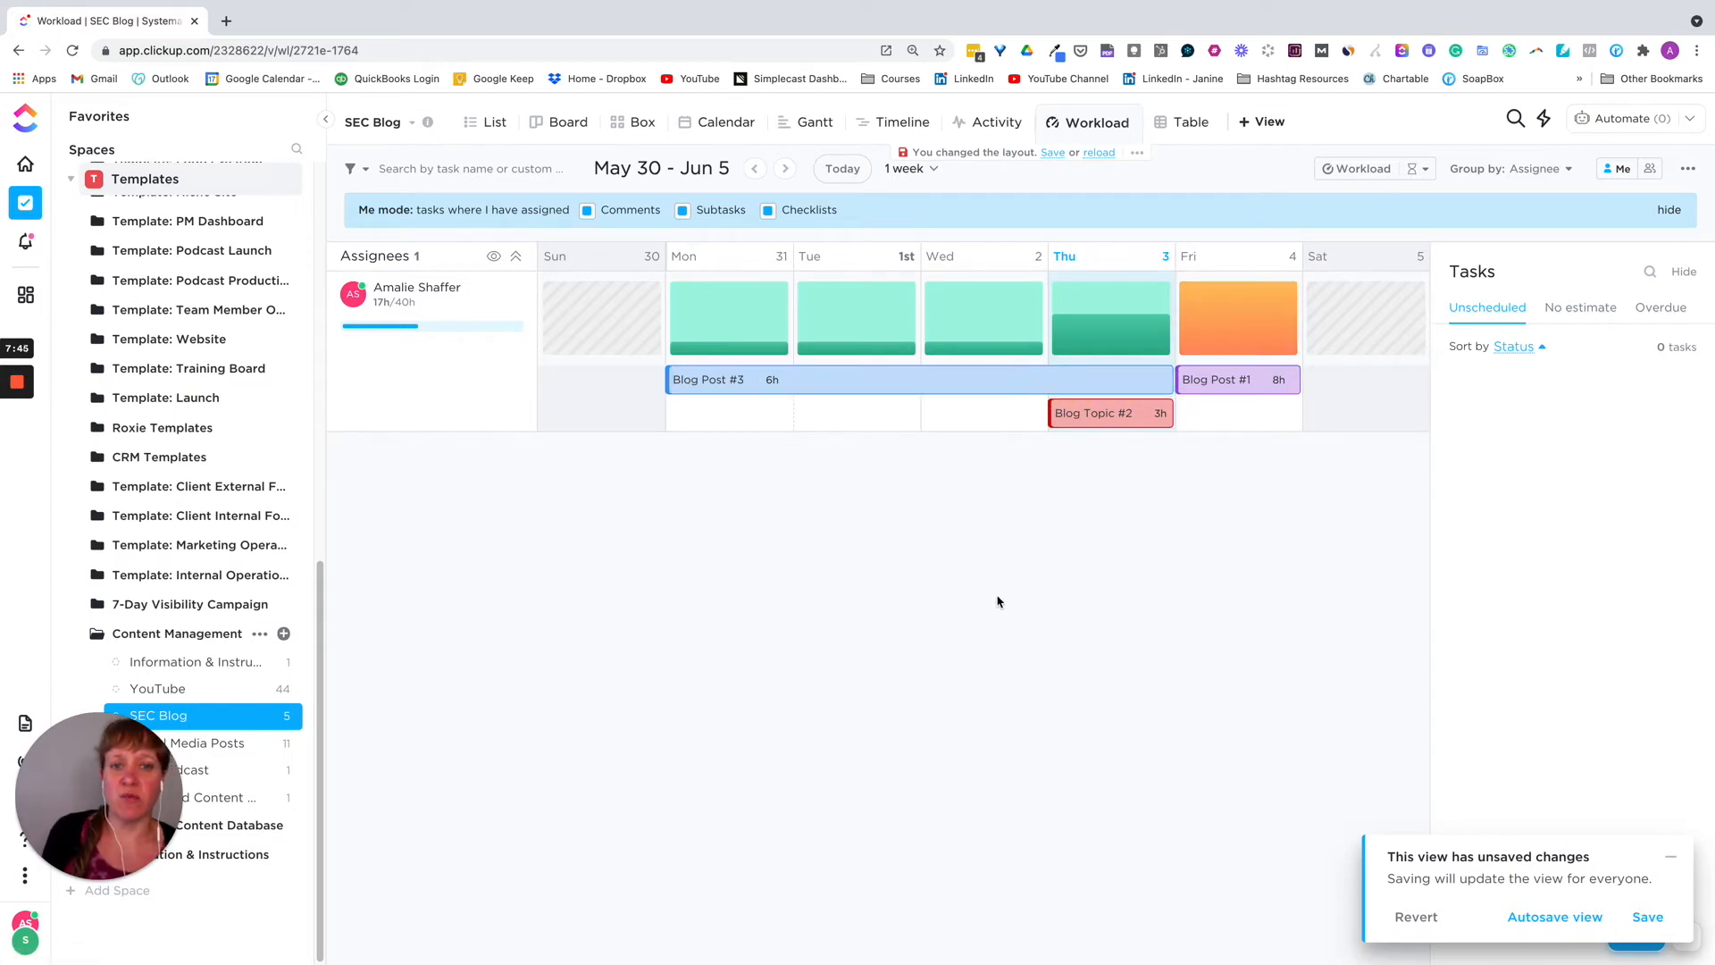
{"action": "left_click_drag", "start_coordinate": [1170, 380], "coordinate": [1023, 378]}
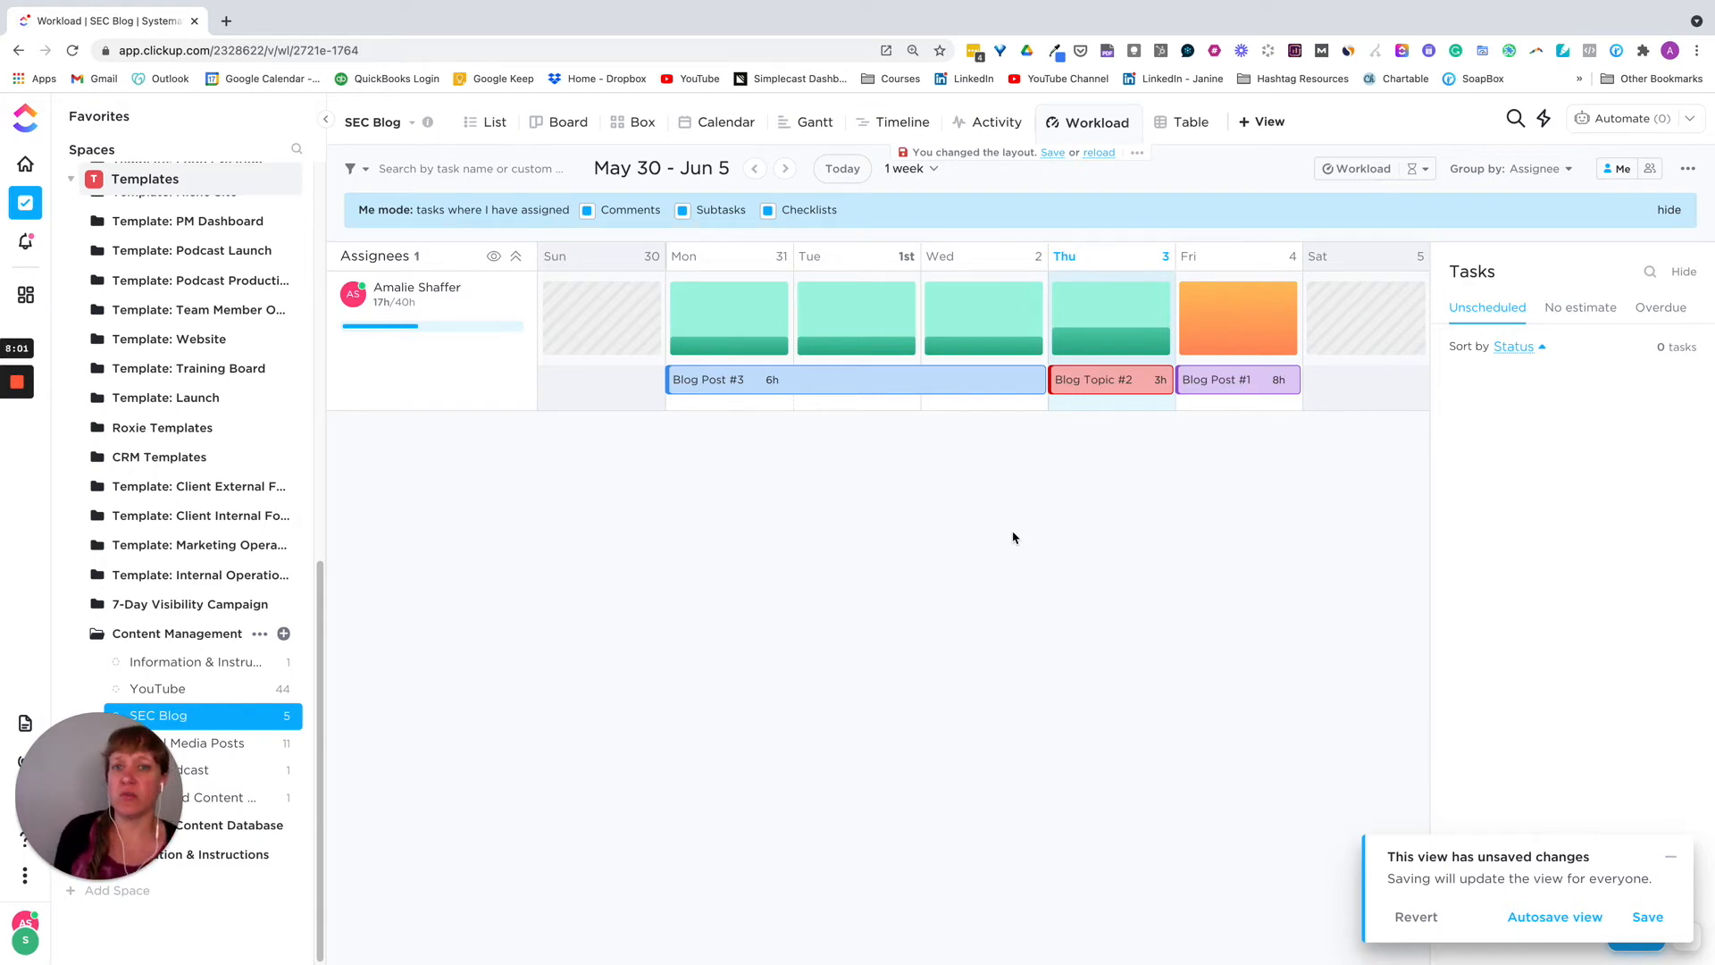
Step: Measure the workload by Tasks and check the other available workload settings
{"action": "left_click", "coordinate": [1425, 171]}
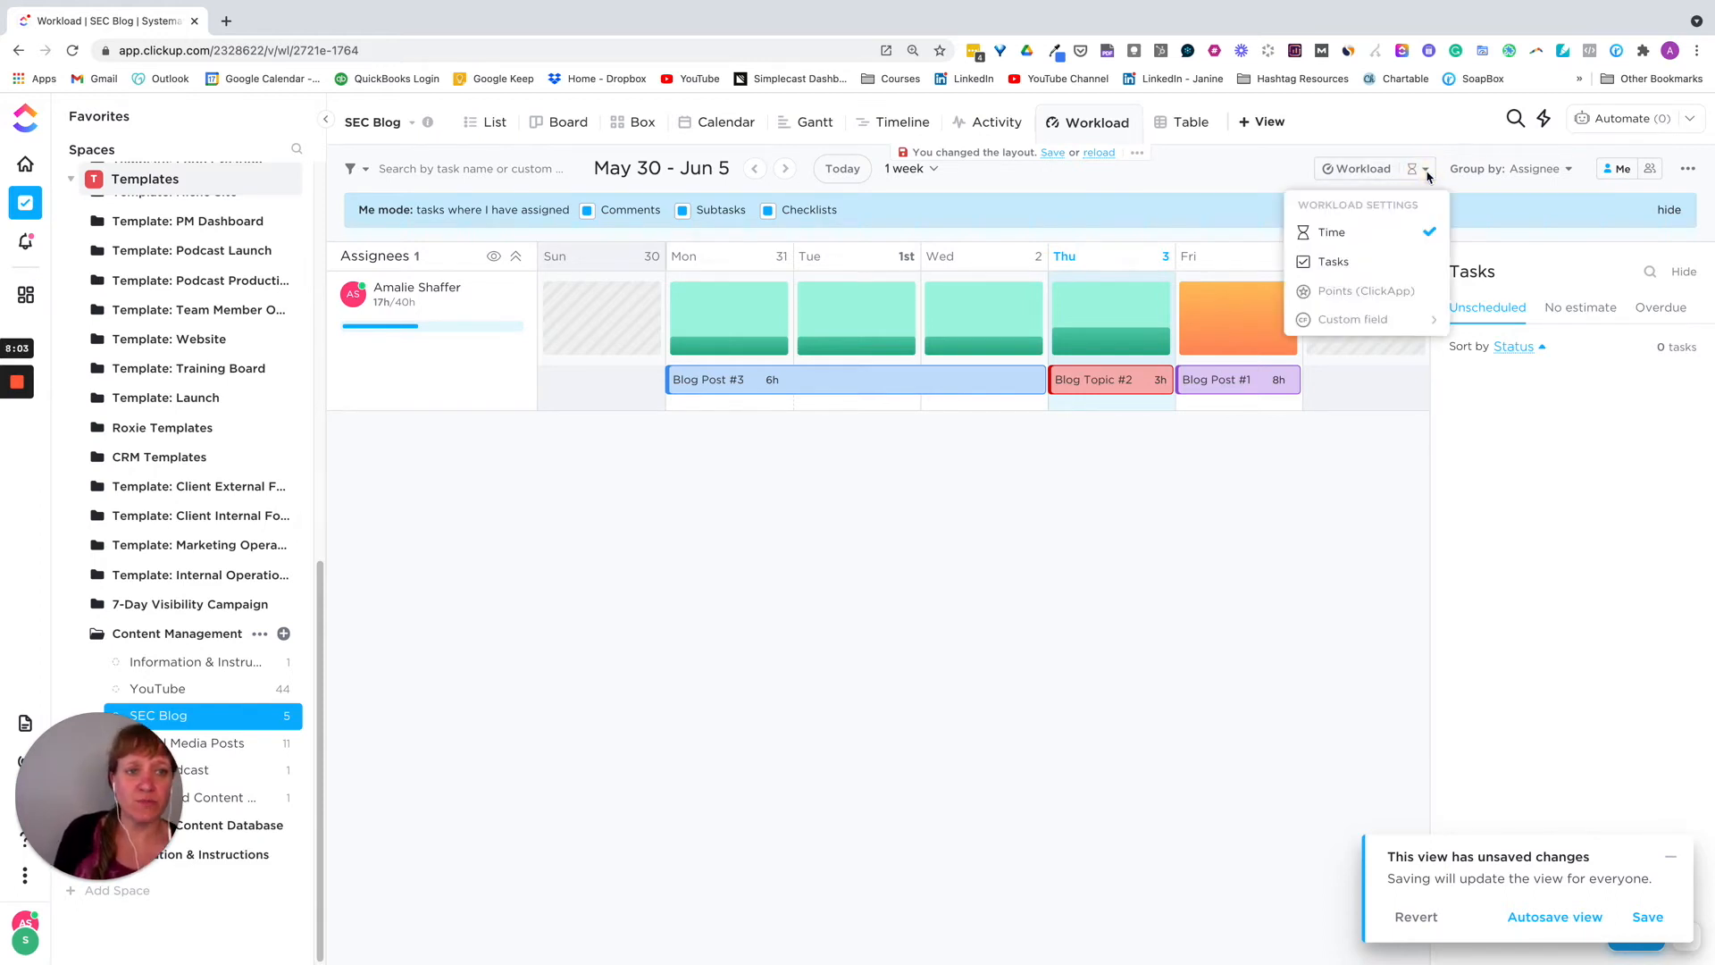
{"action": "left_click", "coordinate": [1367, 264]}
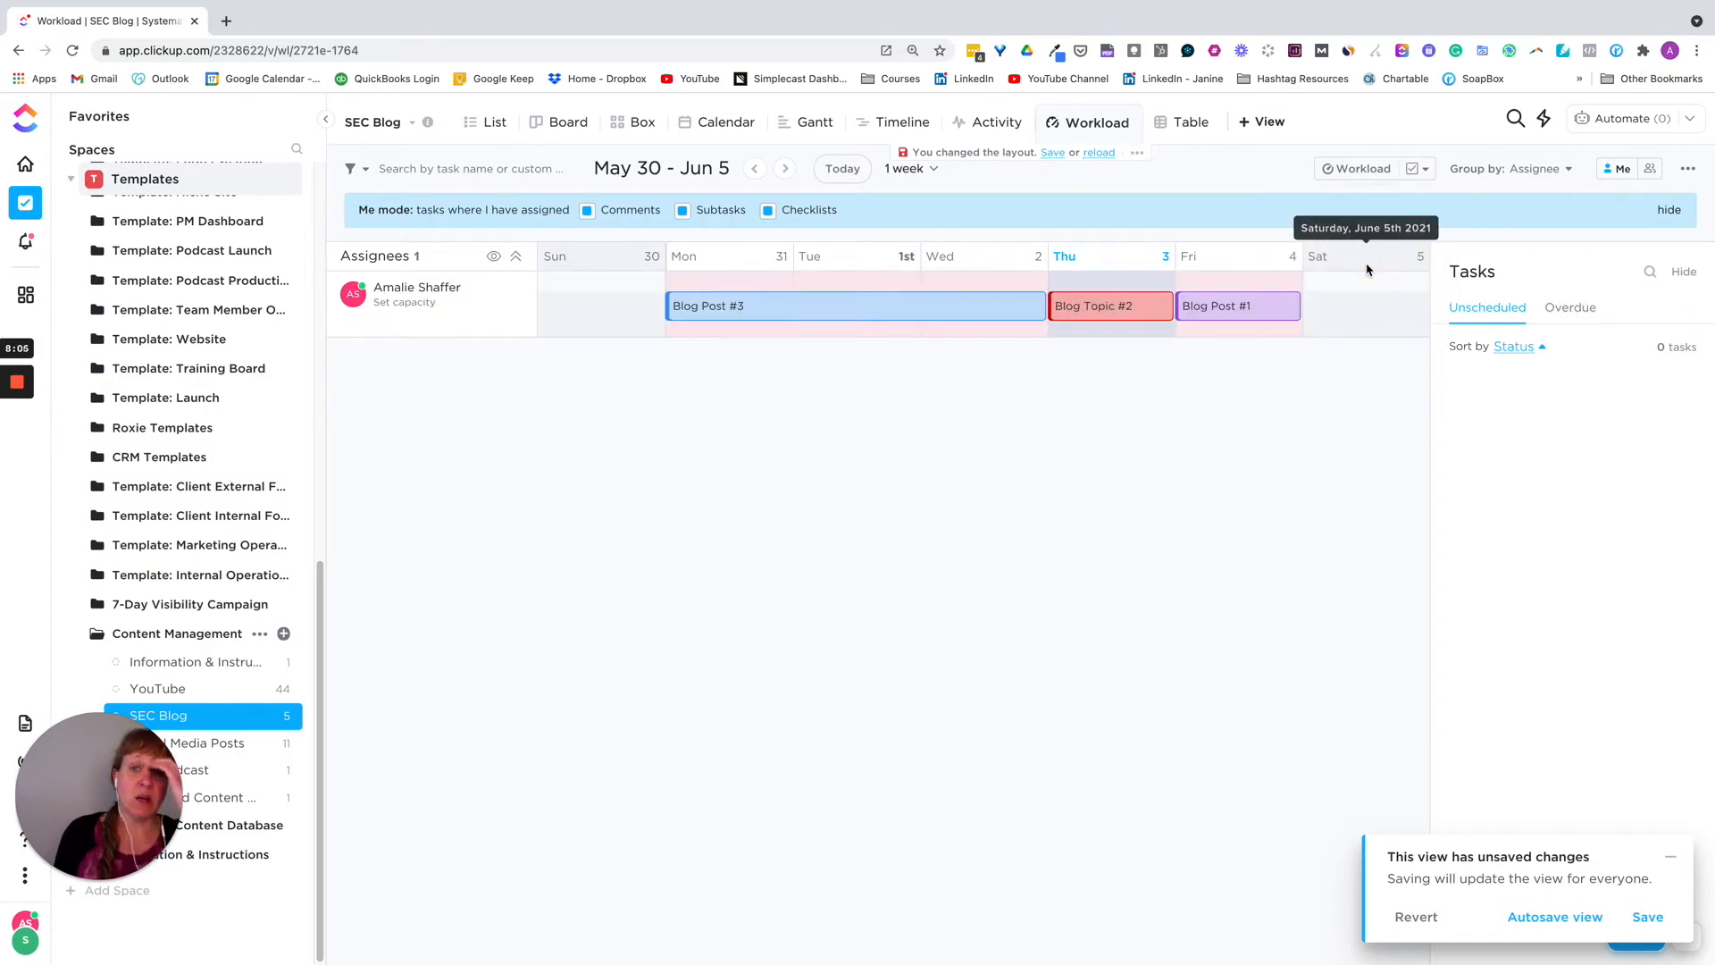
{"action": "left_click", "coordinate": [1425, 170]}
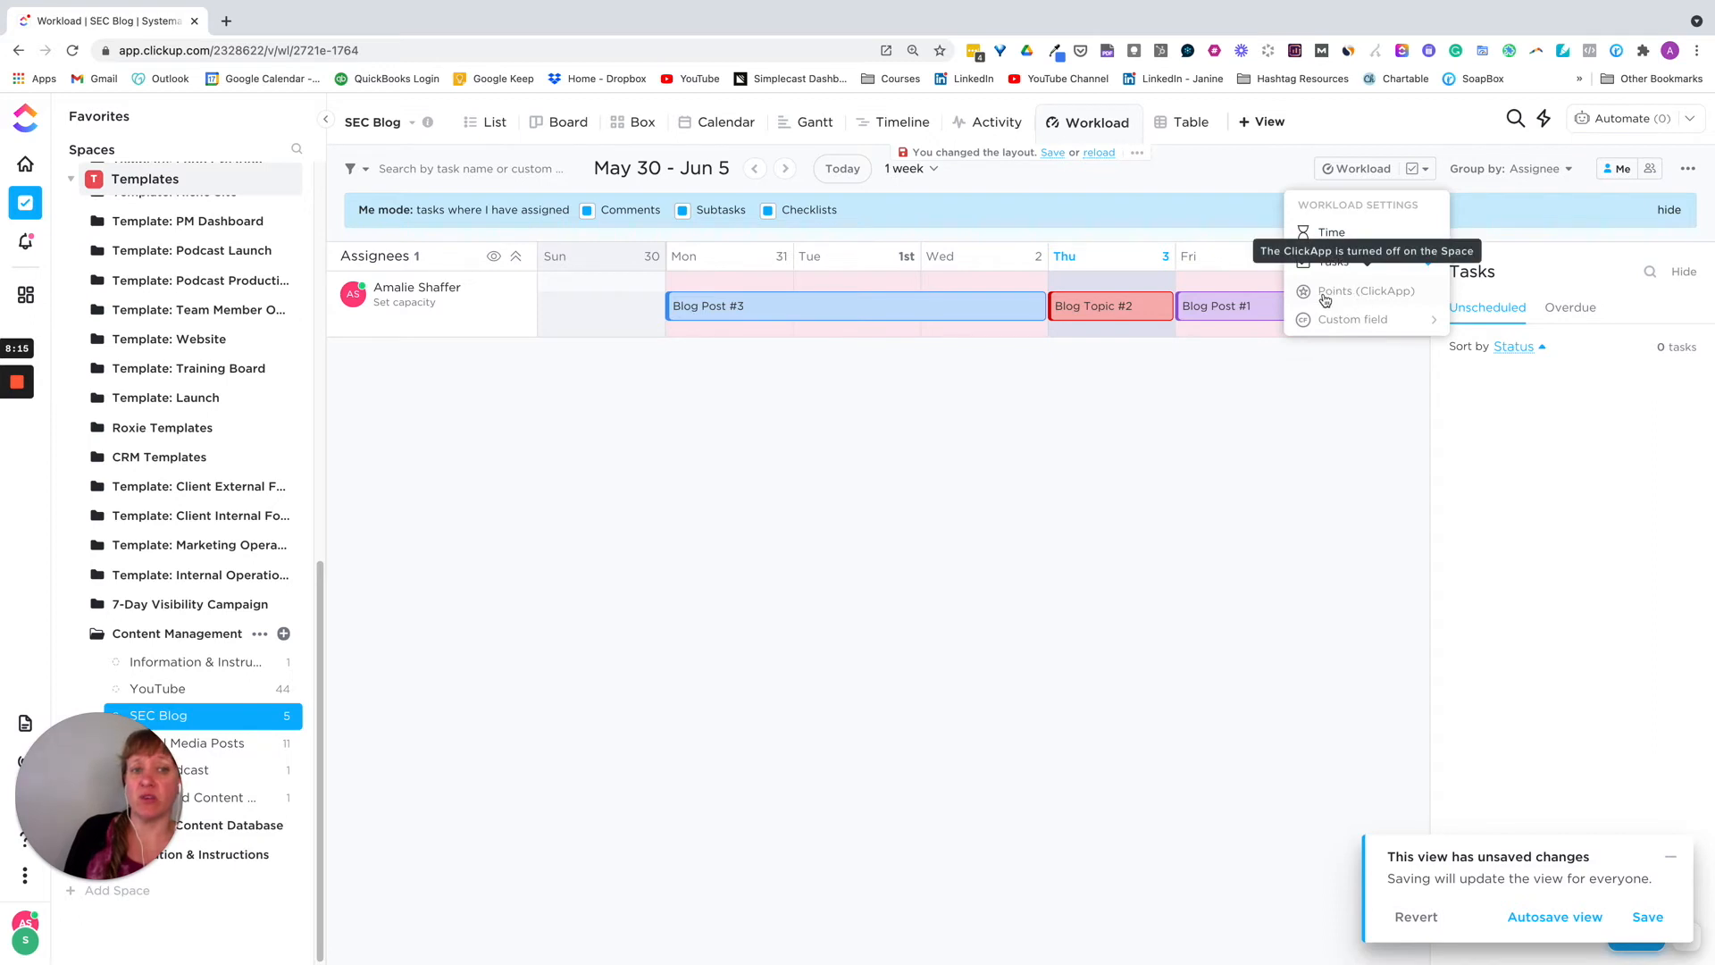
{"action": "left_click", "coordinate": [1213, 169]}
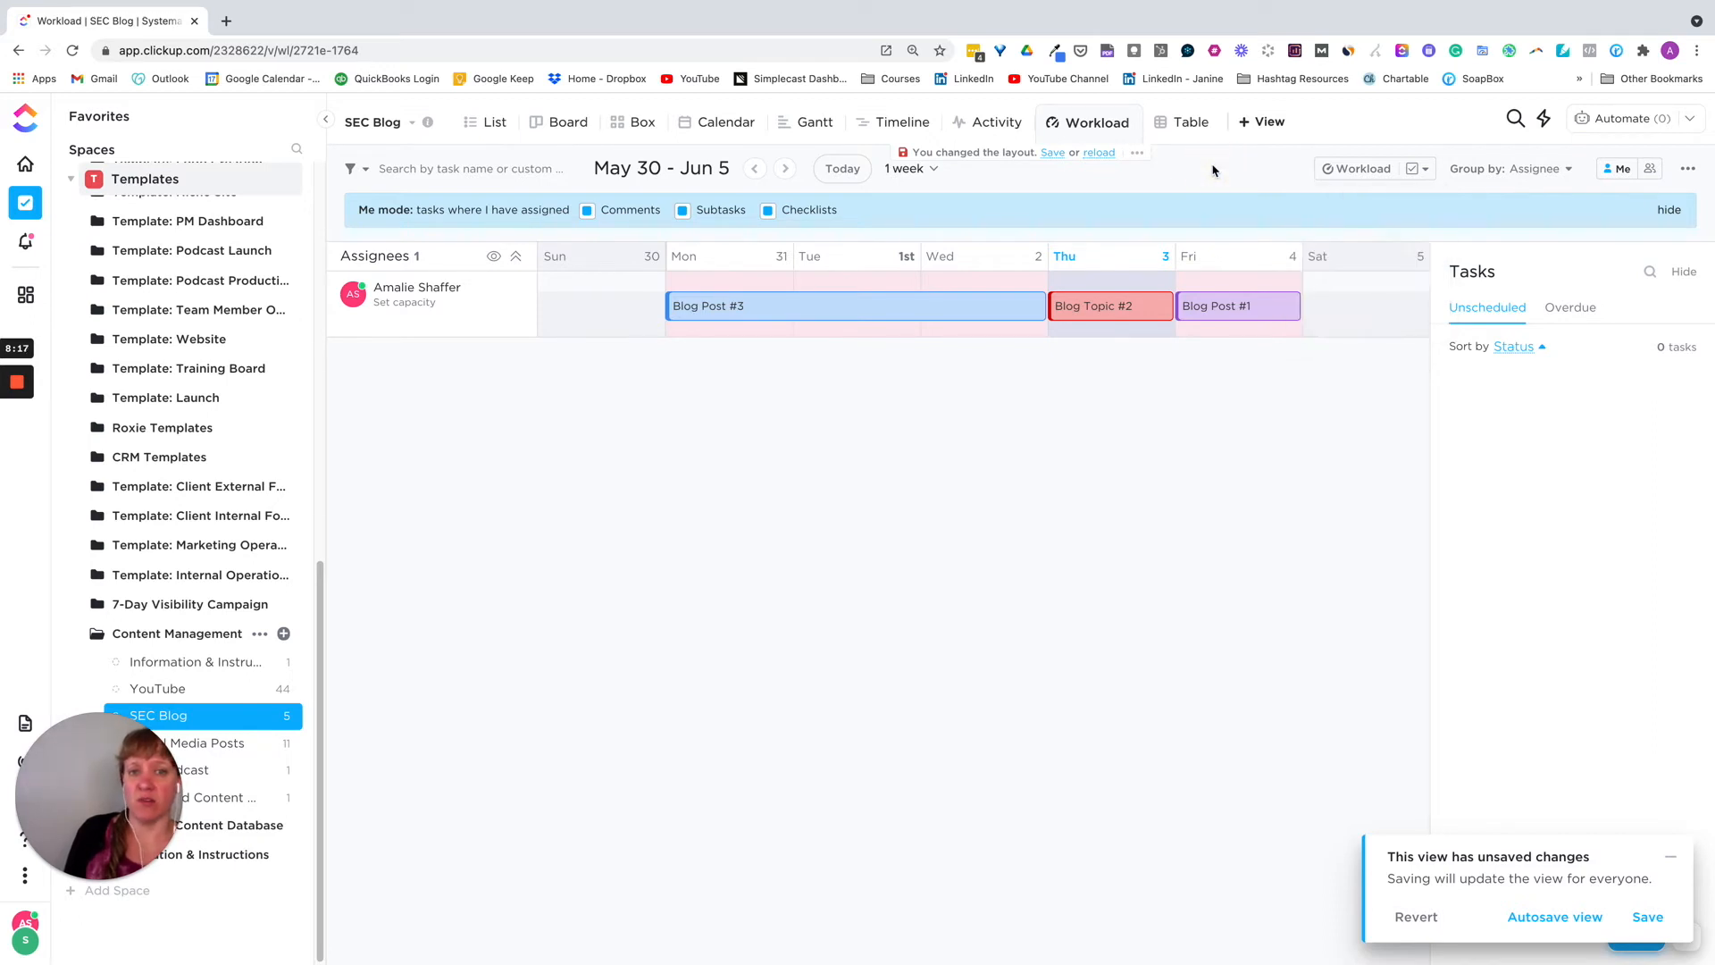
Step: Check the workload grouping options and view the week of June 6–12, returning to May 30–June 5
{"action": "left_click", "coordinate": [1569, 170]}
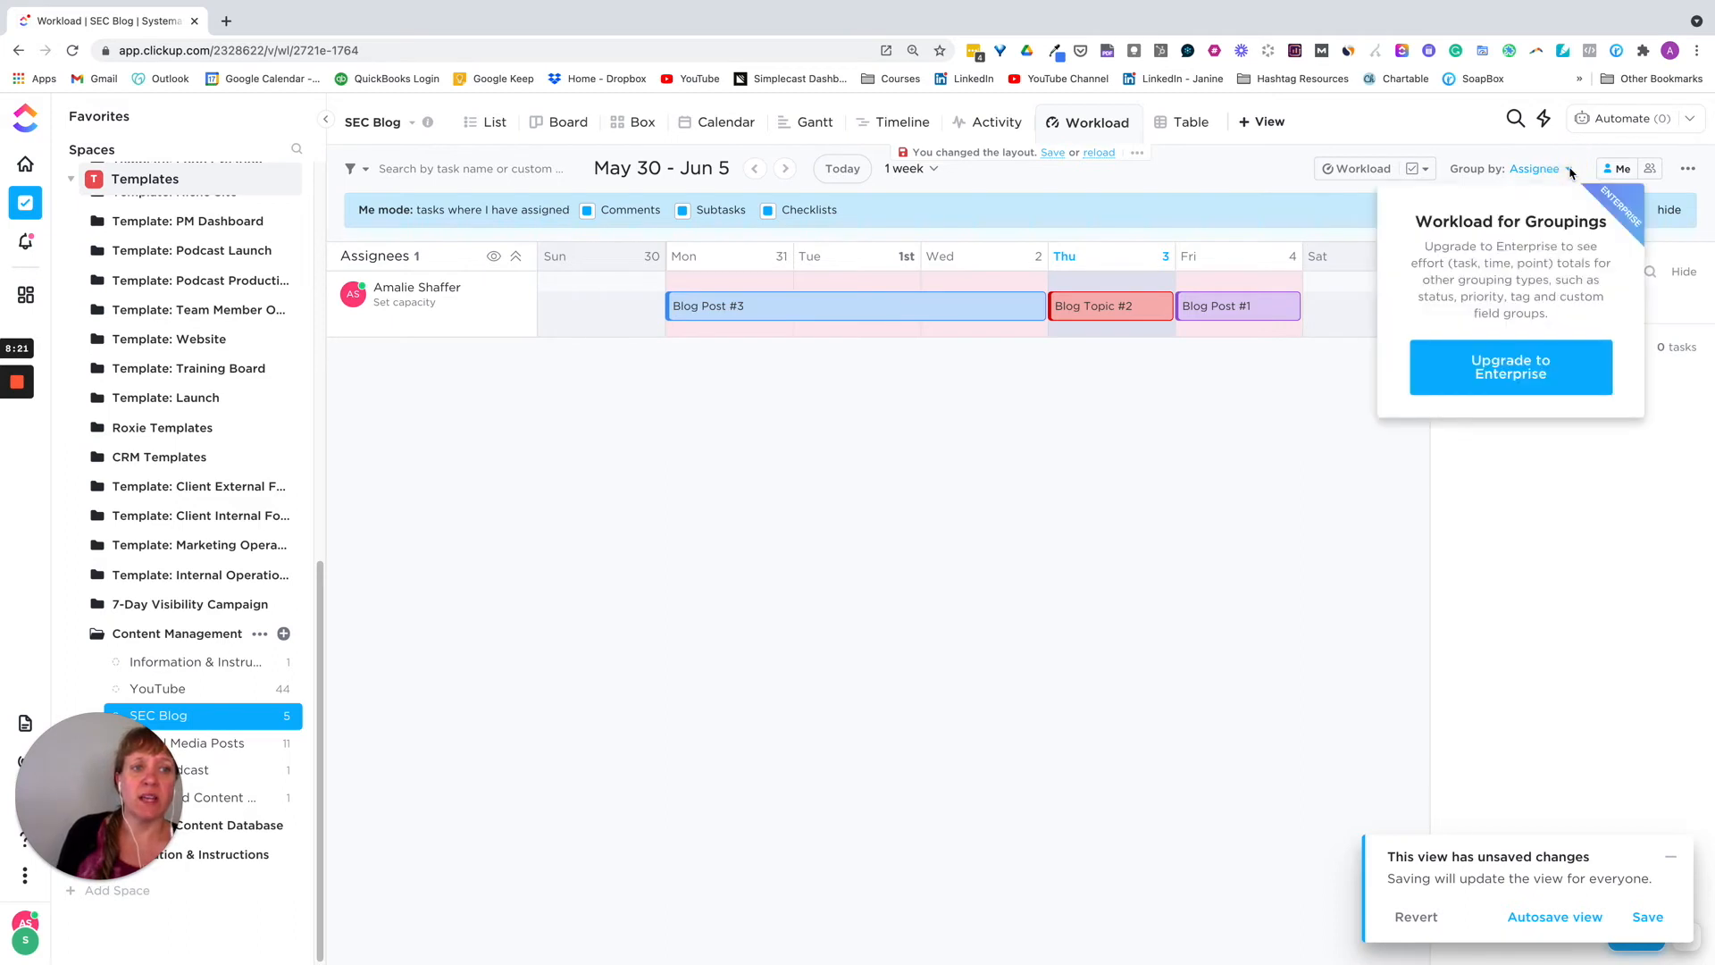
{"action": "left_click", "coordinate": [1570, 171]}
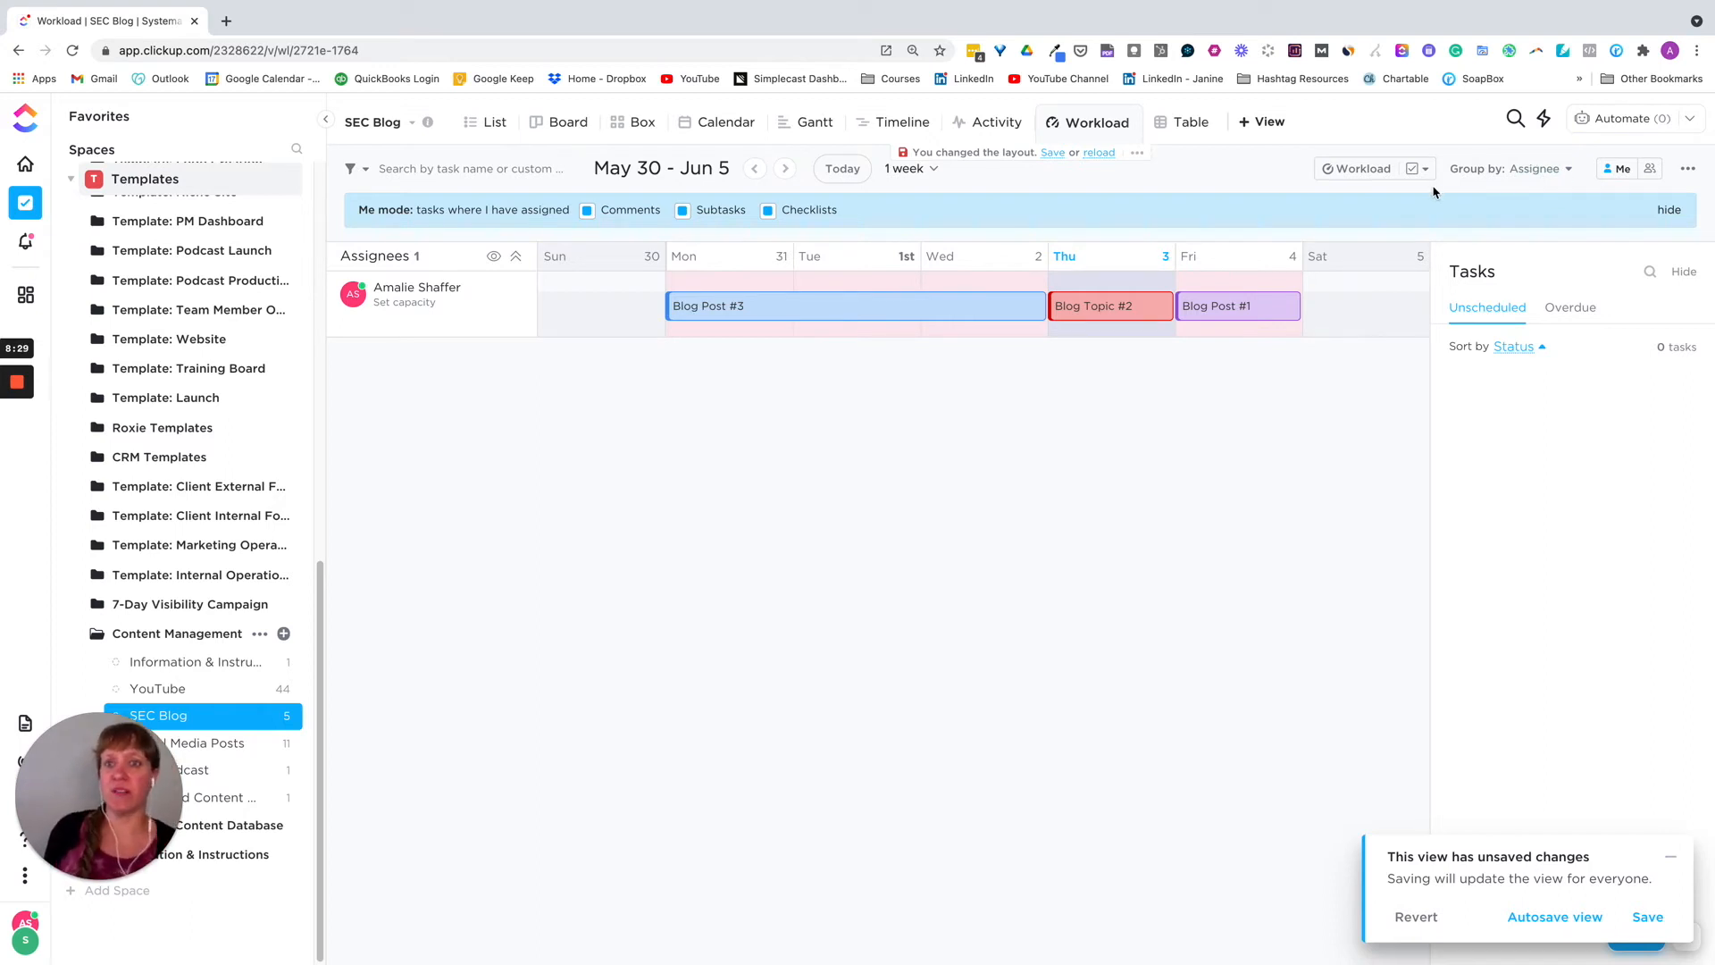
{"action": "left_click", "coordinate": [783, 171]}
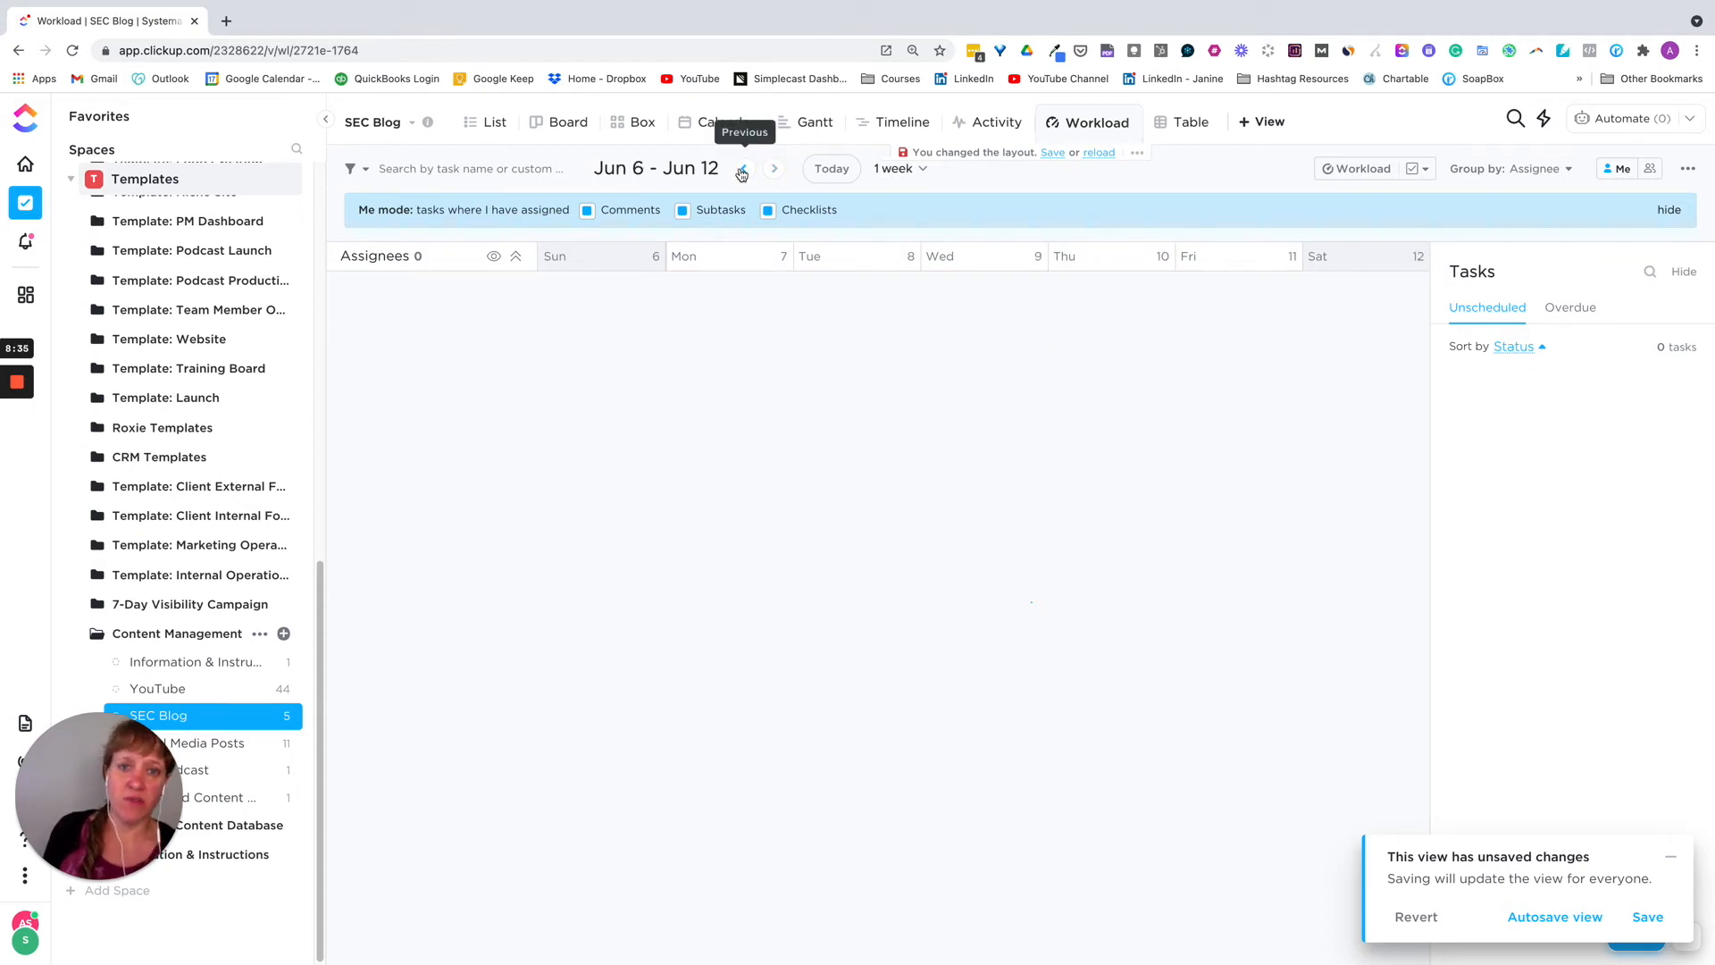
{"action": "left_click", "coordinate": [741, 172]}
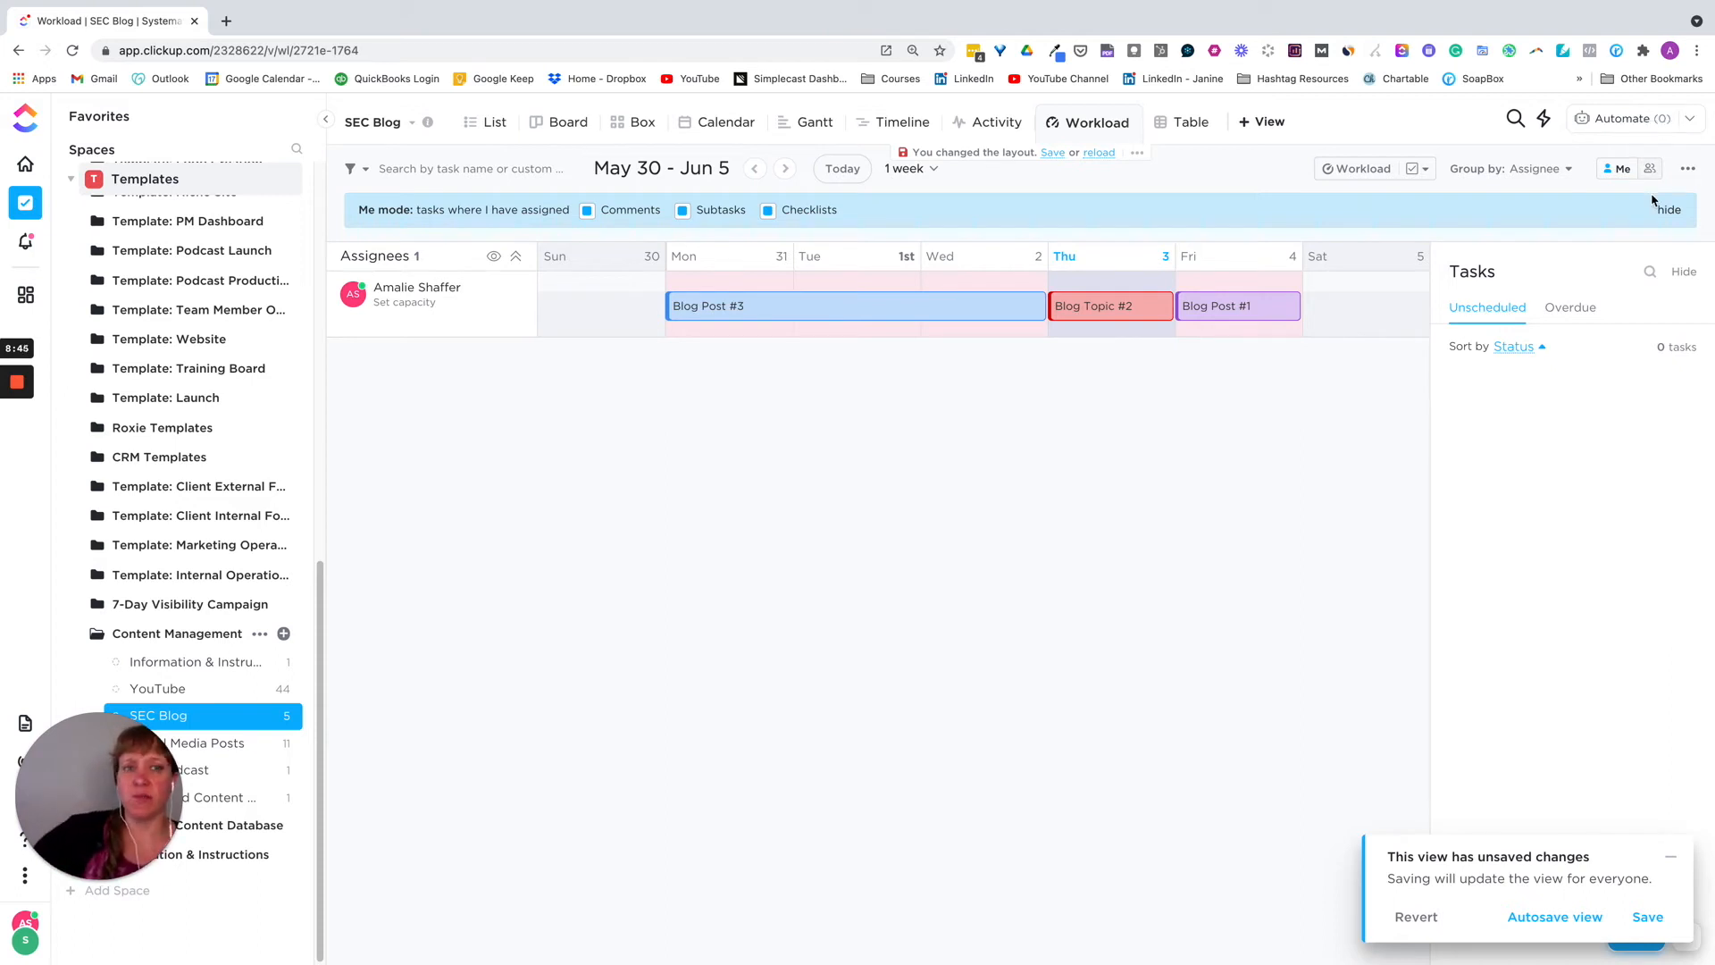
Step: Show the SEC Blog tasks in Table view and add the Asset Folder field as a column
{"action": "left_click", "coordinate": [1190, 125]}
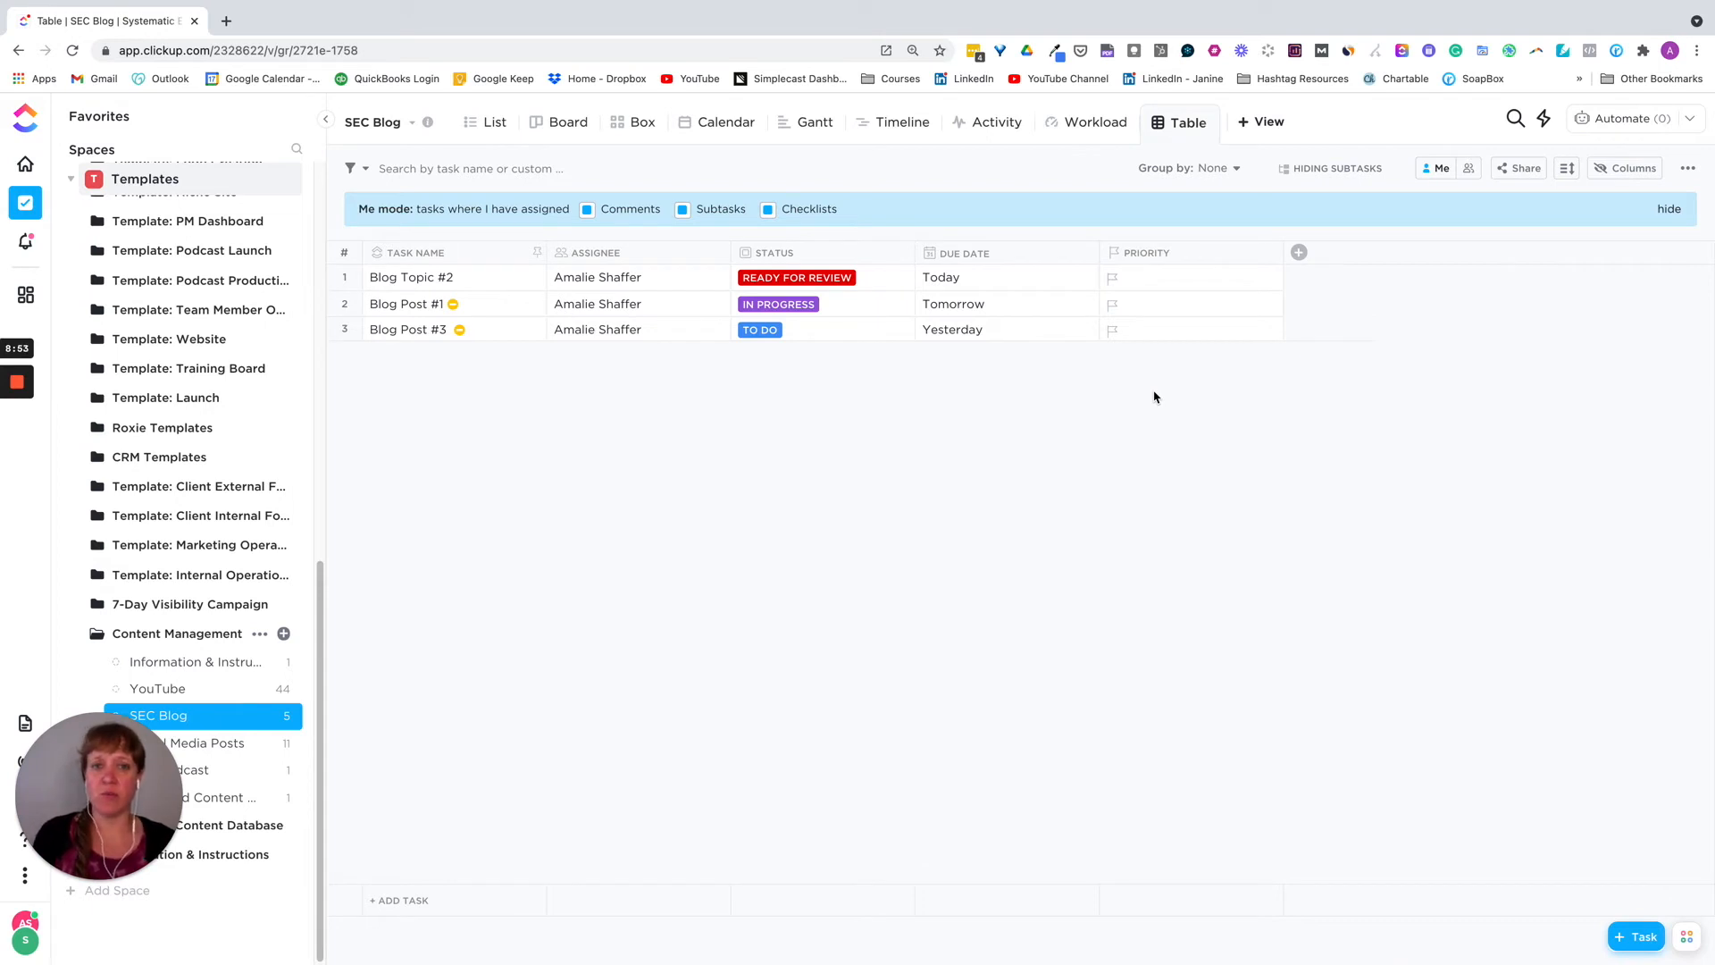
{"action": "left_click", "coordinate": [1299, 253]}
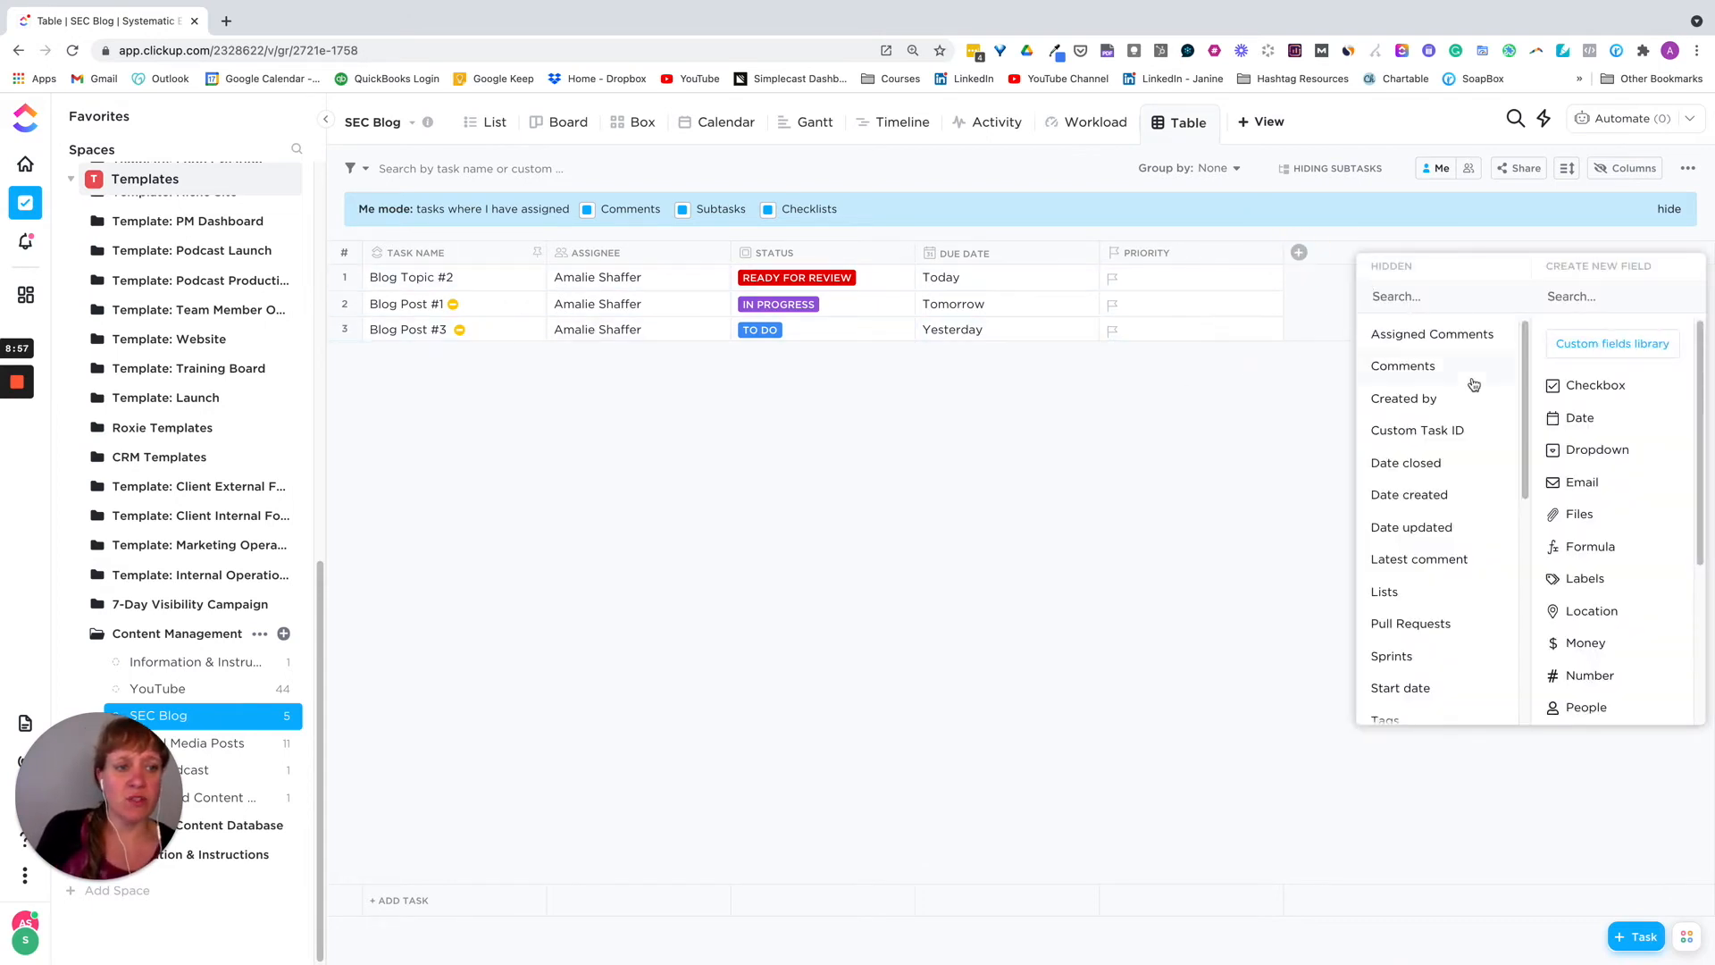
{"action": "scroll", "coordinate": [1616, 536], "scroll_direction": "down", "scroll_amount": 3}
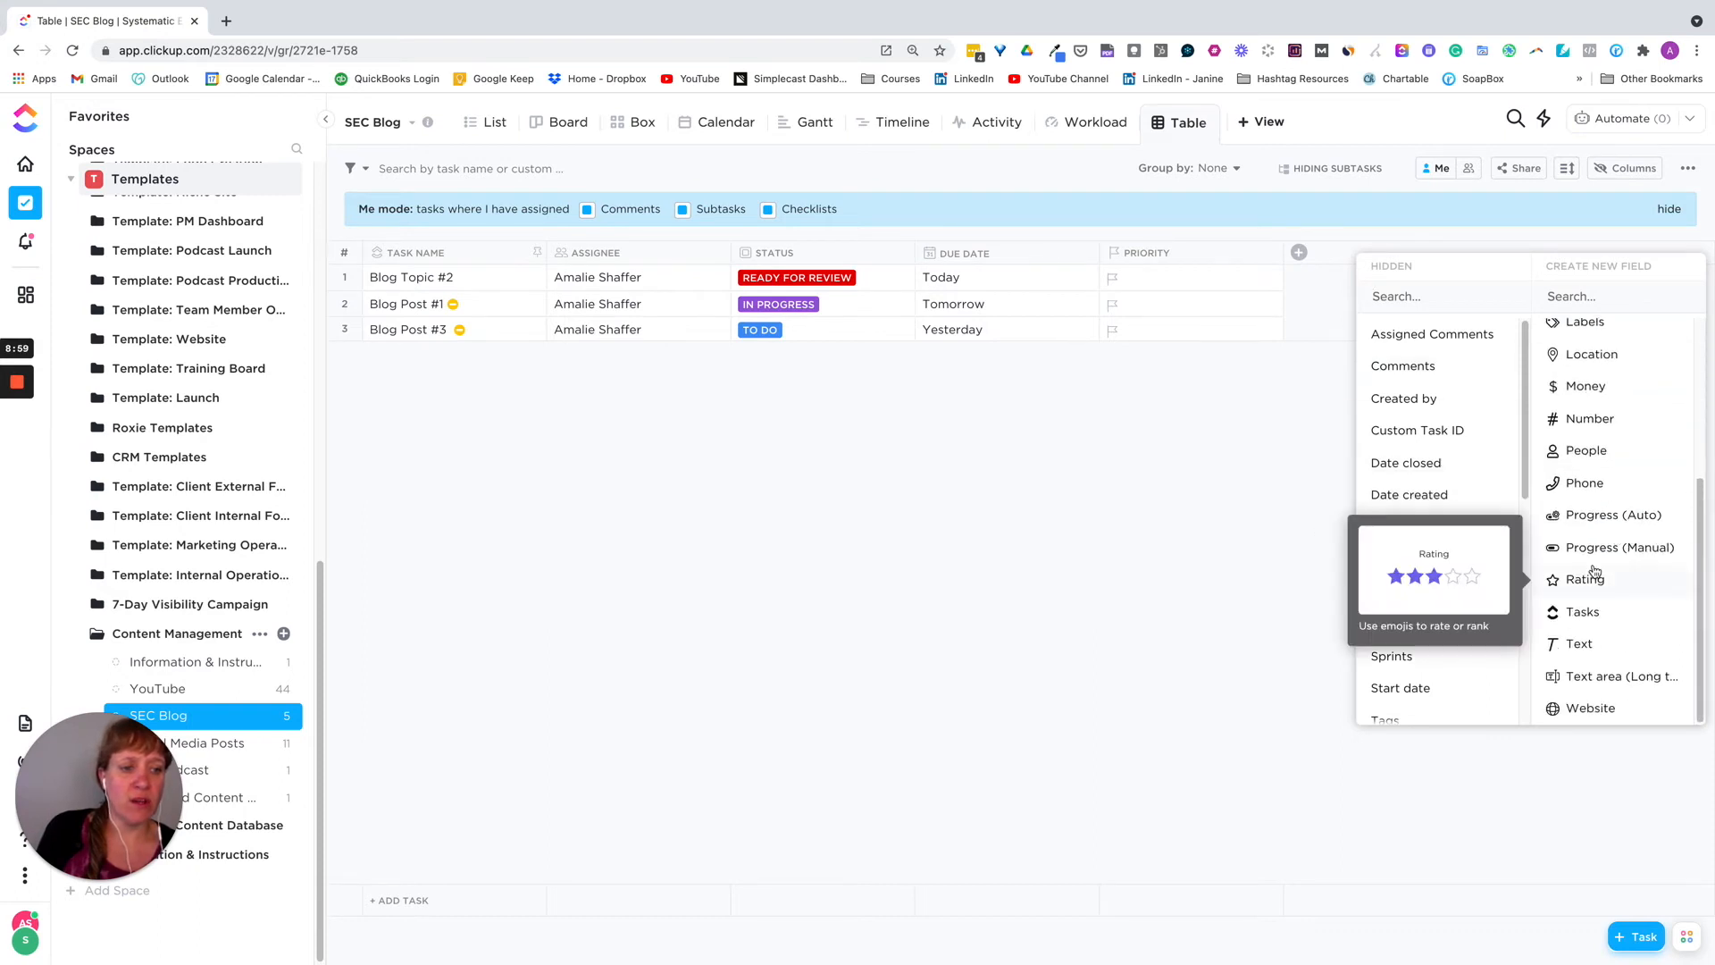
{"action": "scroll", "coordinate": [1448, 503], "scroll_direction": "down", "scroll_amount": 5}
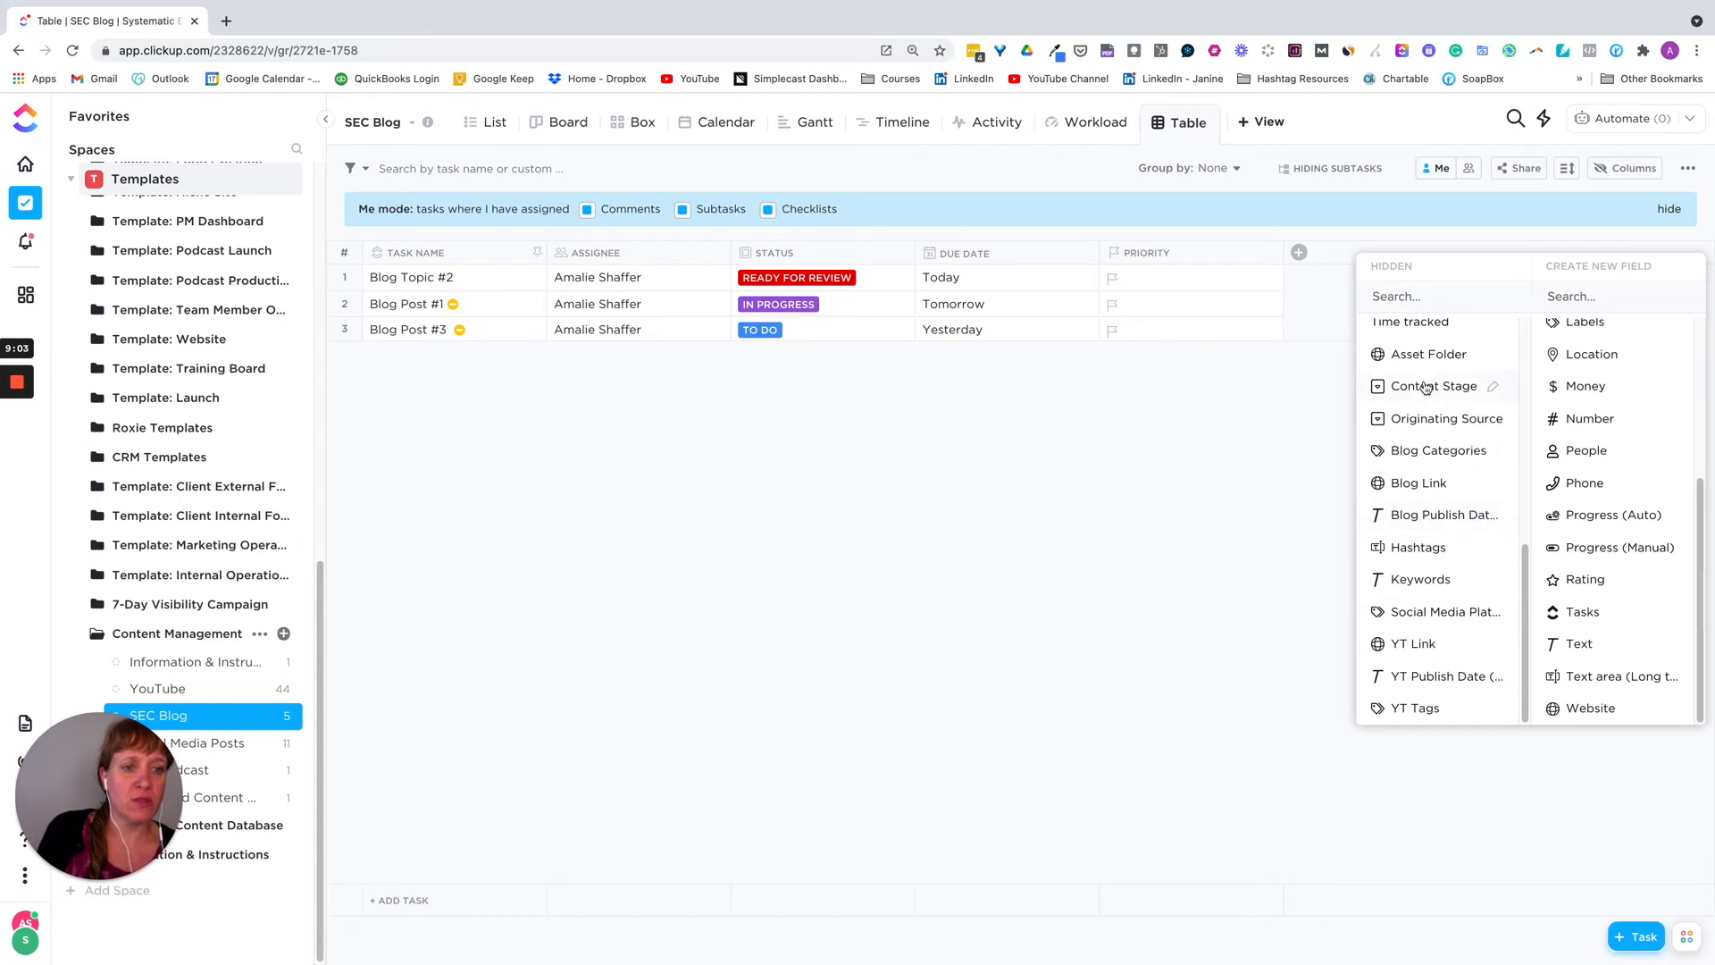
{"action": "left_click", "coordinate": [1411, 354]}
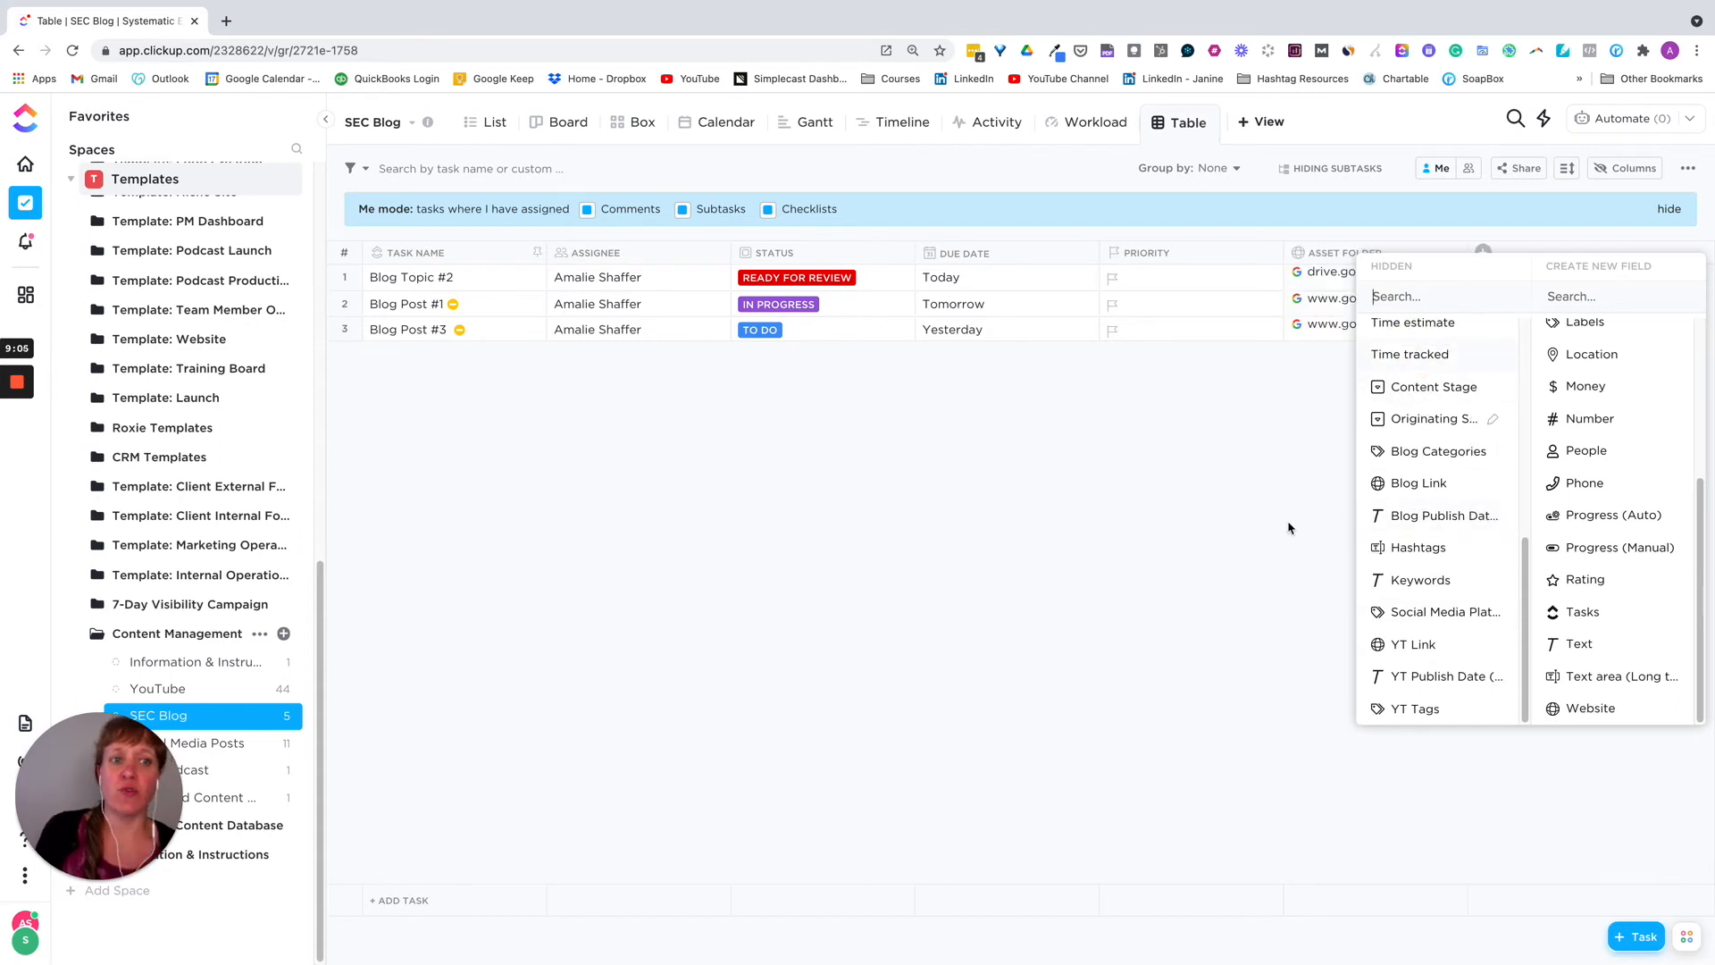
{"action": "left_click", "coordinate": [1225, 562]}
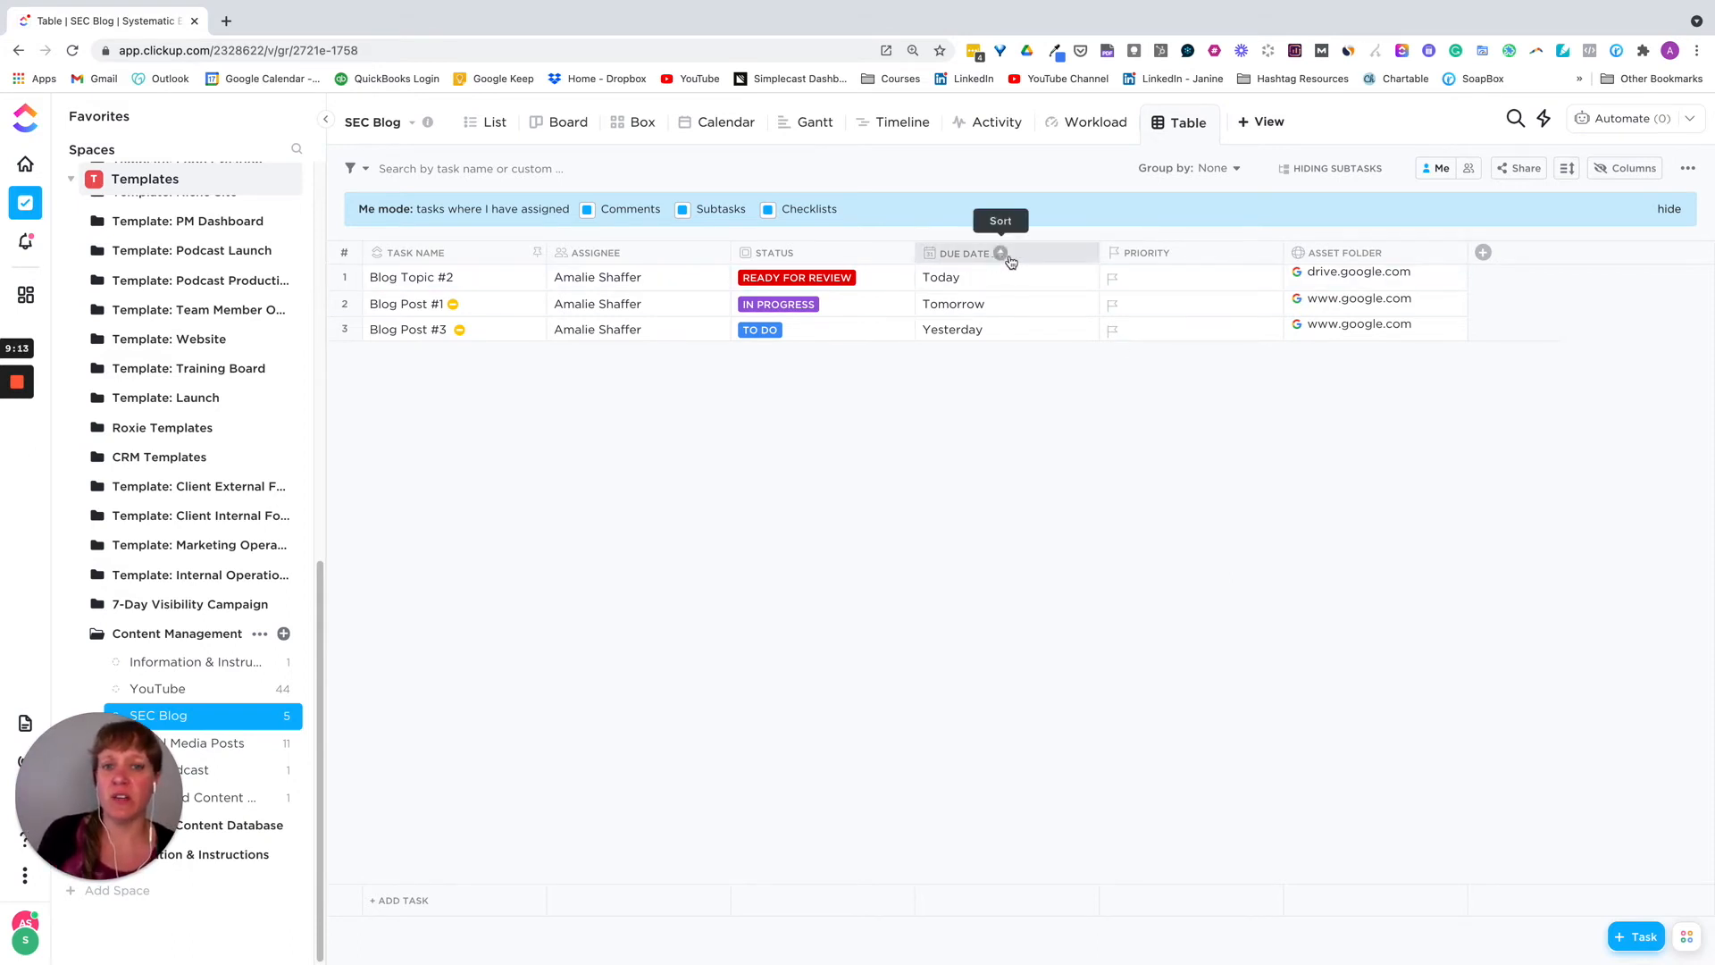
Step: Hide the Priority column in the SEC Blog table
{"action": "left_click", "coordinate": [1223, 259]}
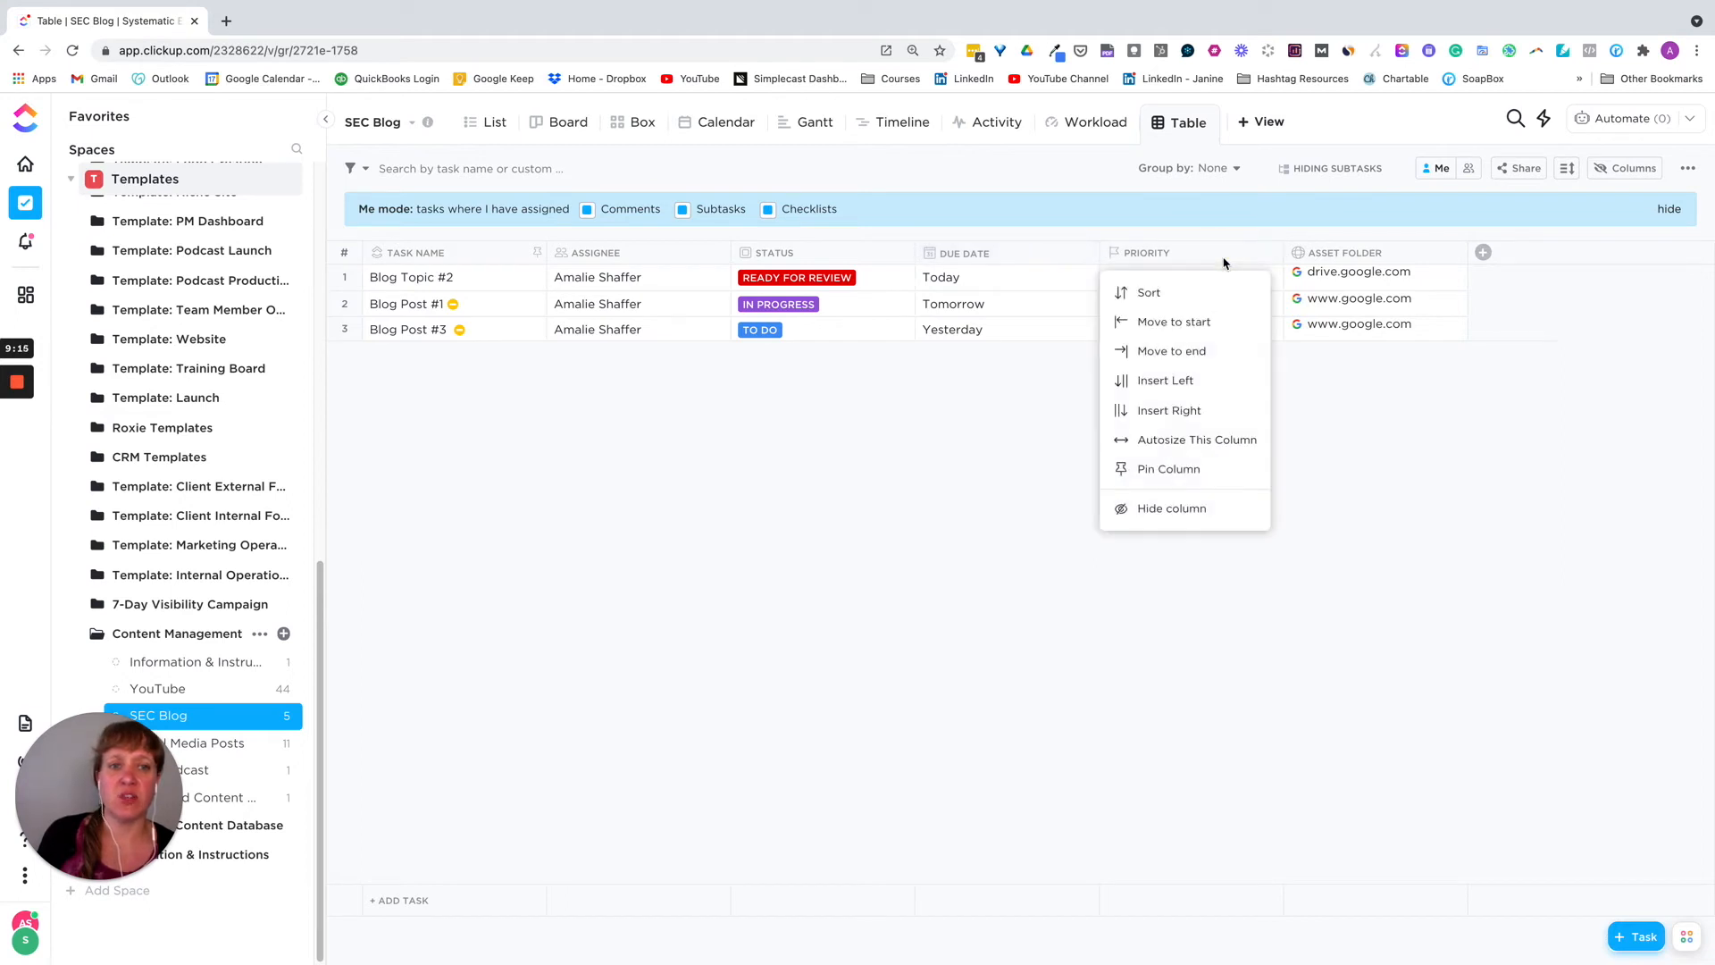
{"action": "left_click", "coordinate": [1160, 510]}
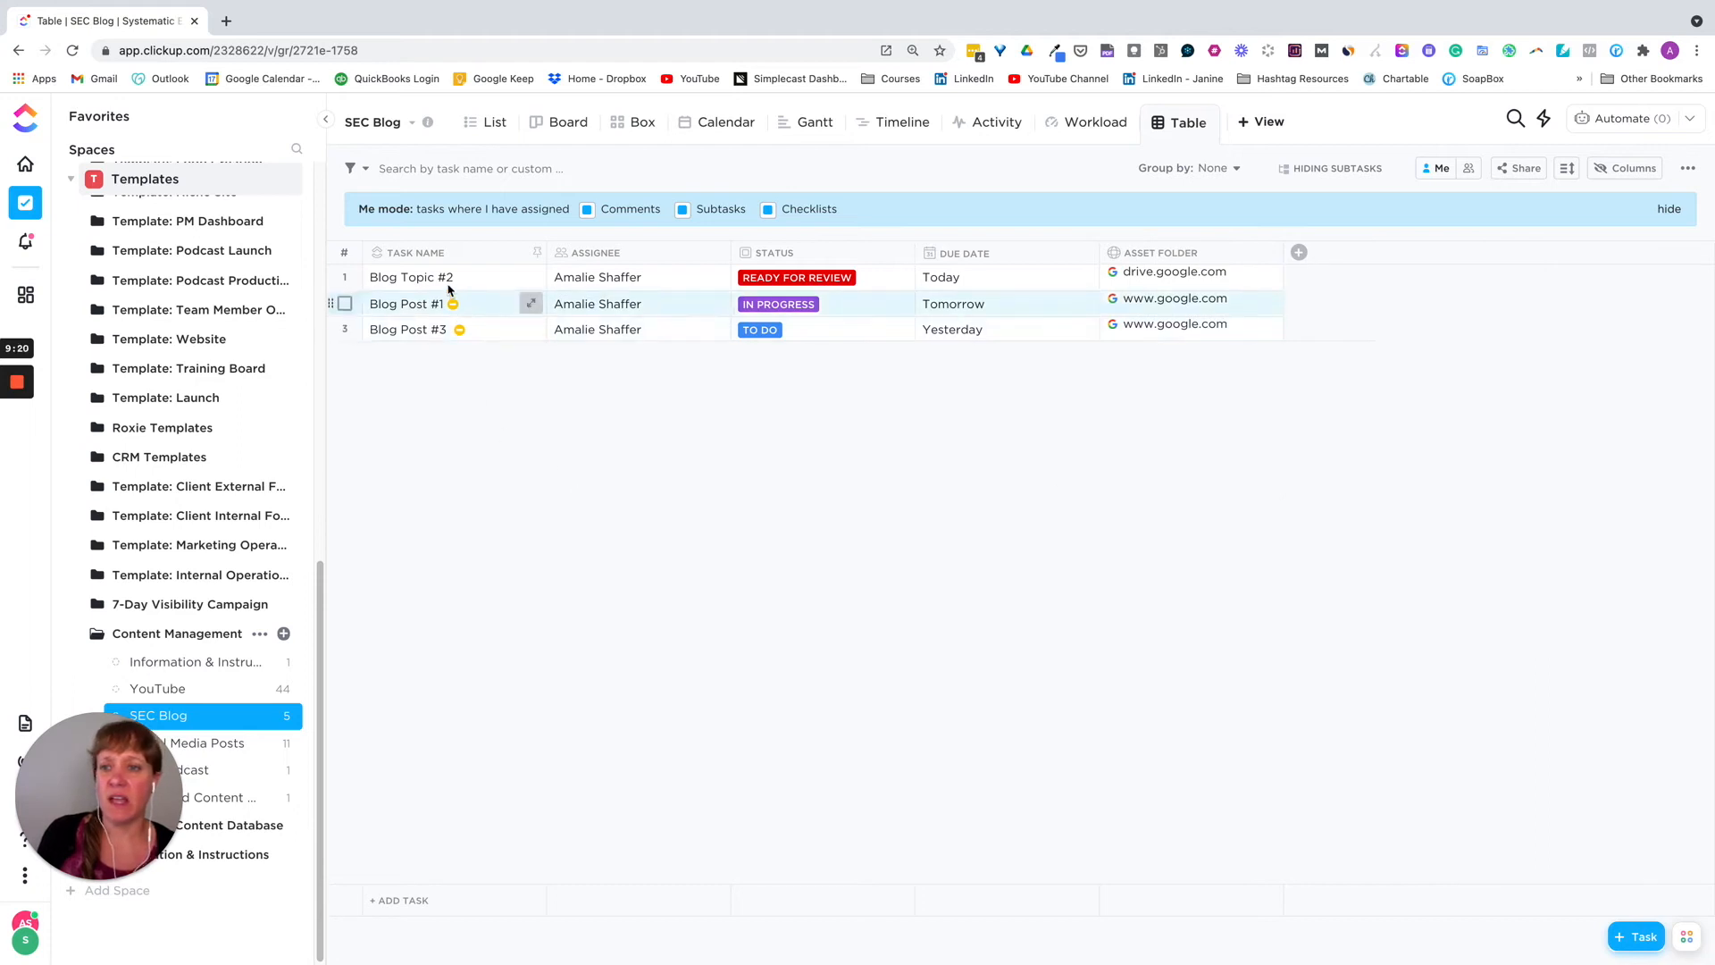
Step: View the details of the Blog Topic #2 task and the table's new-task entry row, closing both without changes
{"action": "left_click", "coordinate": [530, 278]}
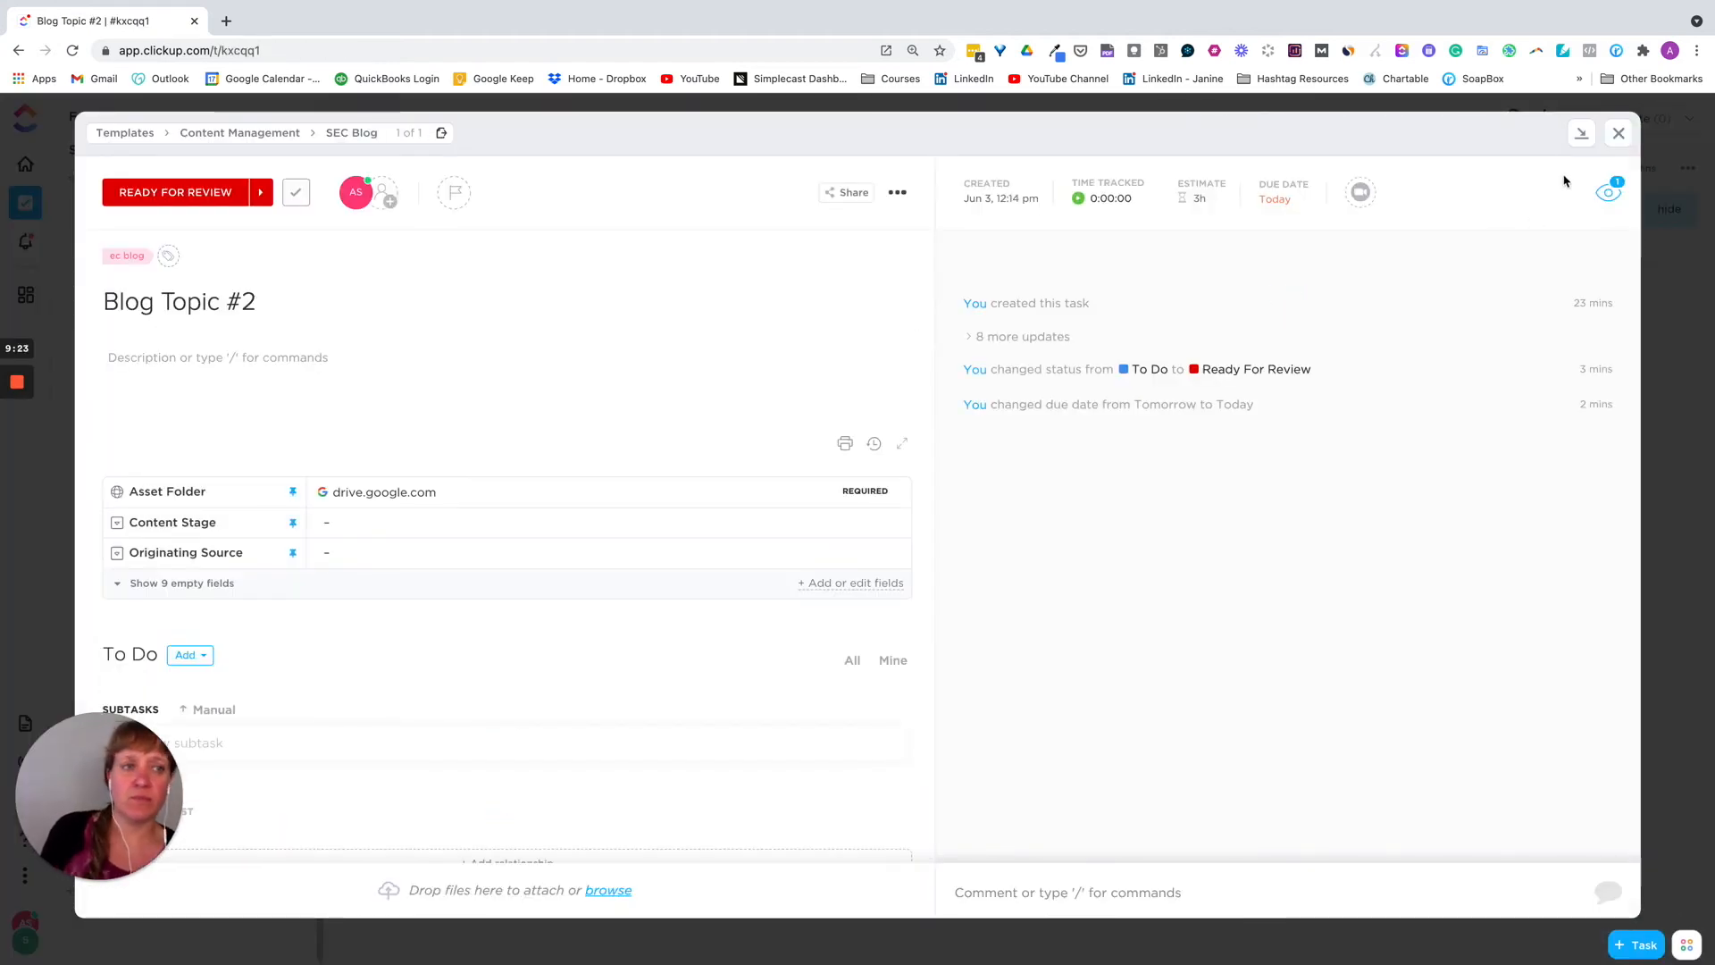
{"action": "left_click", "coordinate": [1617, 135]}
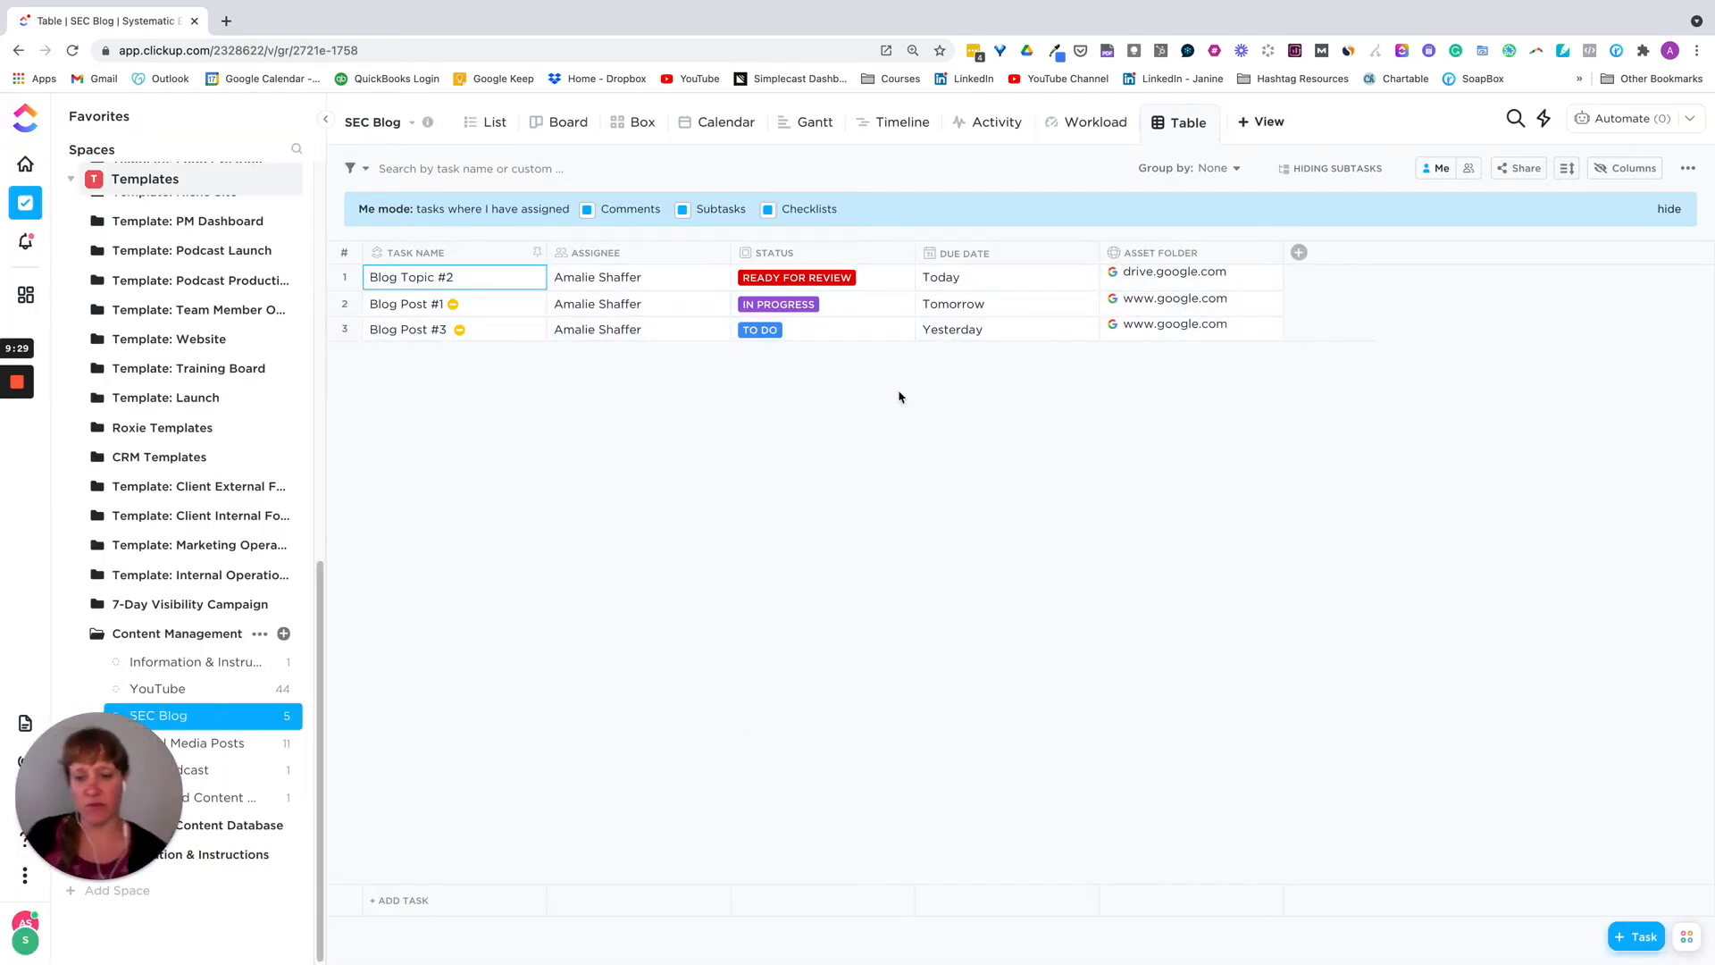
{"action": "left_click", "coordinate": [408, 901]}
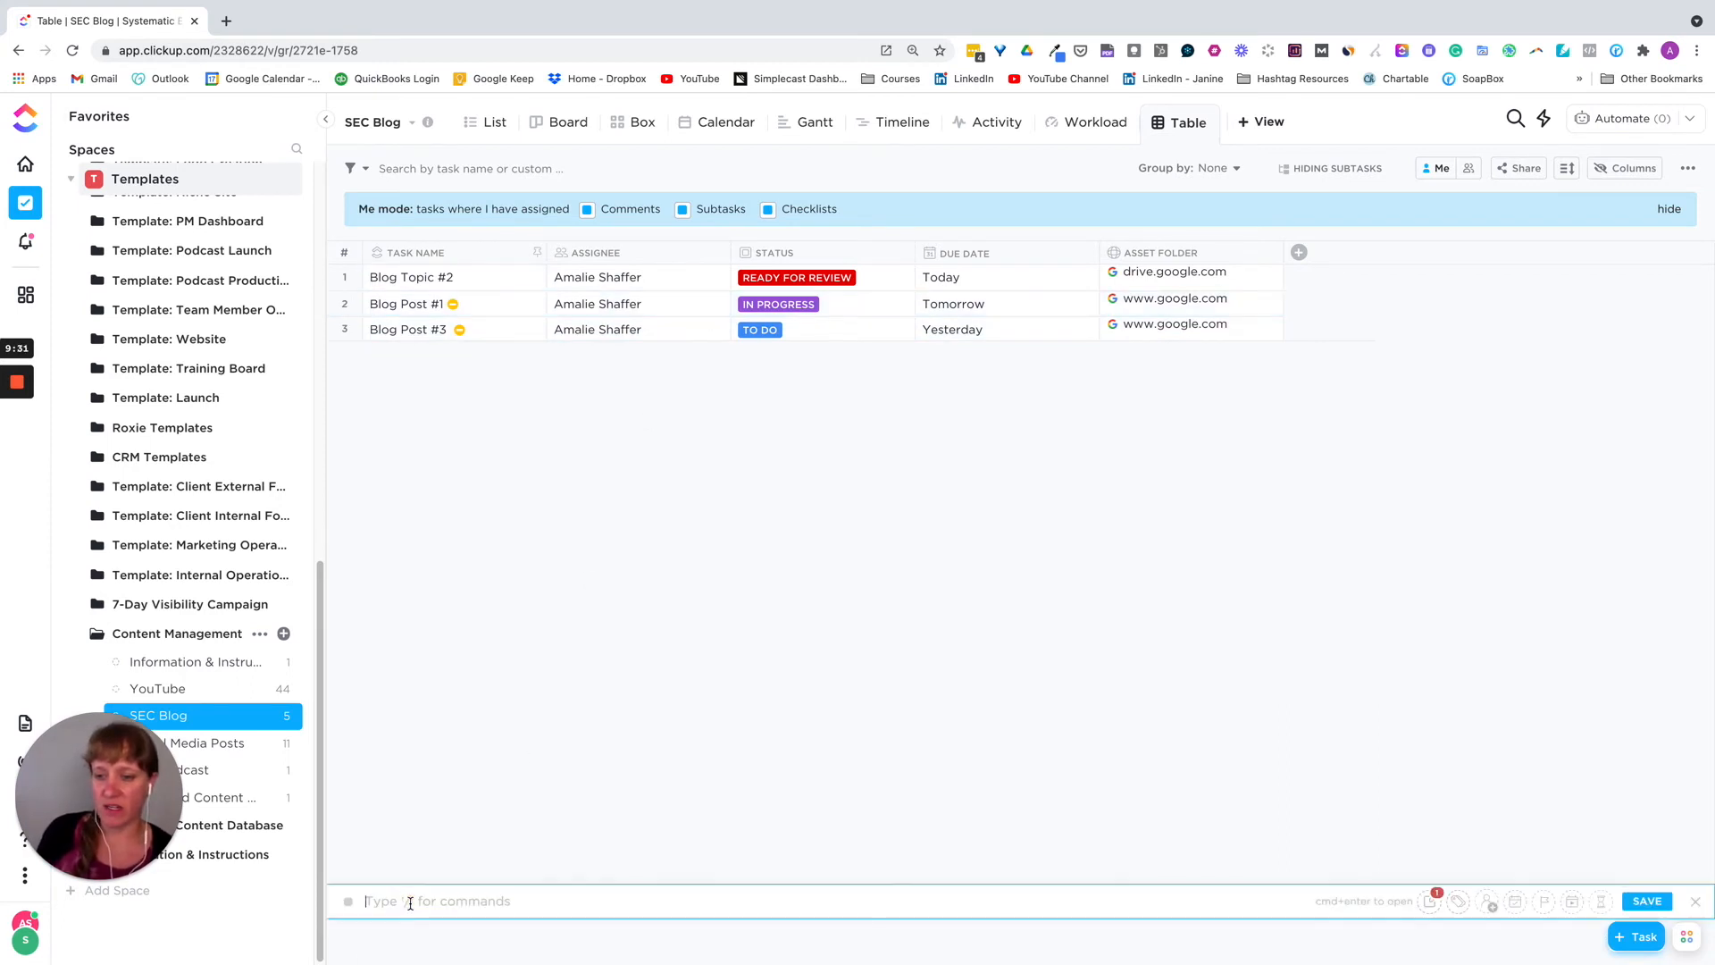
{"action": "left_click", "coordinate": [1696, 902]}
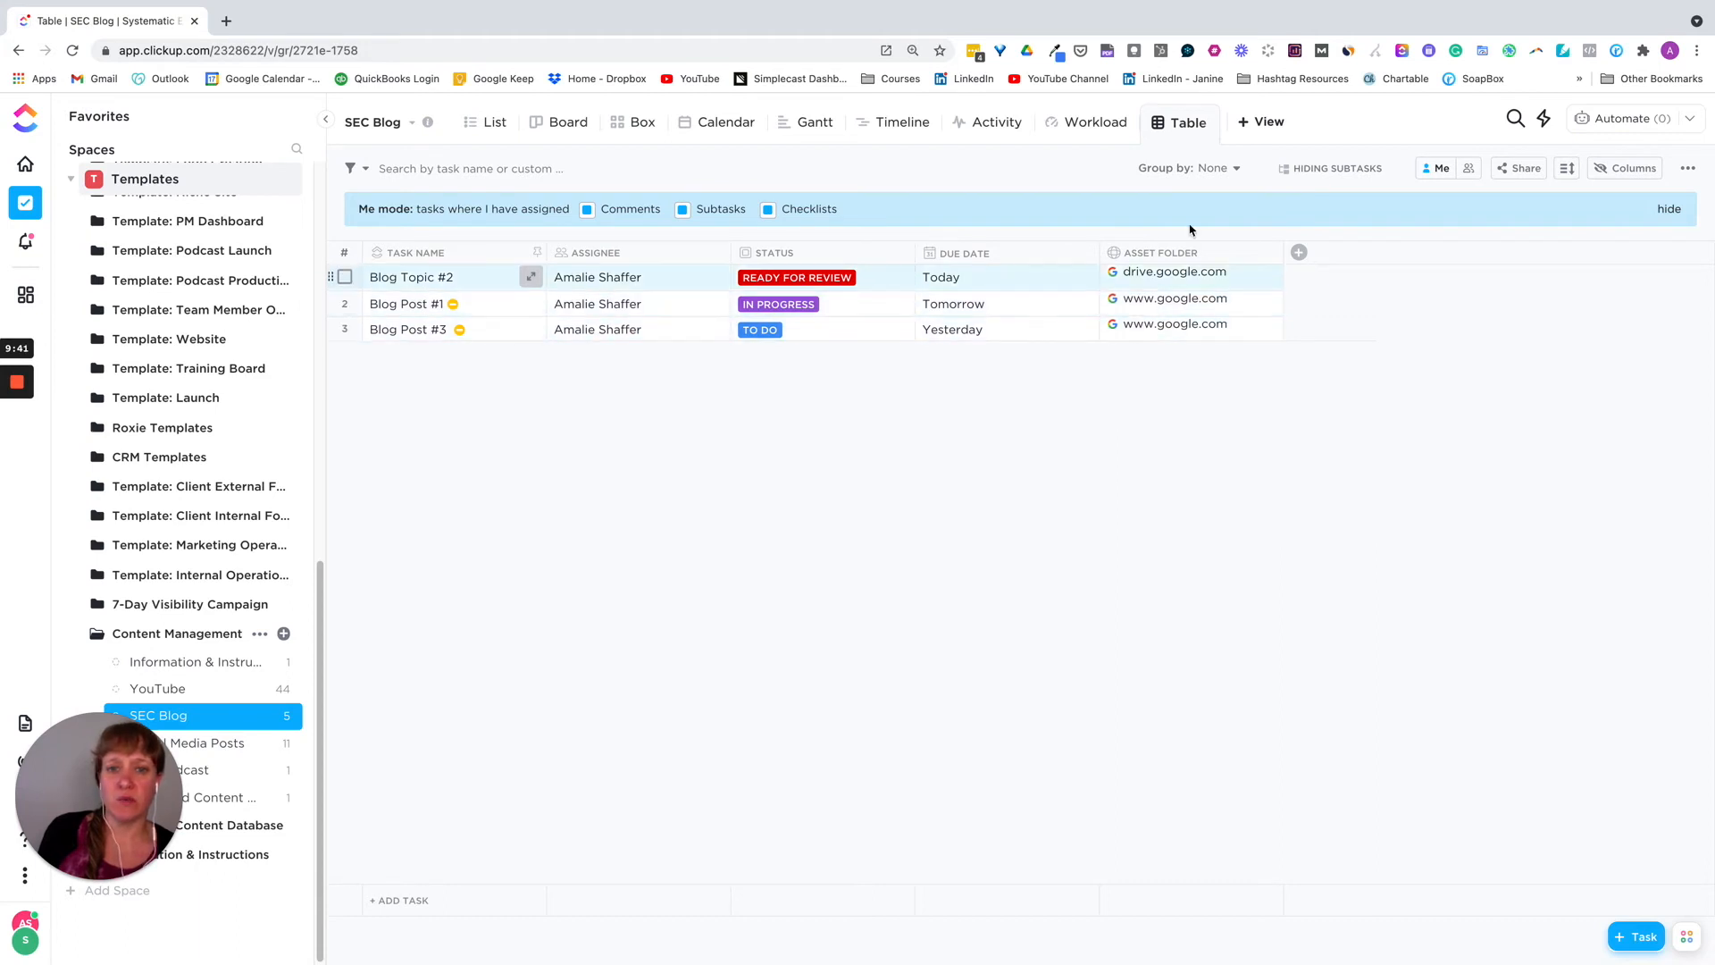
Step: Group the table by Status, by Assignee and finally by Due date, and show the subtasks
{"action": "left_click", "coordinate": [1238, 170]}
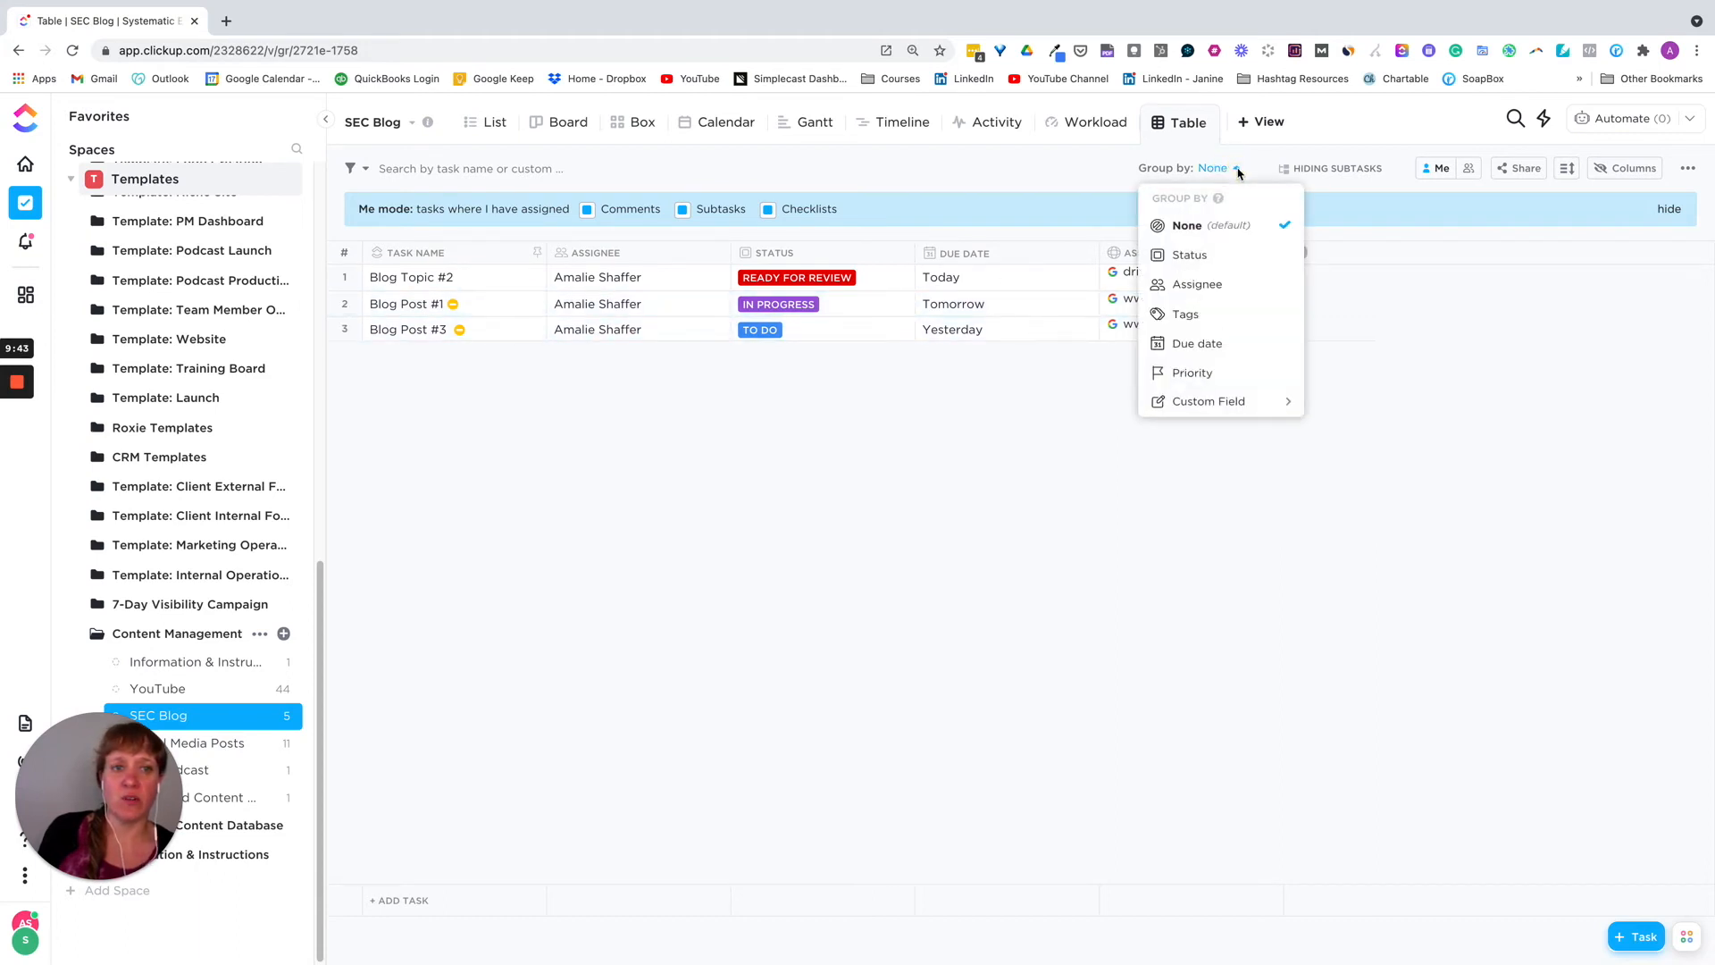
{"action": "left_click", "coordinate": [1199, 271]}
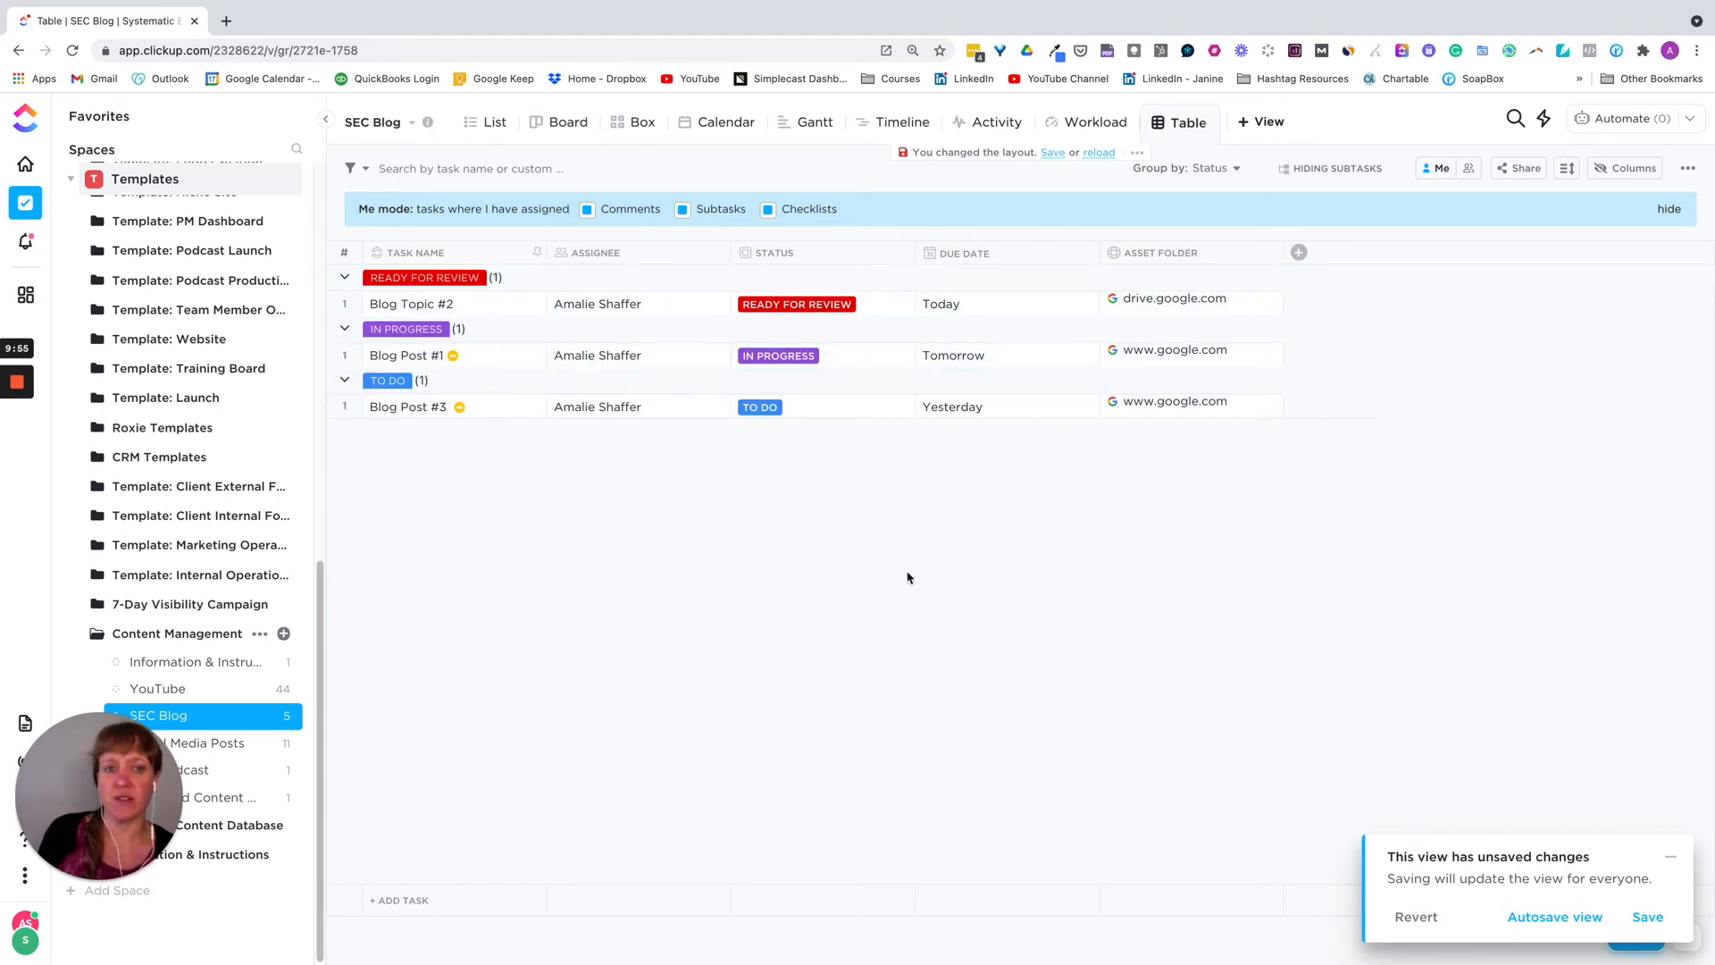
{"action": "left_click", "coordinate": [1236, 168]}
{"action": "left_click", "coordinate": [1195, 289]}
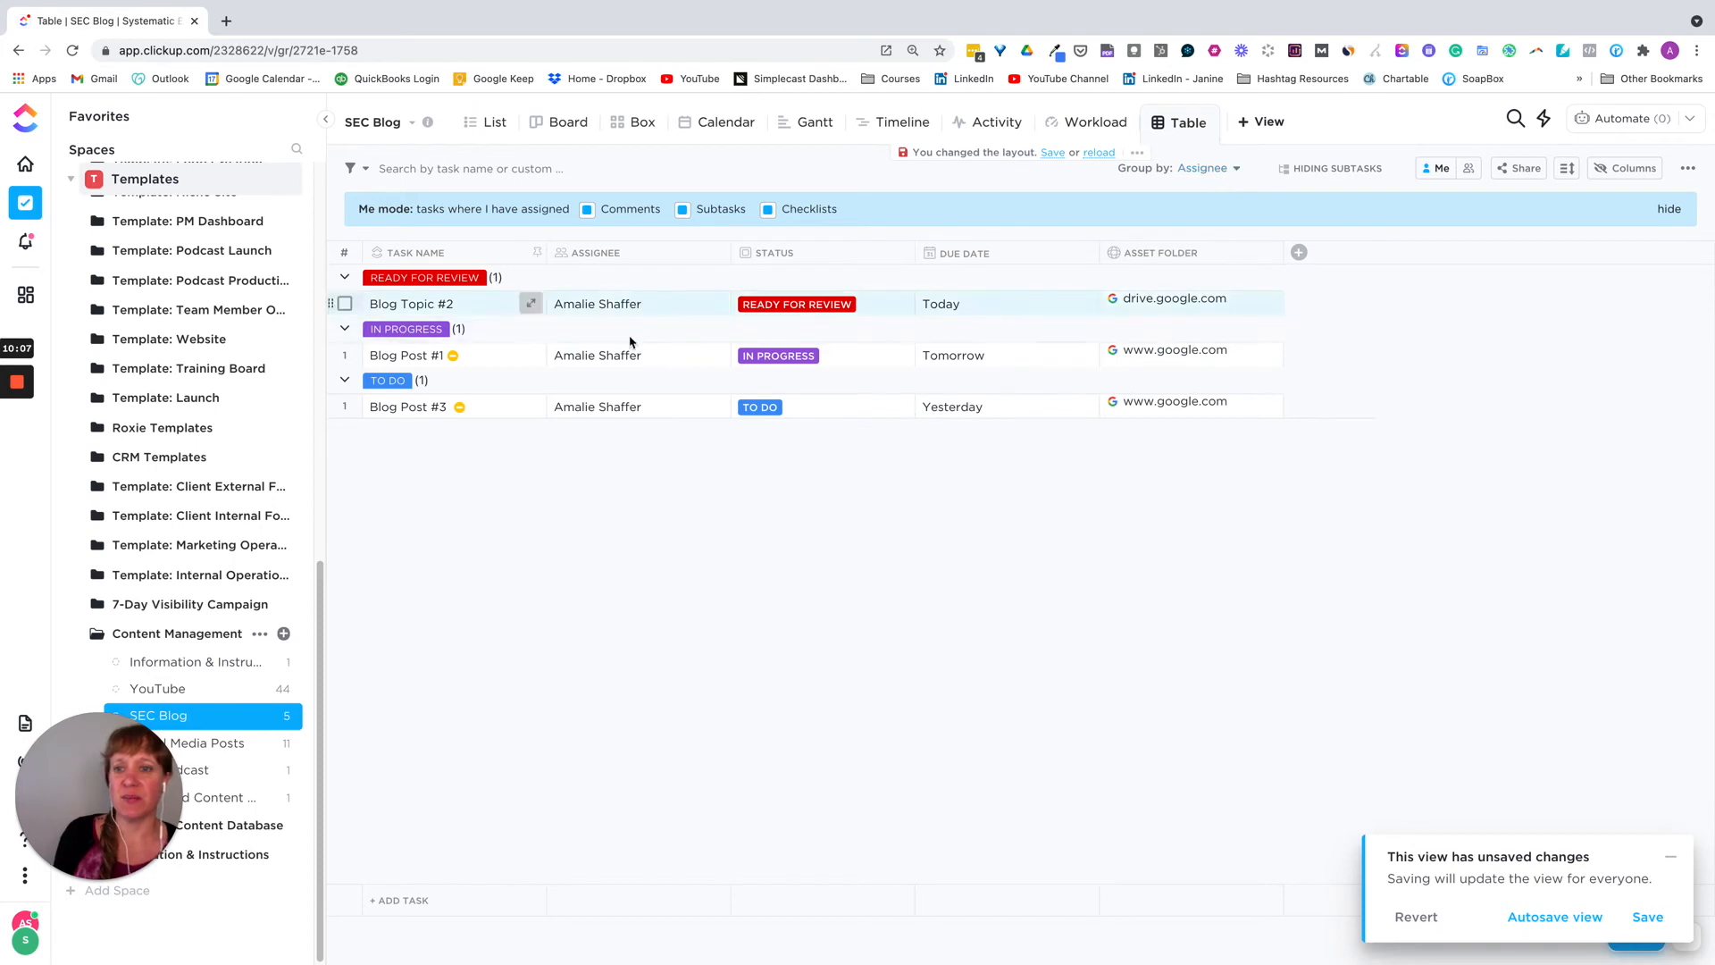
{"action": "left_click", "coordinate": [1238, 170]}
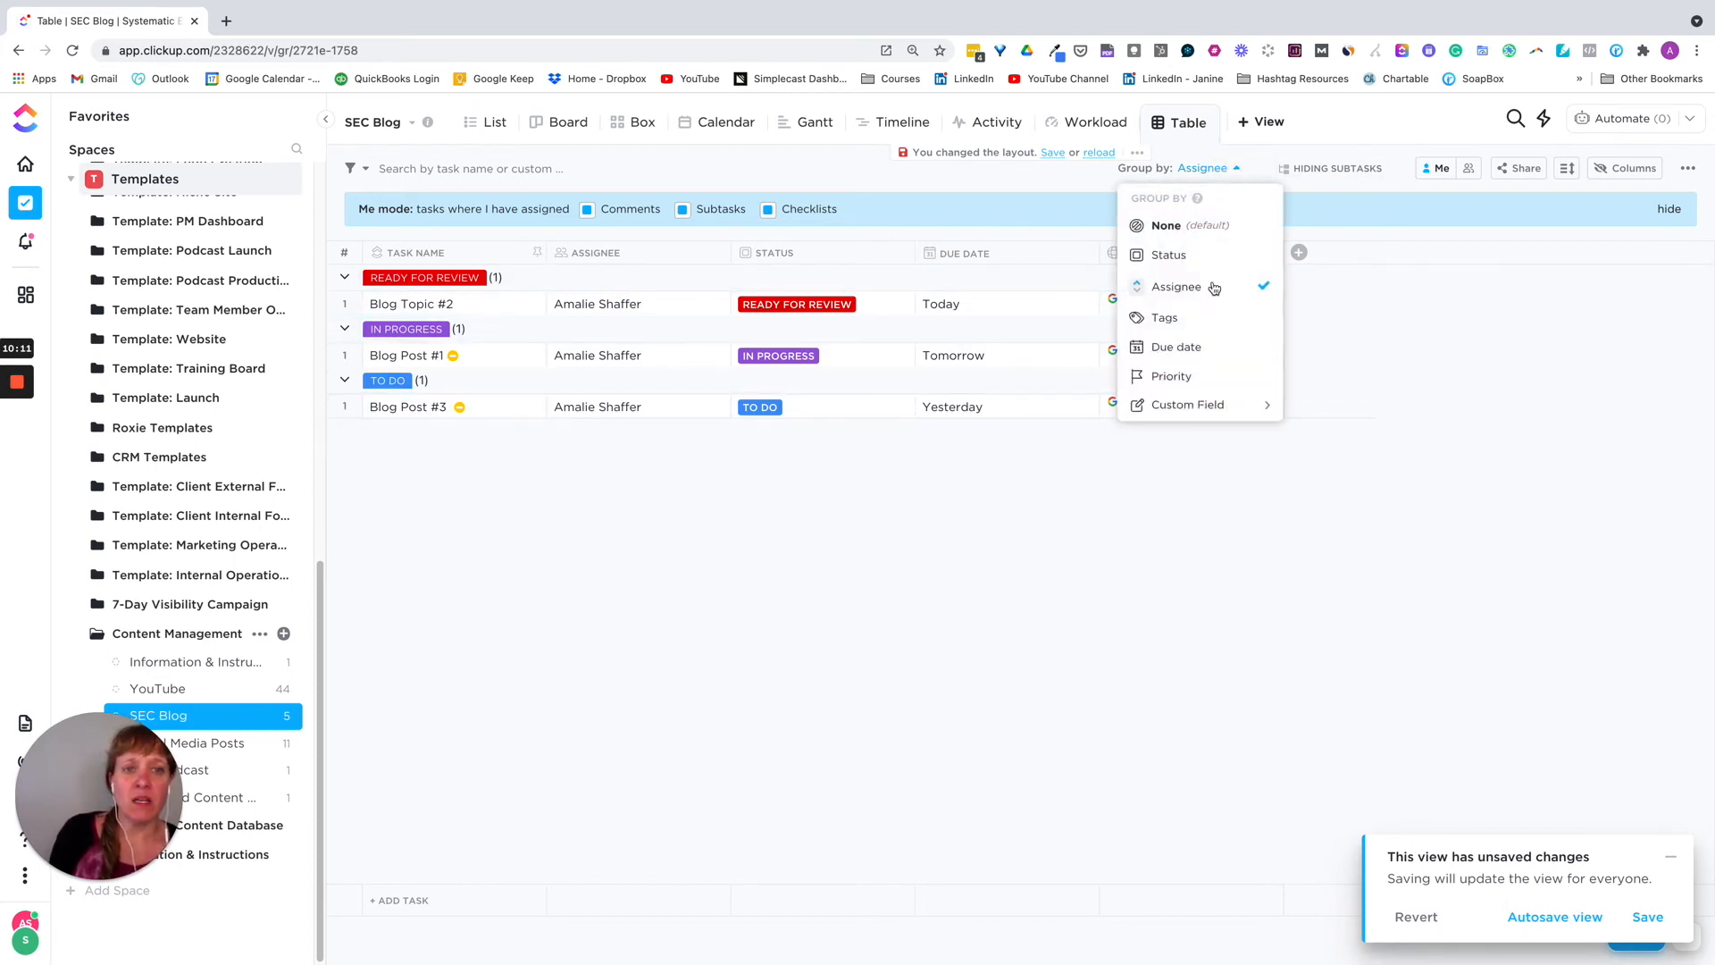
{"action": "left_click", "coordinate": [1188, 351]}
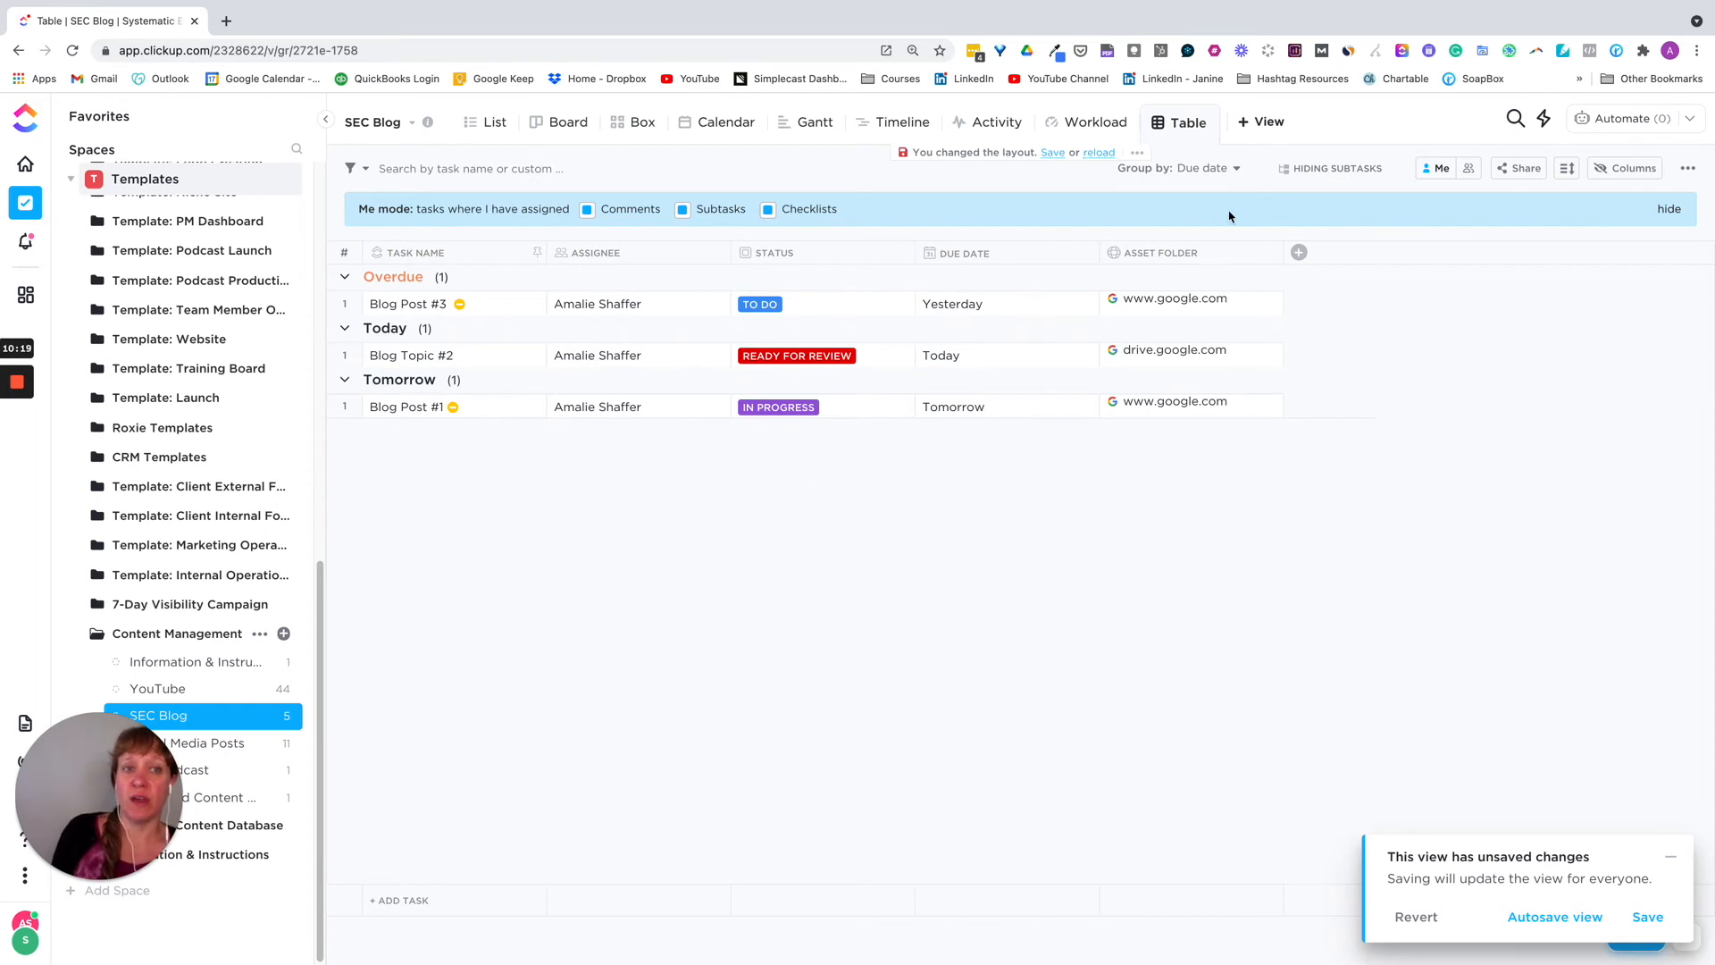
{"action": "left_click", "coordinate": [1320, 170]}
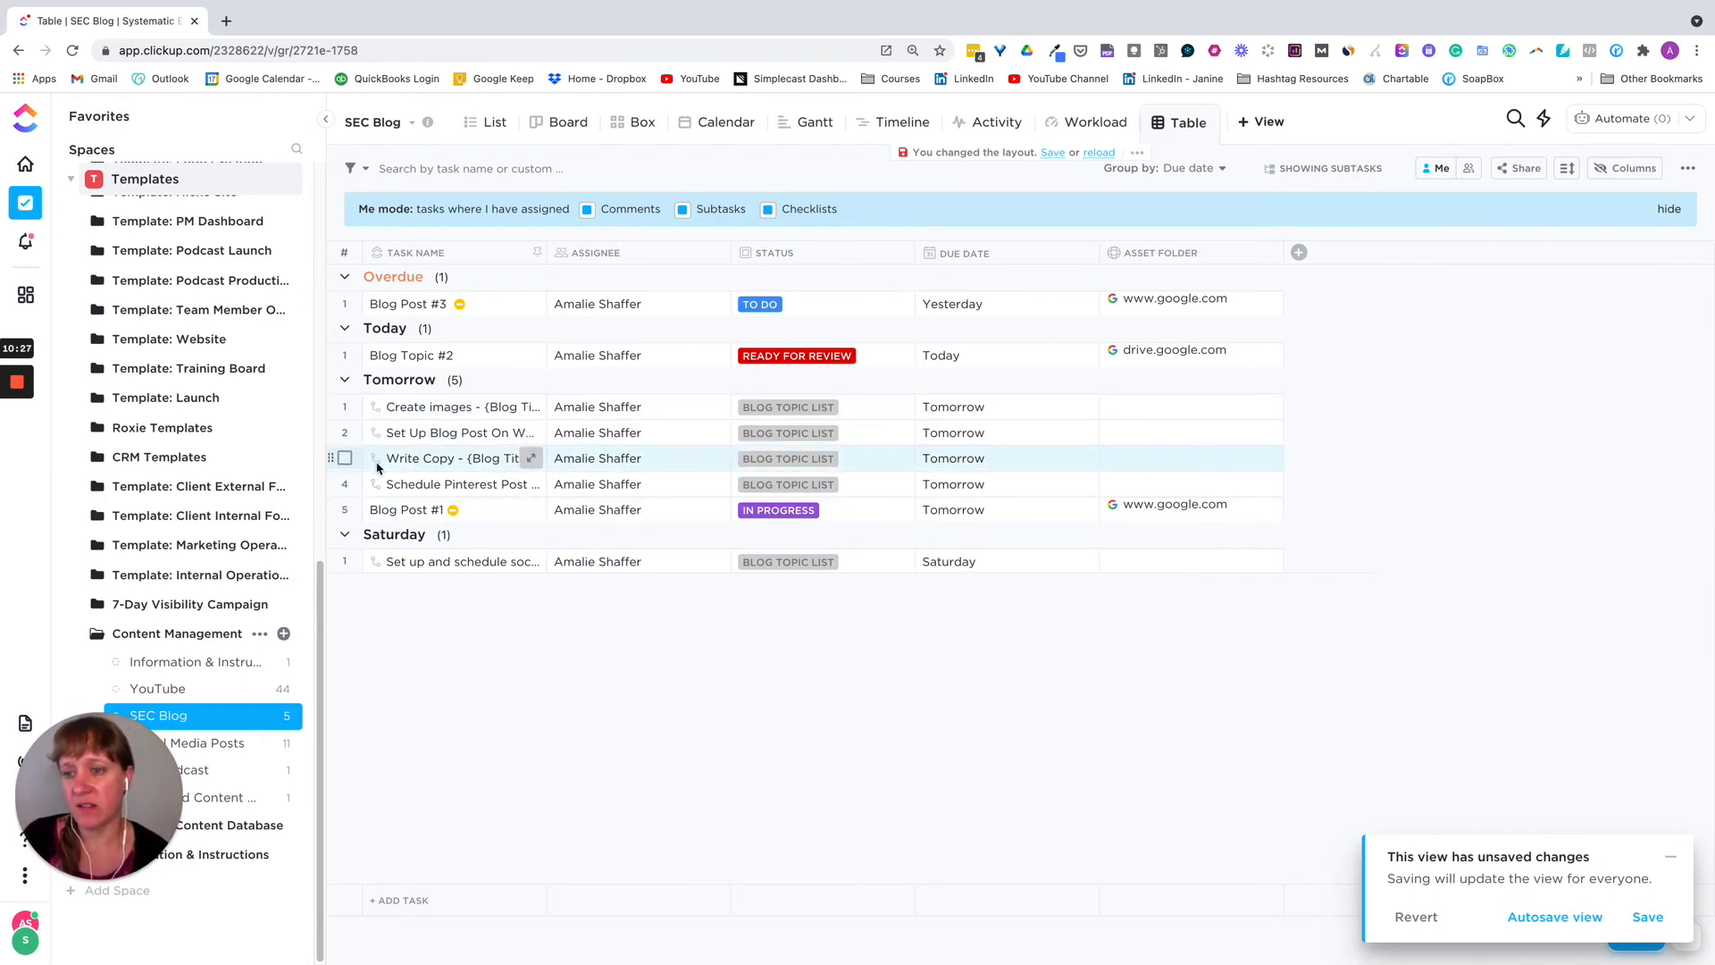
Step: Check which task and page view types can be added, and return to the List view of SEC Blog
{"action": "left_click", "coordinate": [1266, 128]}
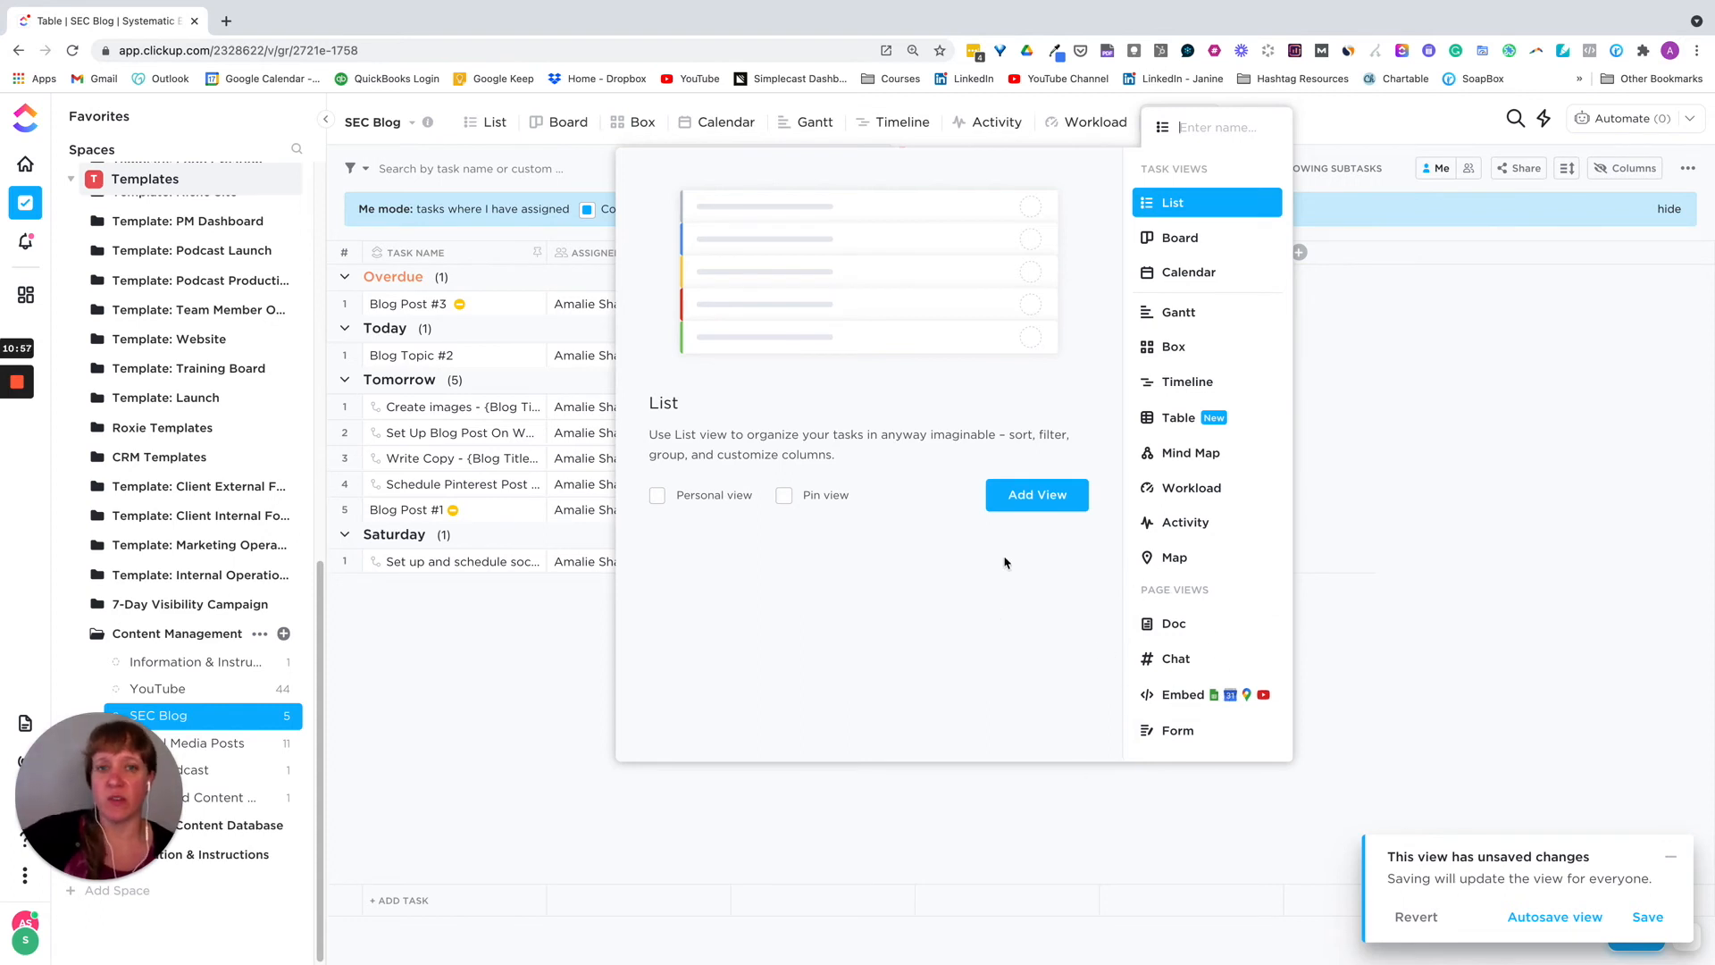
{"action": "left_click", "coordinate": [1548, 426]}
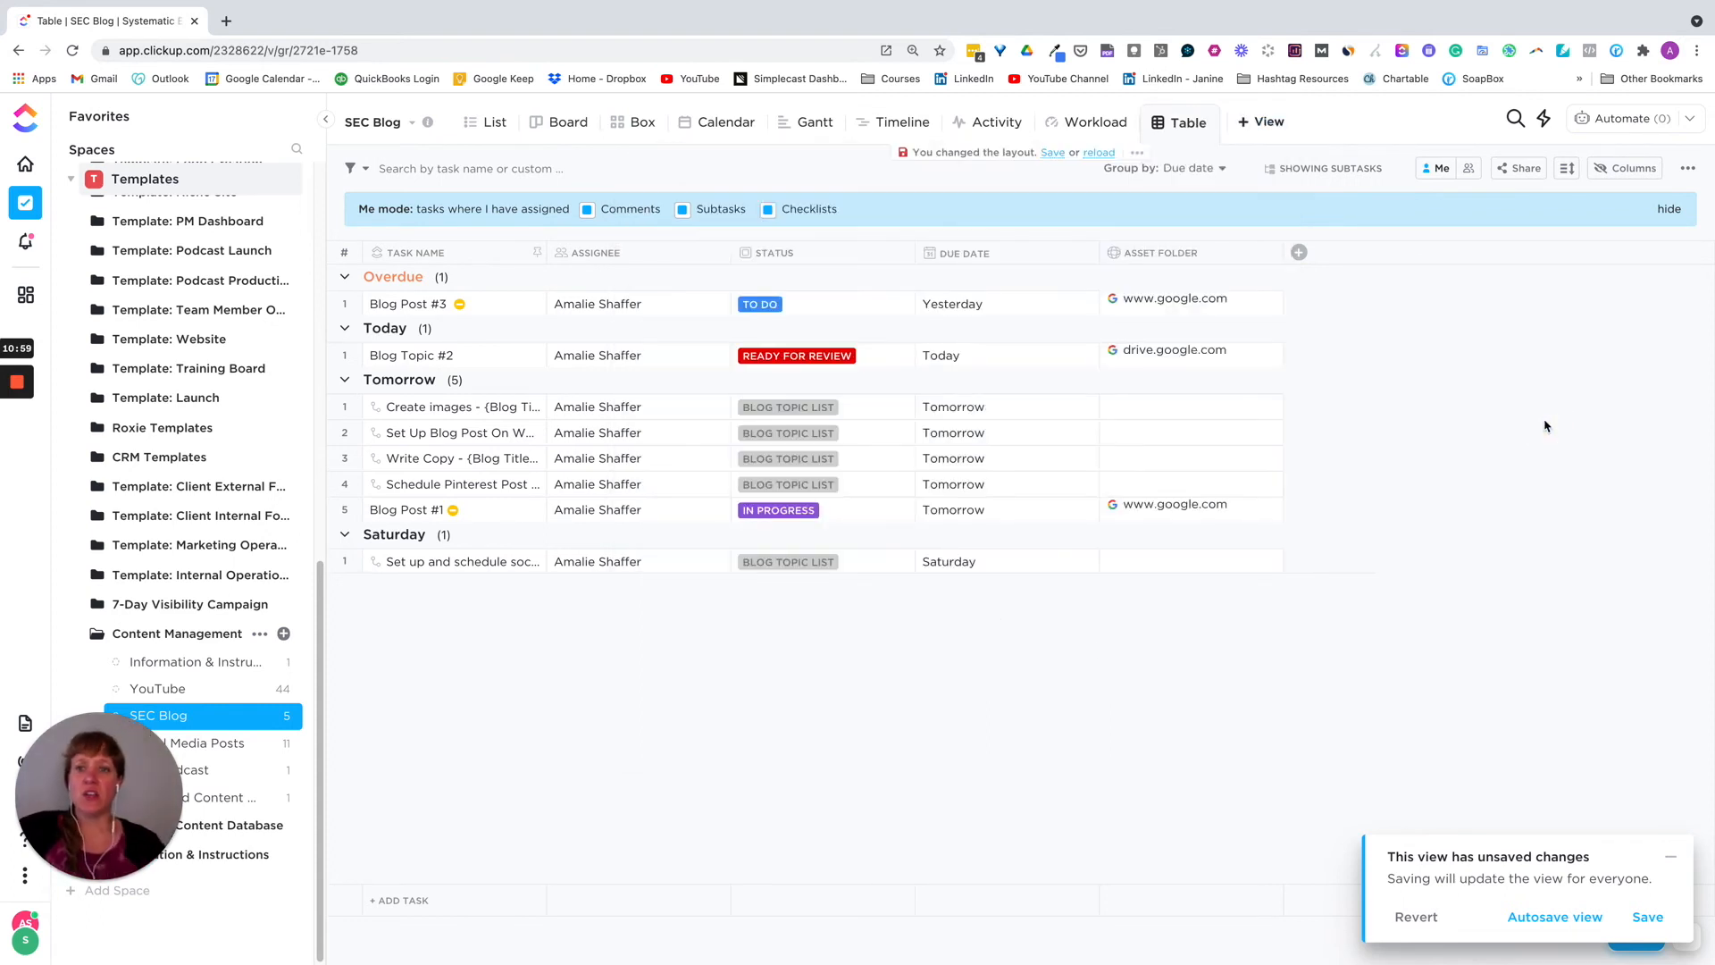
{"action": "left_click", "coordinate": [486, 124]}
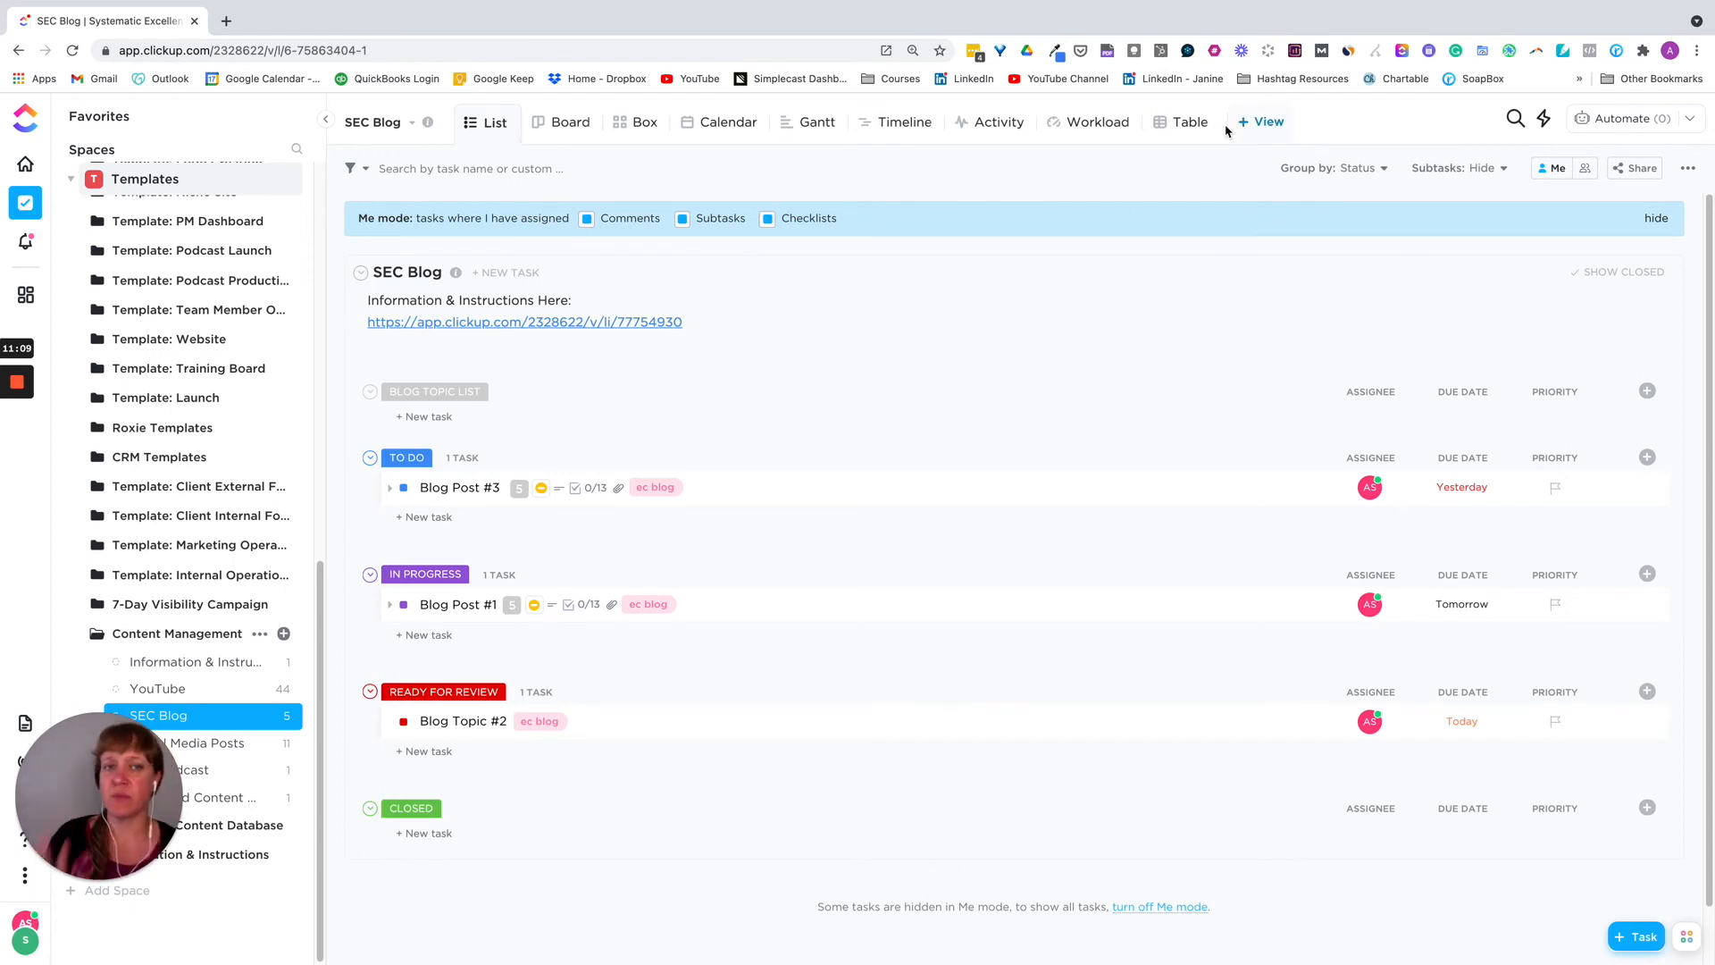
Step: Add a second List view to the SEC Blog list
{"action": "left_click", "coordinate": [1258, 132]}
{"action": "left_click", "coordinate": [1193, 211]}
{"action": "left_click", "coordinate": [1034, 503]}
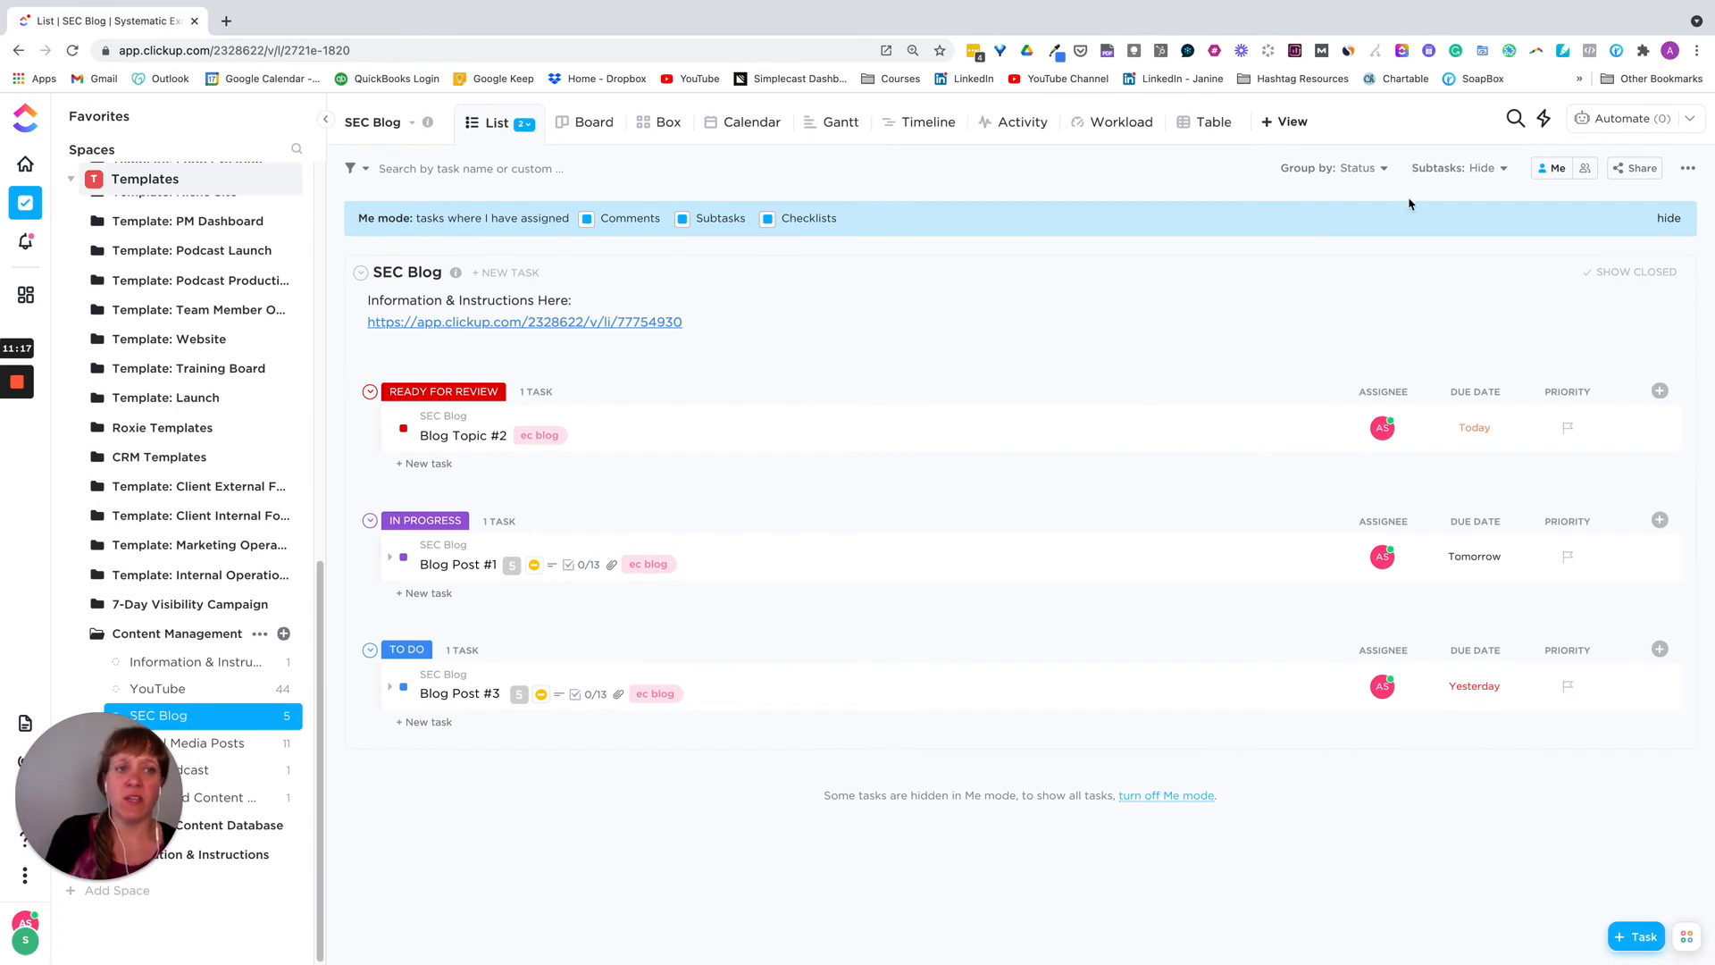
Step: Try grouping the tasks in the added List view by Assignee and by Due date
{"action": "left_click", "coordinate": [1379, 170]}
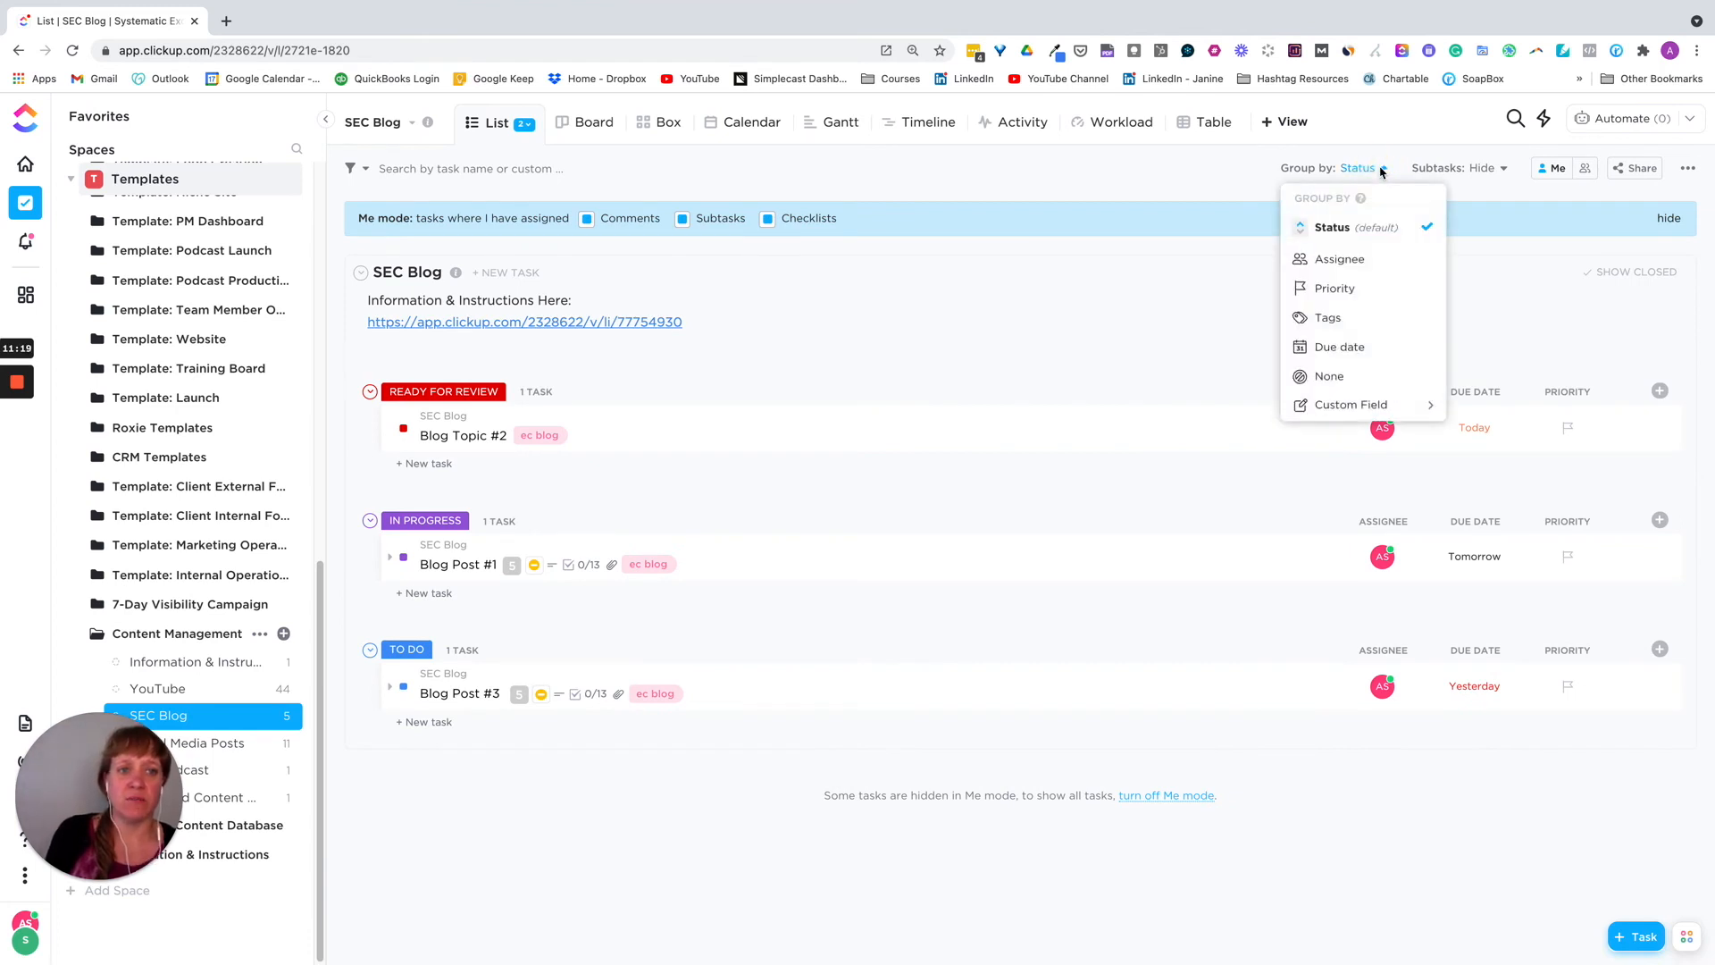
{"action": "left_click", "coordinate": [1335, 266]}
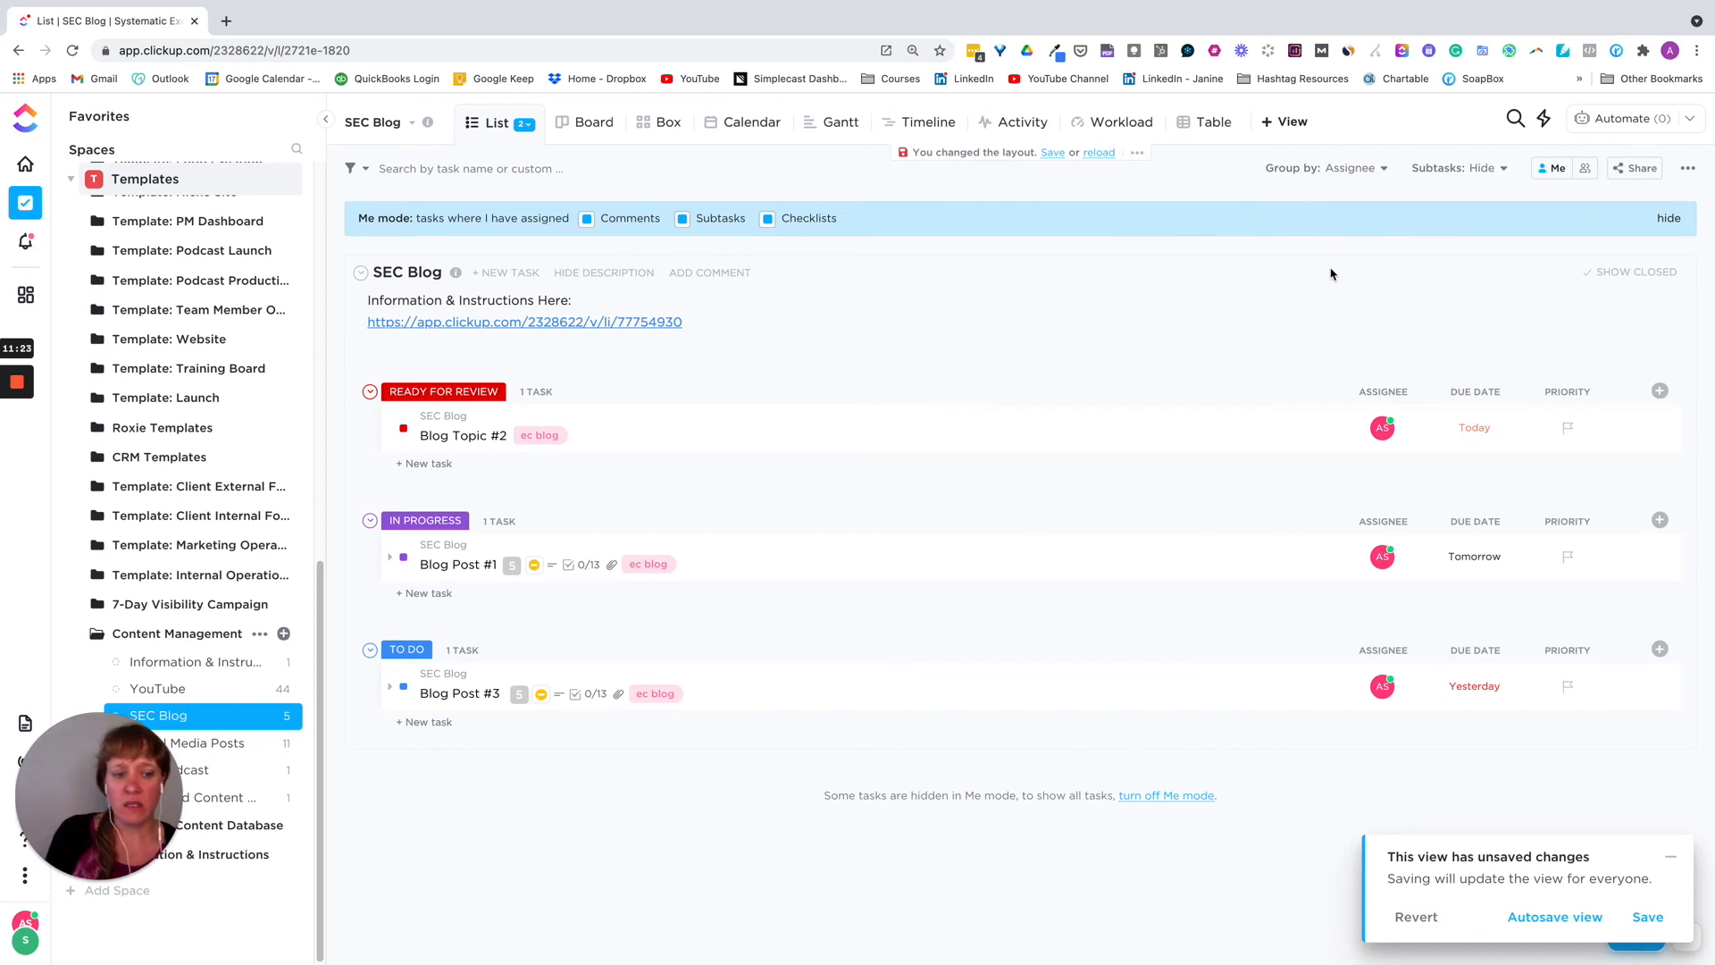
{"action": "left_click", "coordinate": [1387, 170]}
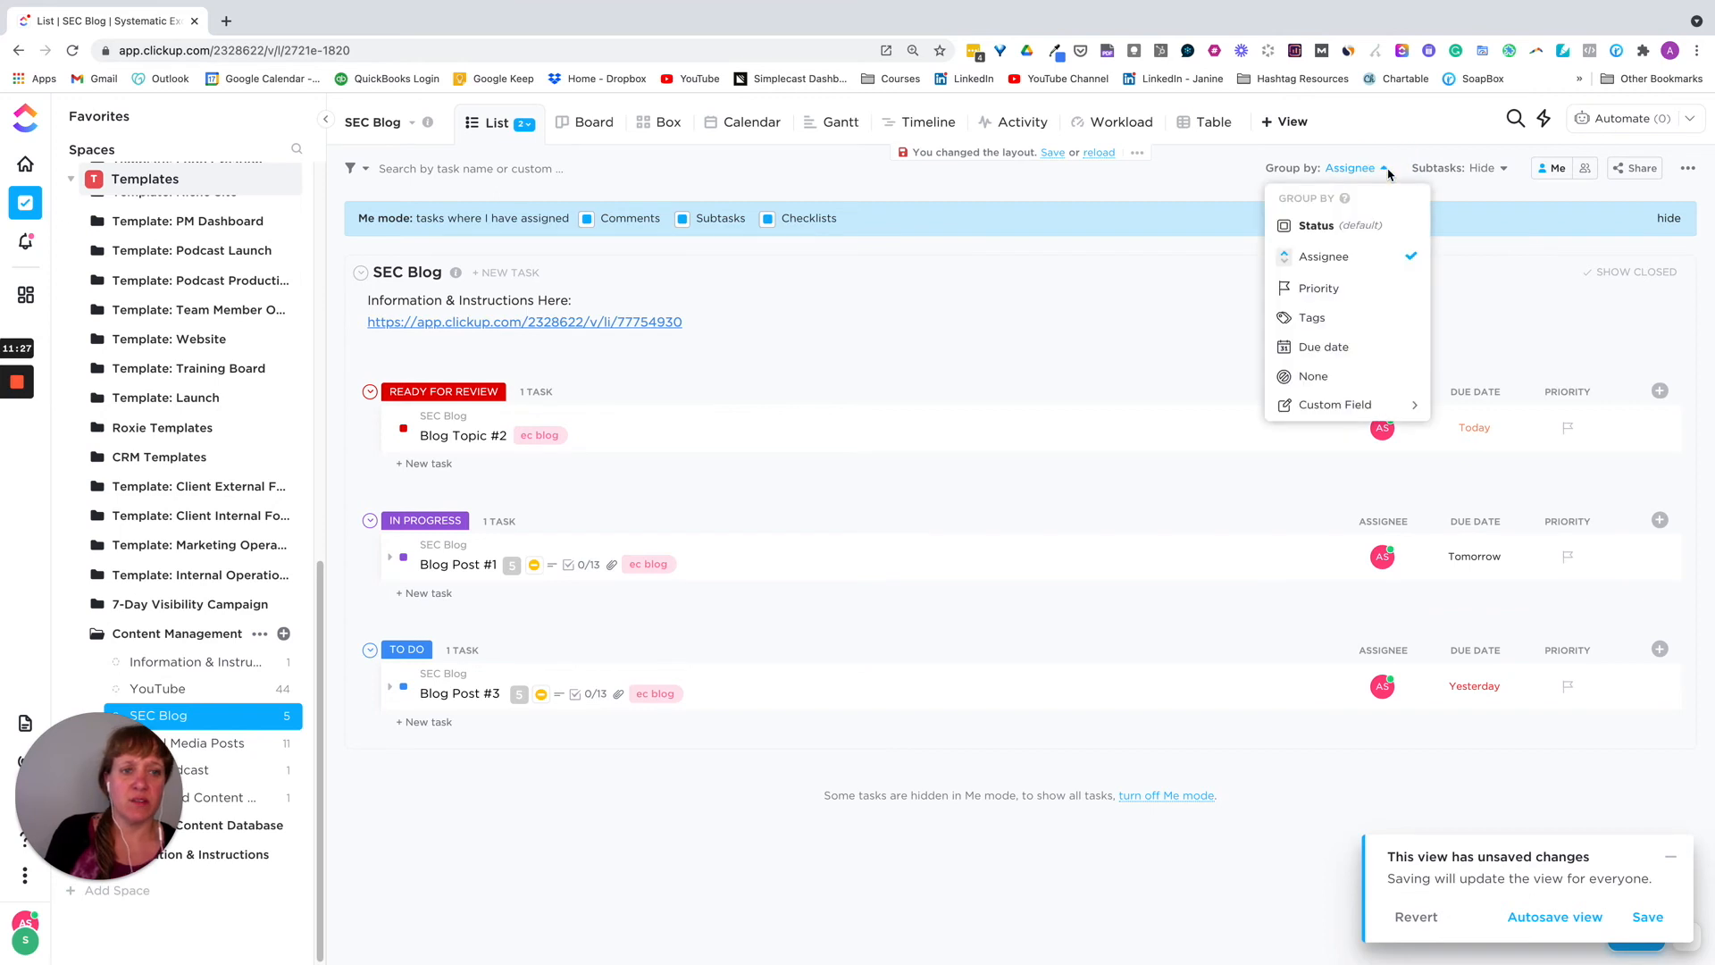
{"action": "left_click", "coordinate": [1340, 350]}
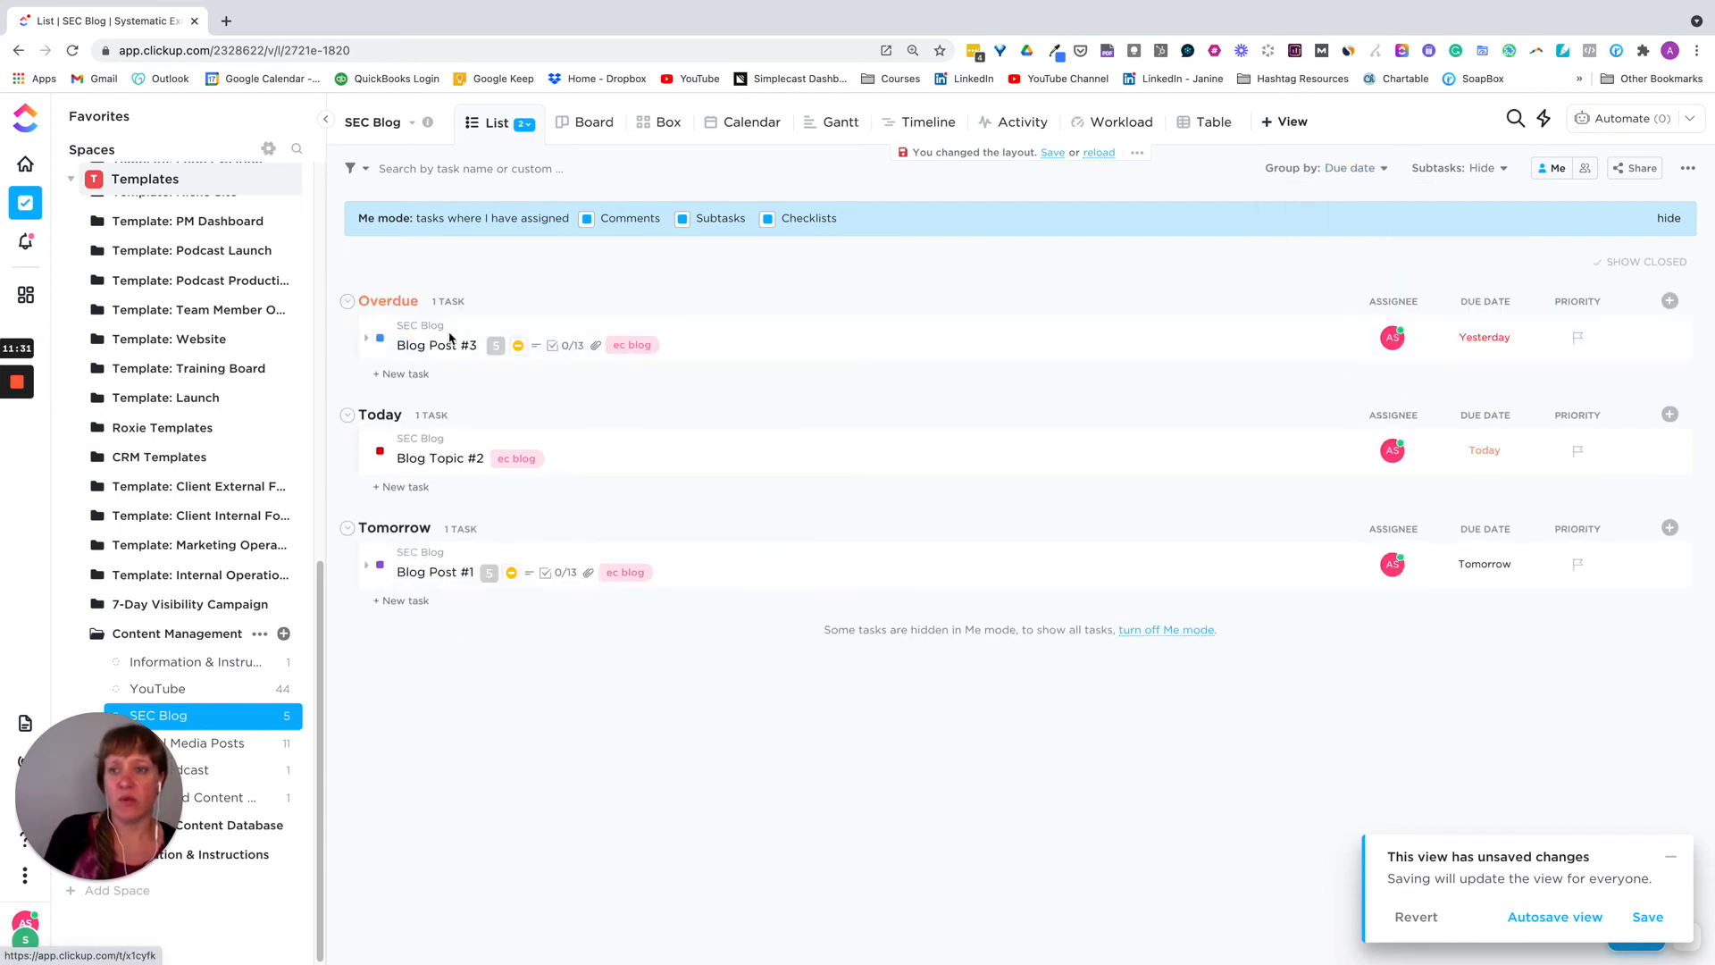
Step: Switch from the added List view to the required List view to compare their layouts
{"action": "left_click", "coordinate": [527, 125]}
{"action": "left_click", "coordinate": [518, 227]}
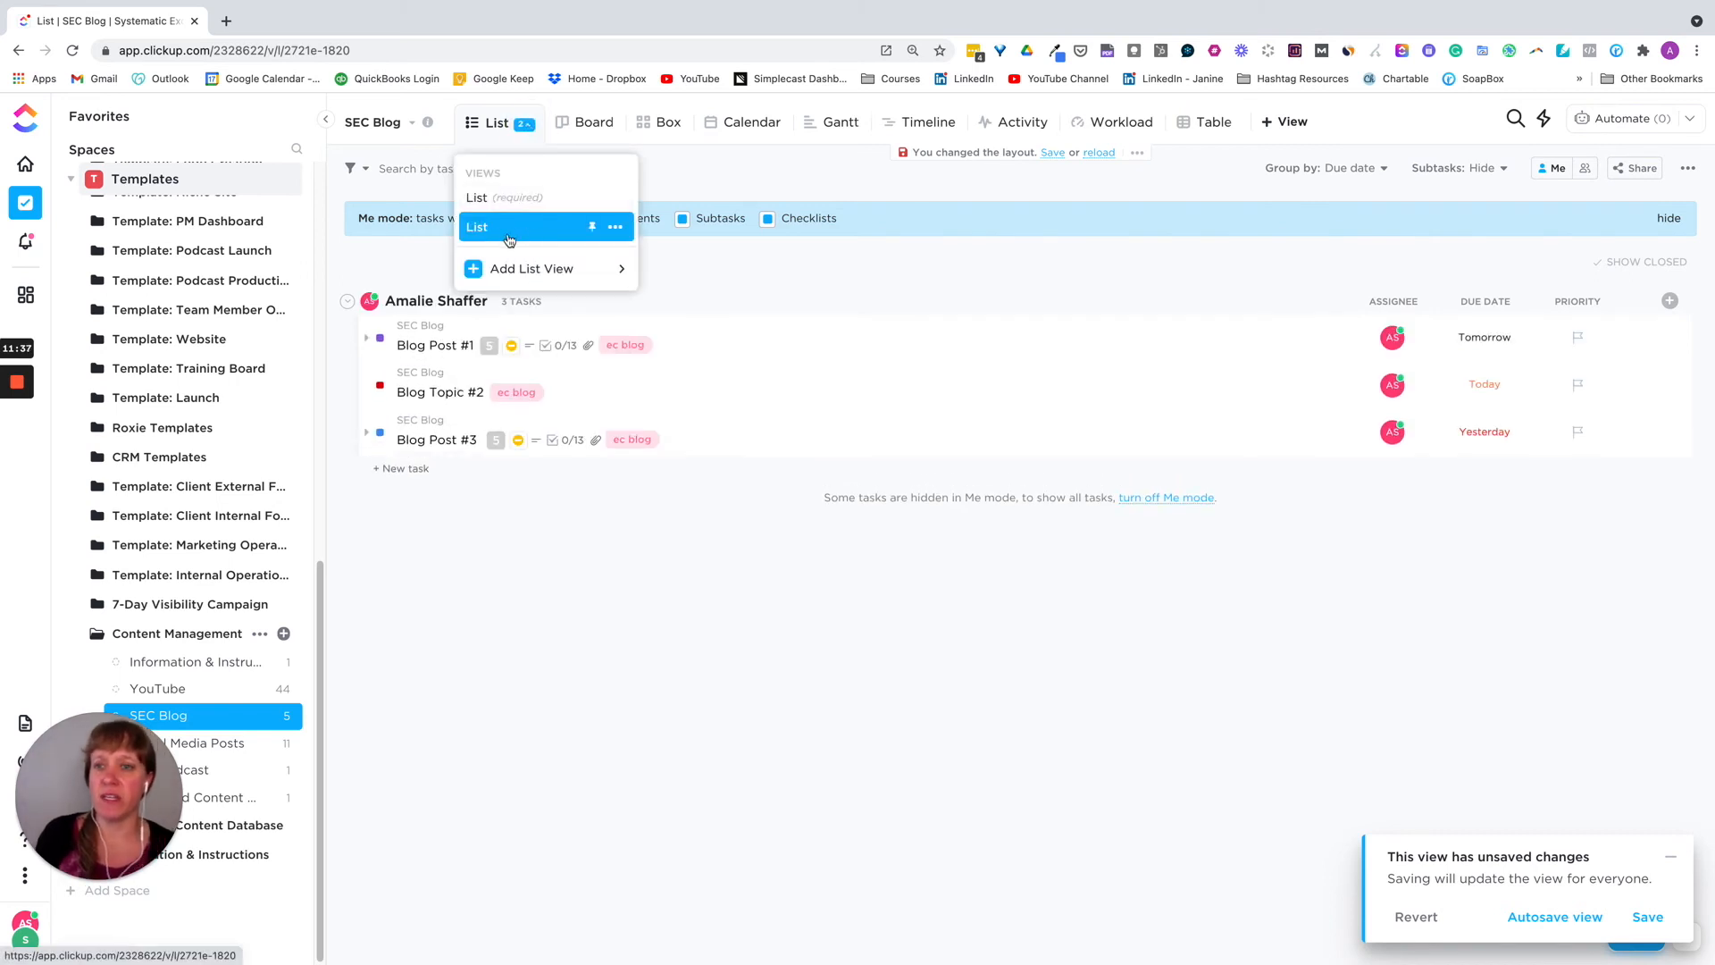
{"action": "left_click", "coordinate": [511, 197]}
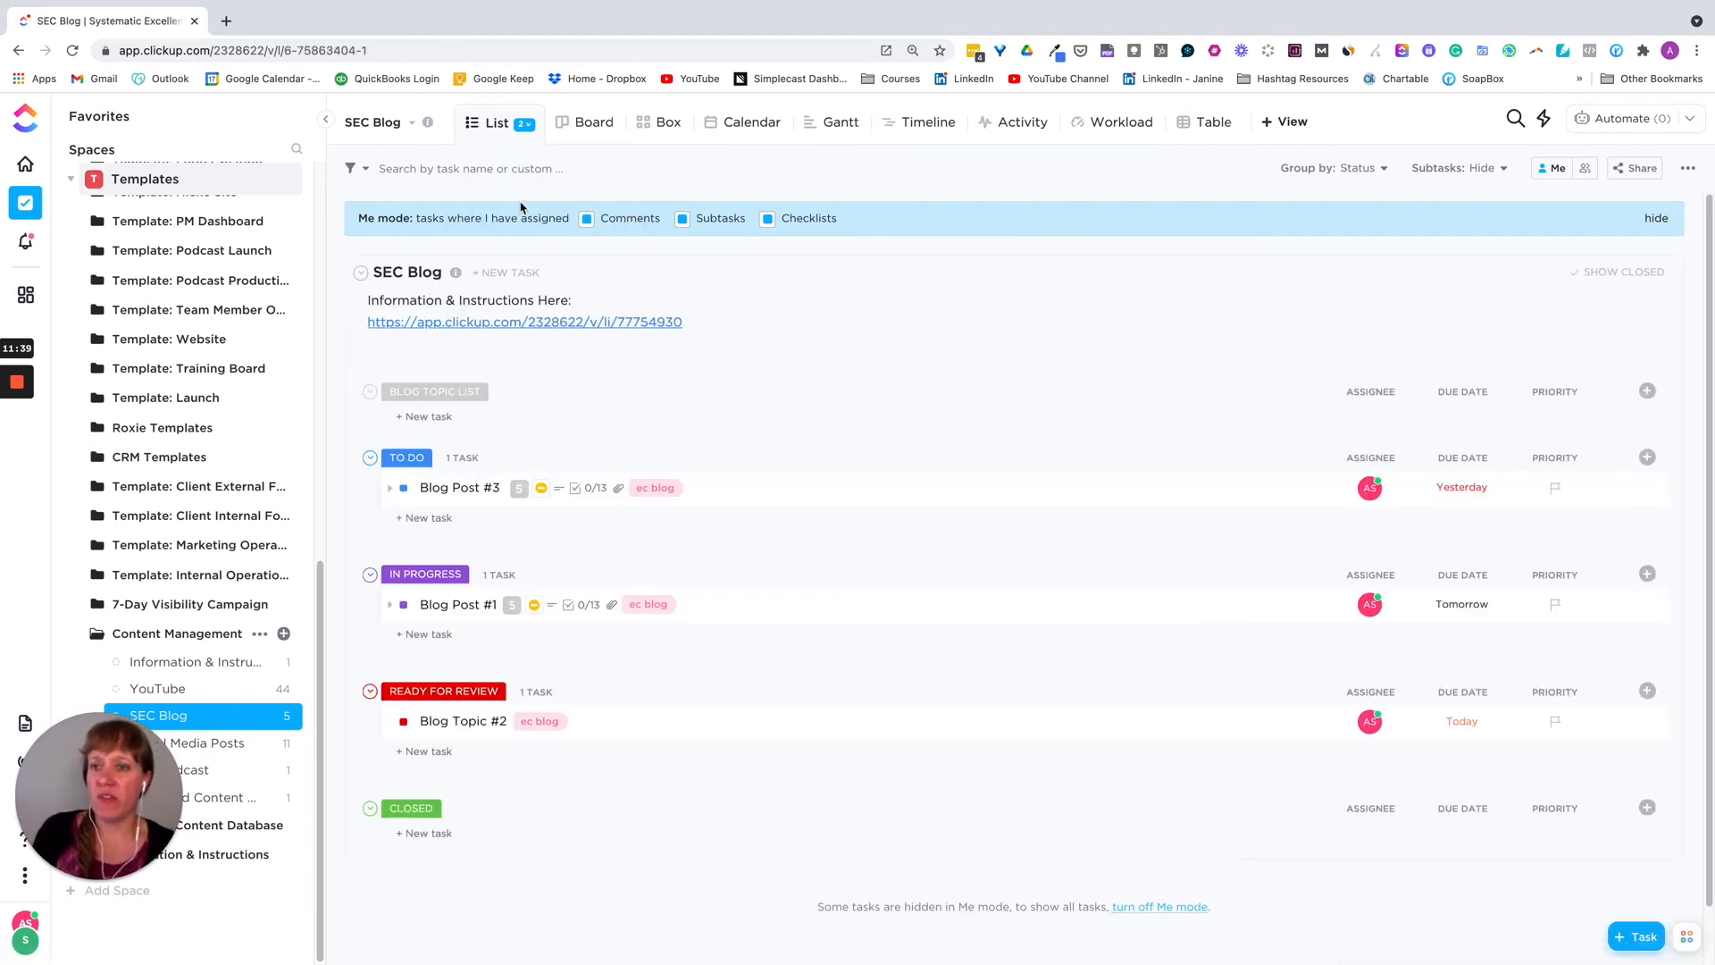
Step: Rename the second List view as Task View
{"action": "left_click", "coordinate": [523, 130]}
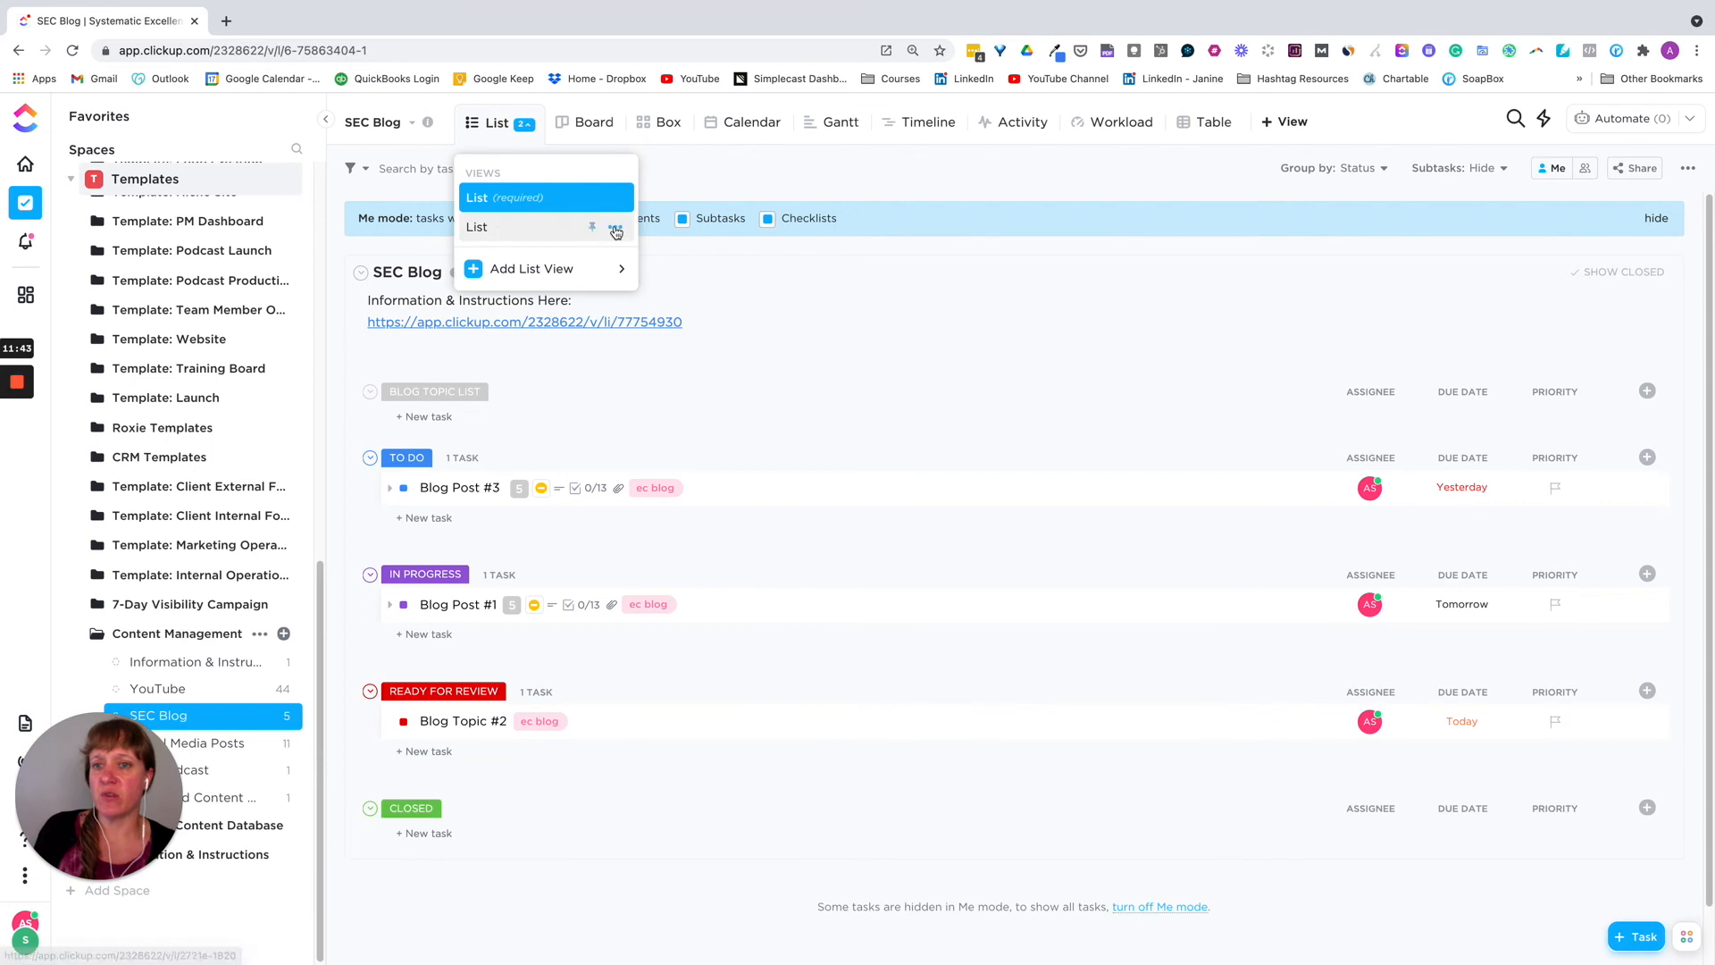
{"action": "left_click", "coordinate": [615, 230]}
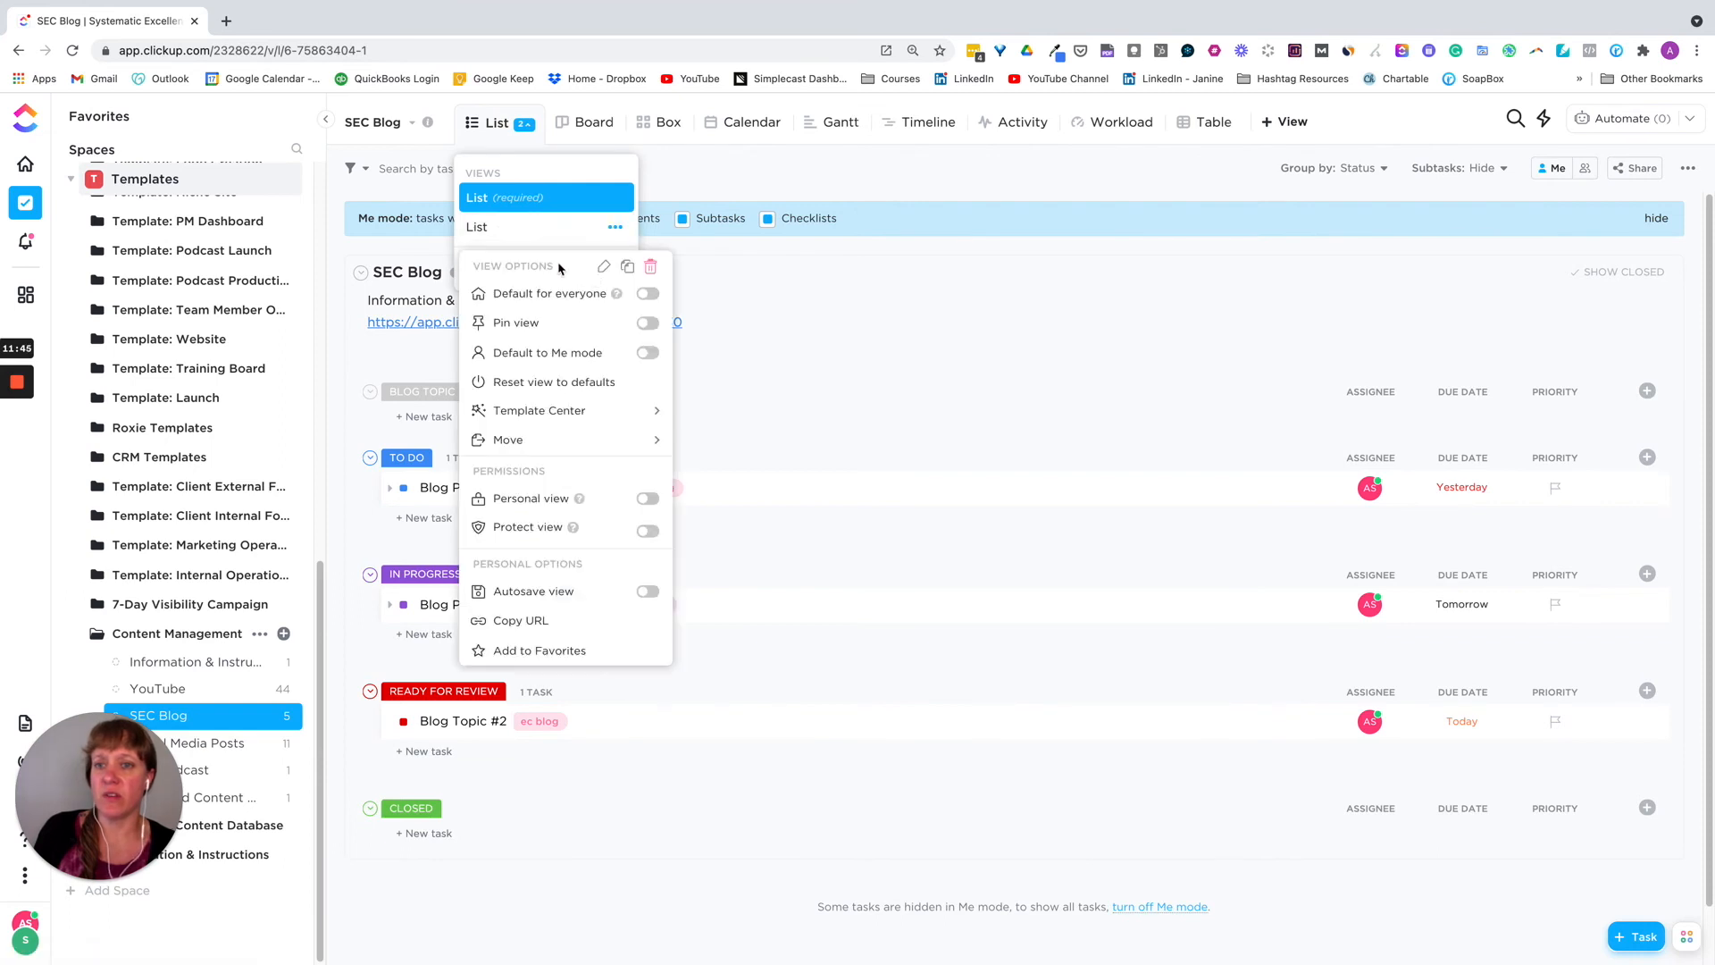
{"action": "left_click", "coordinate": [604, 266]}
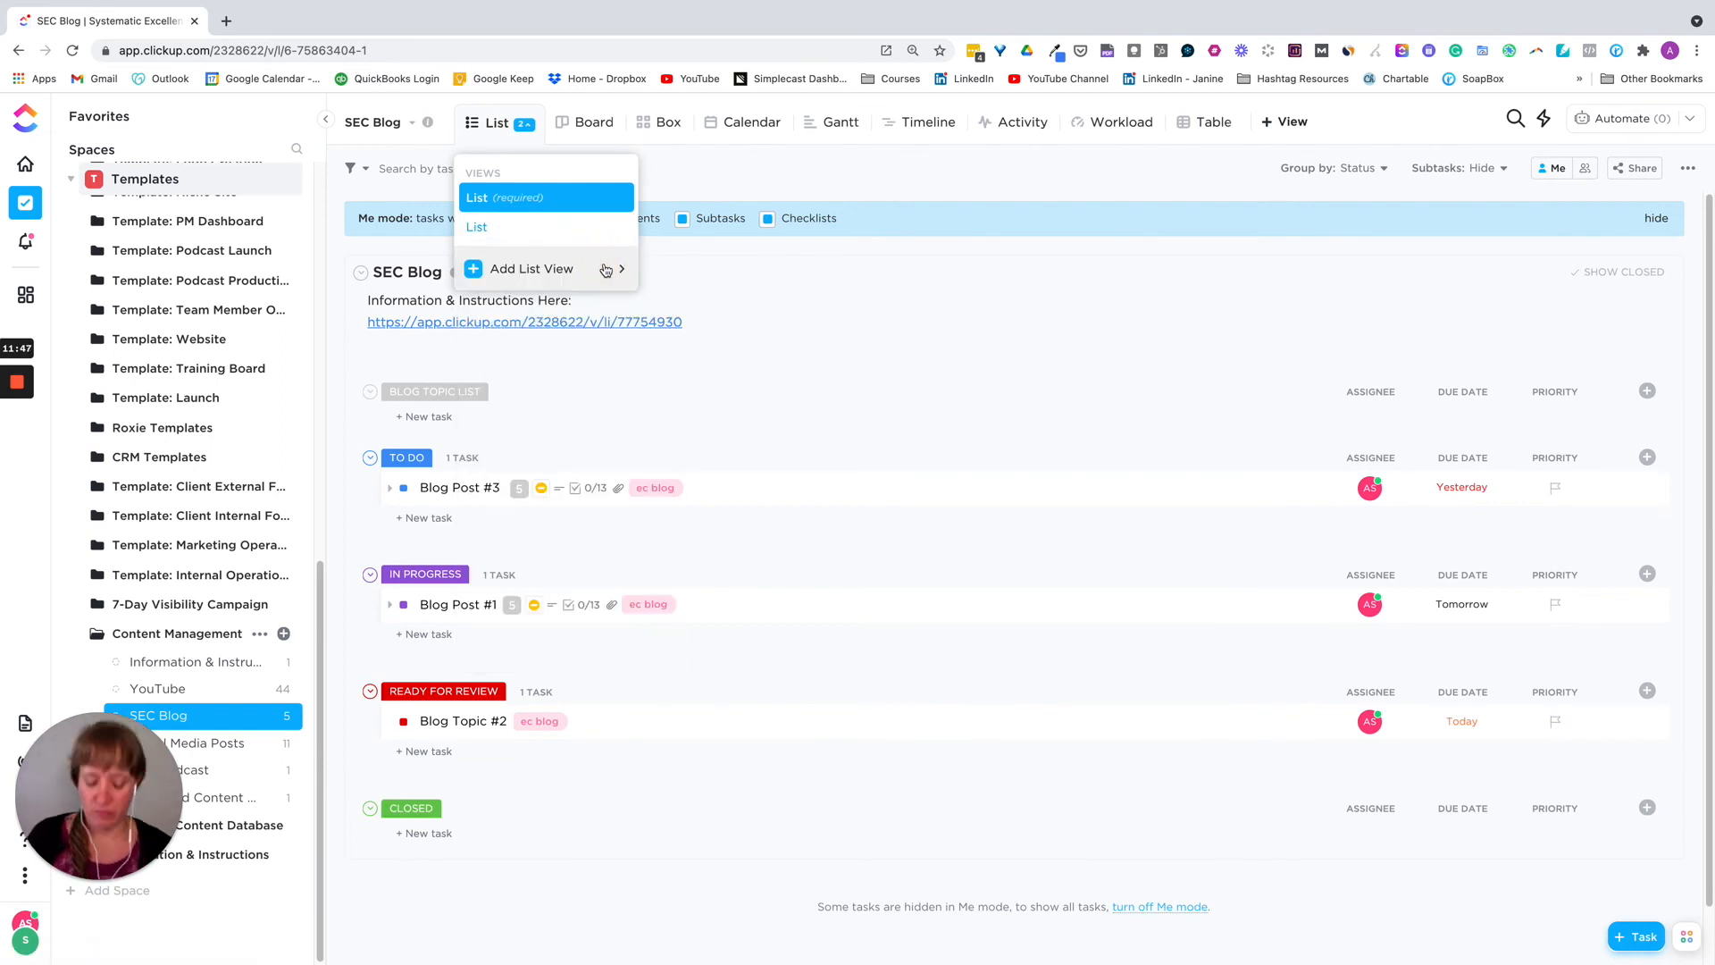
{"action": "key", "text": "ctrl+a"}
{"action": "type", "text": "P"}
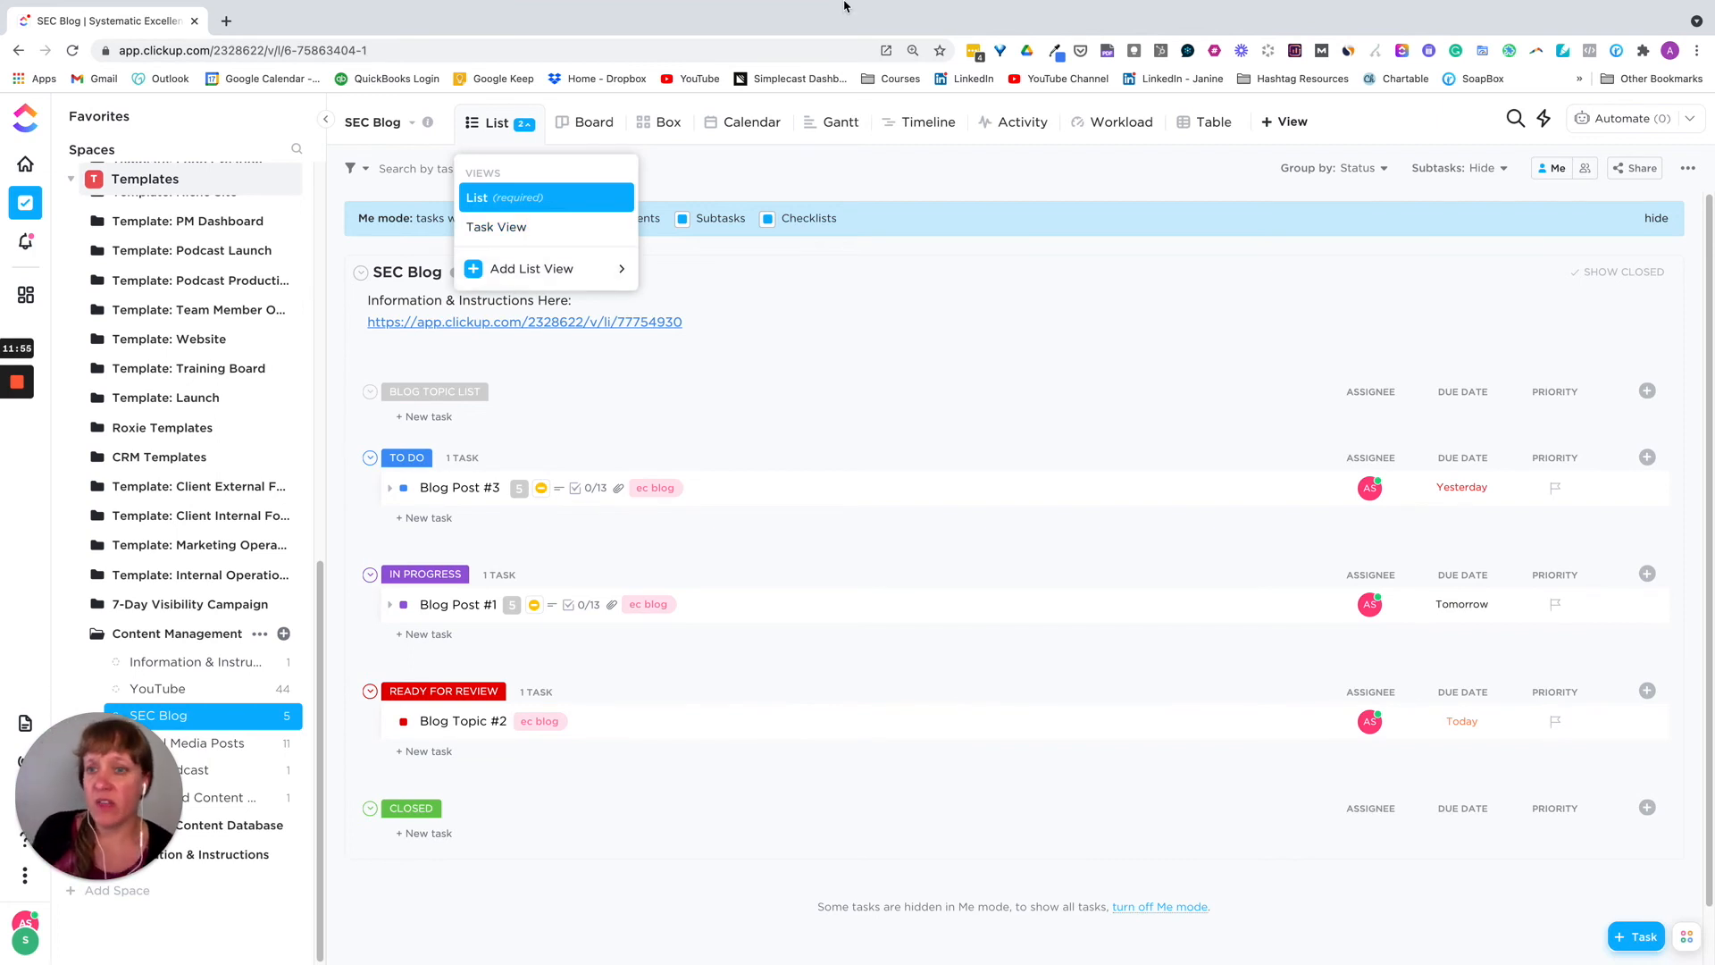
Step: Open Task View and group its tasks by Assignee, and finally by Due date
{"action": "left_click", "coordinate": [527, 231]}
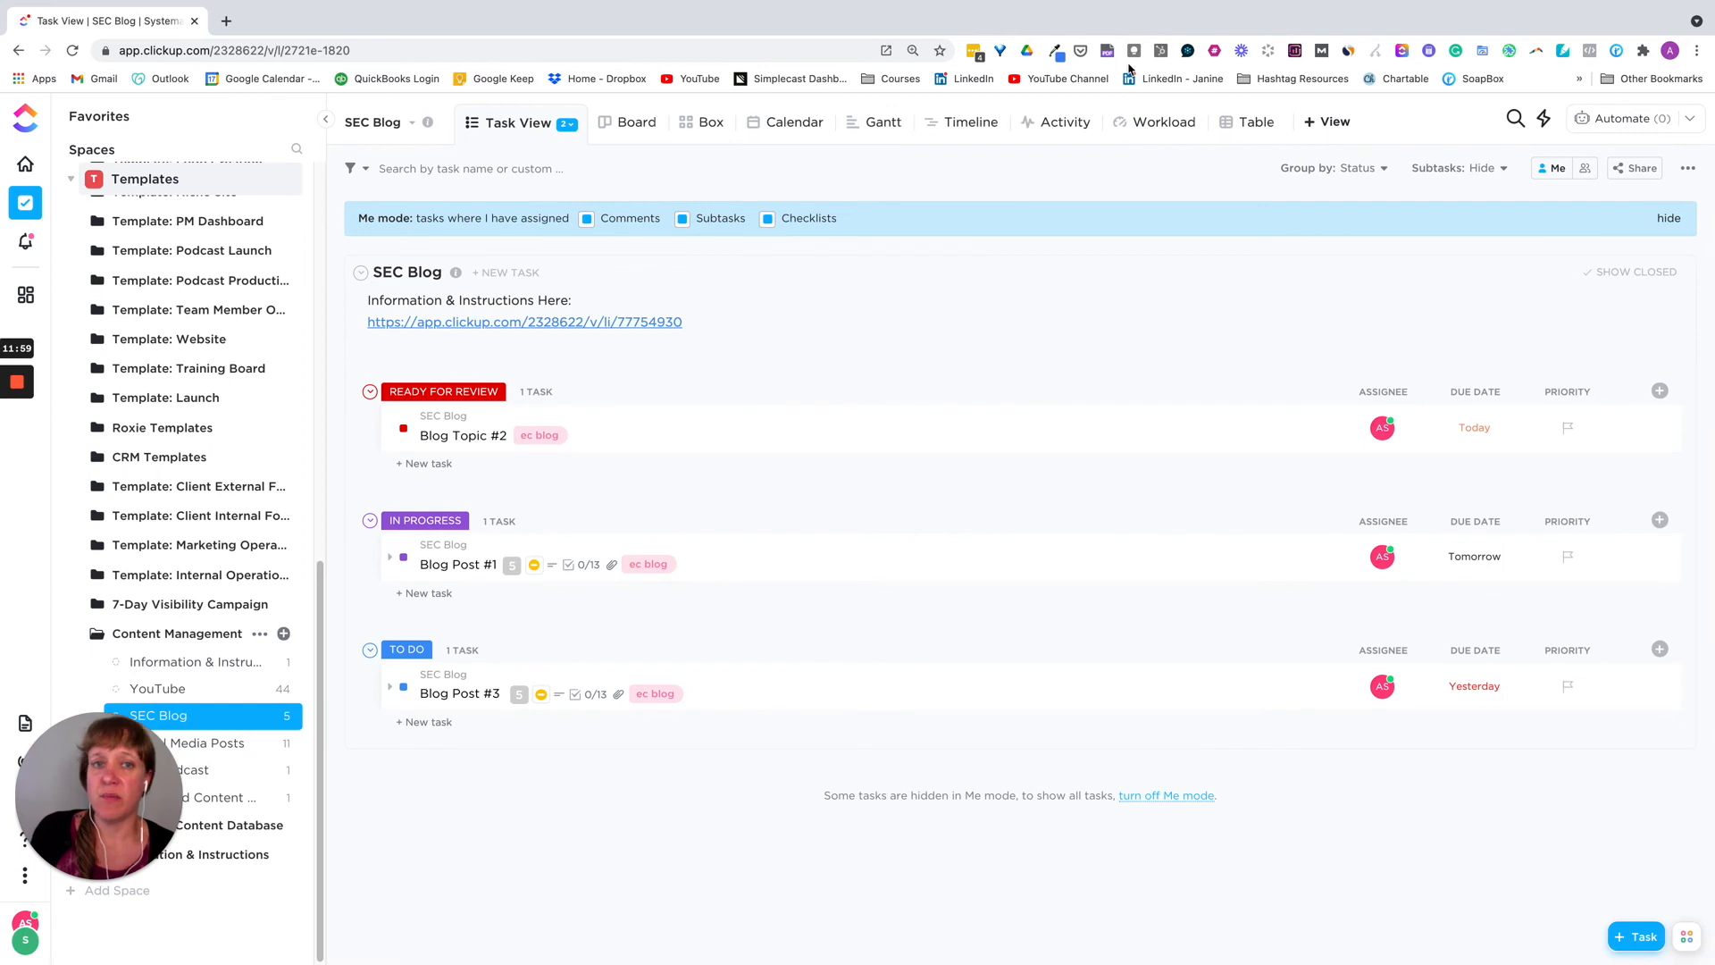
{"action": "left_click", "coordinate": [1384, 169]}
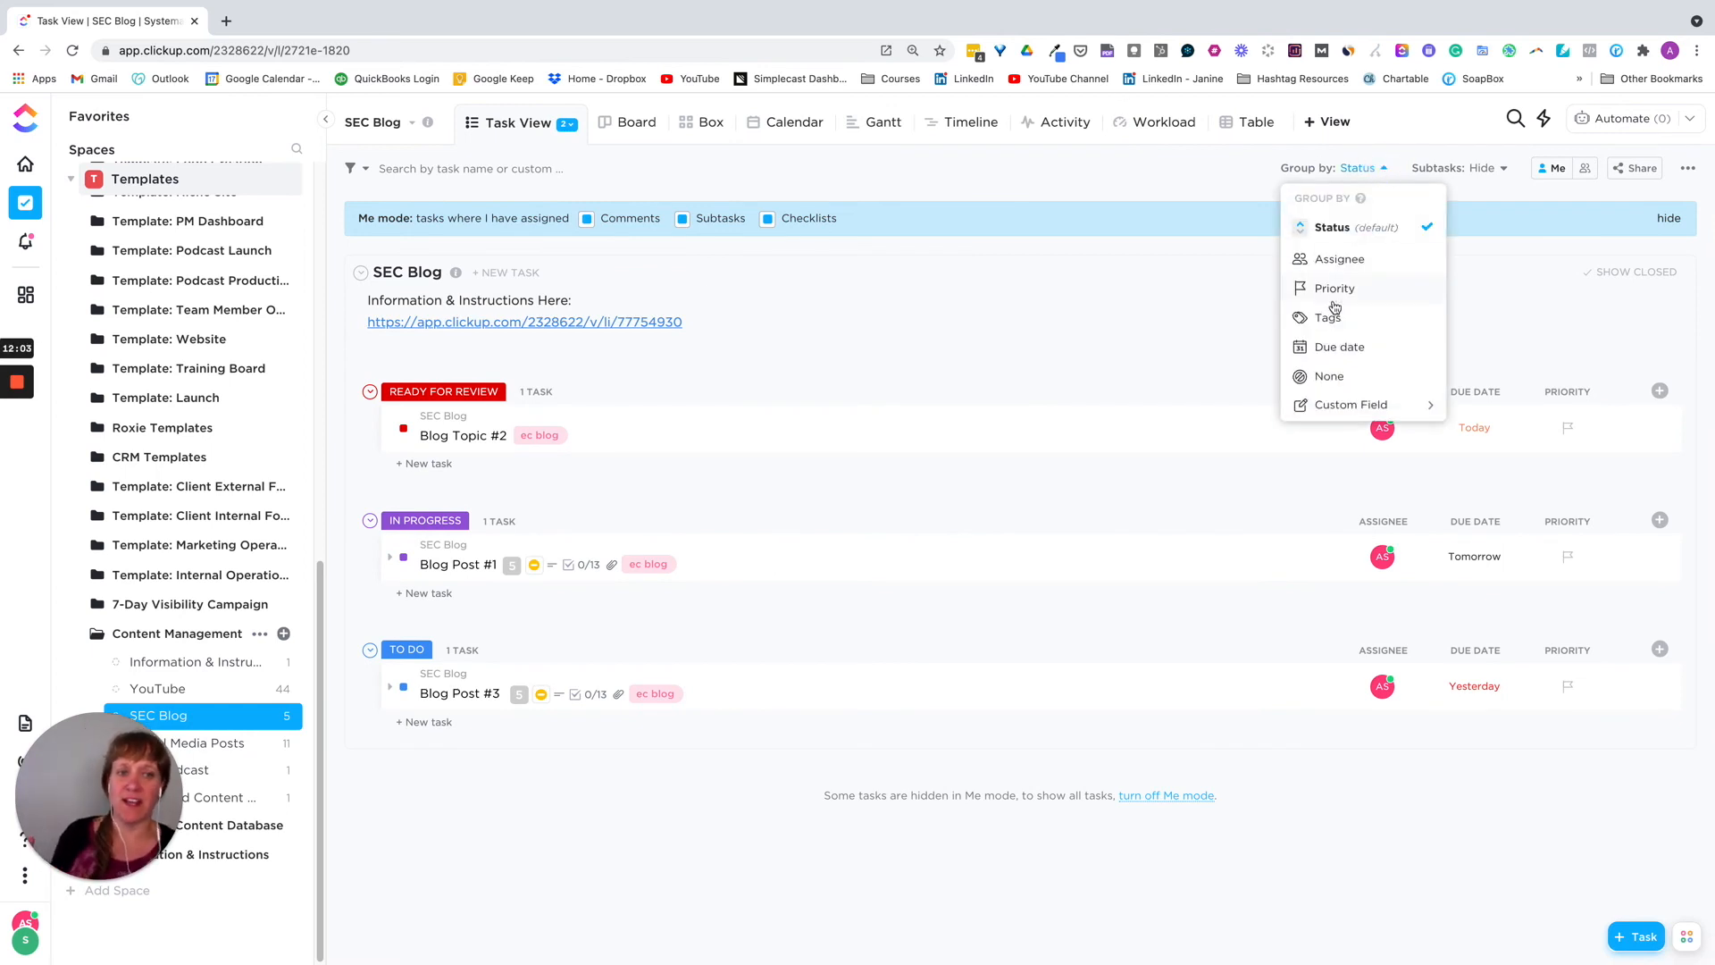
{"action": "left_click", "coordinate": [1342, 268]}
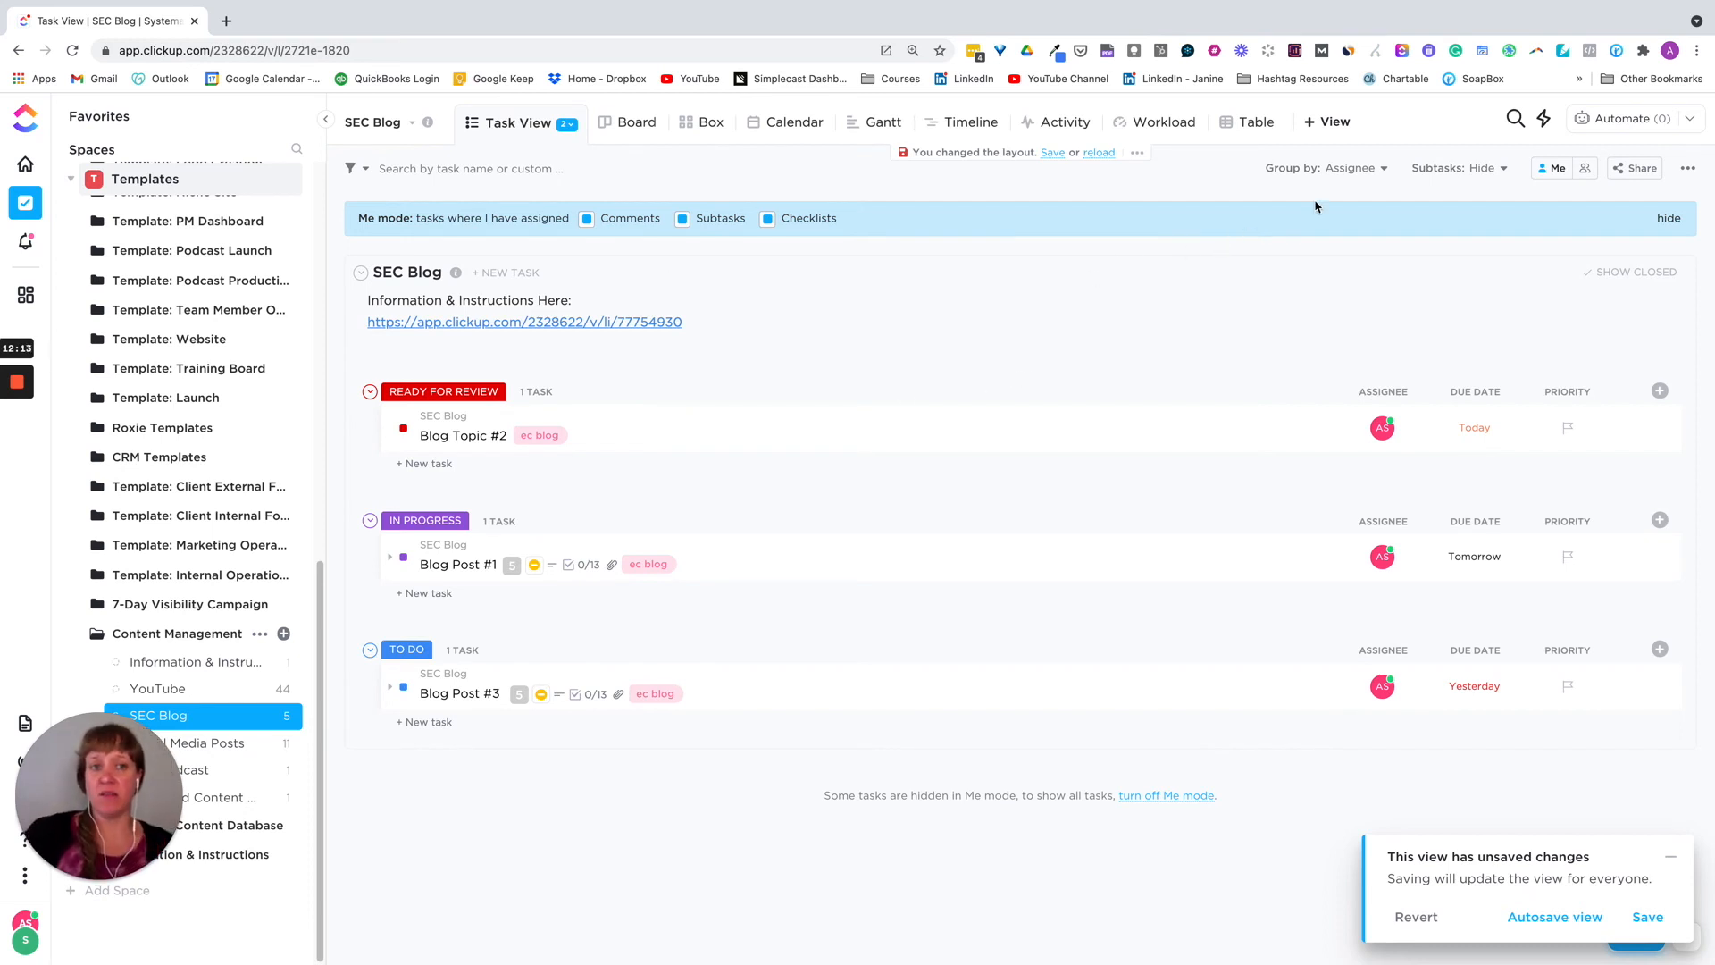
{"action": "left_click", "coordinate": [1385, 171]}
{"action": "left_click", "coordinate": [1322, 349]}
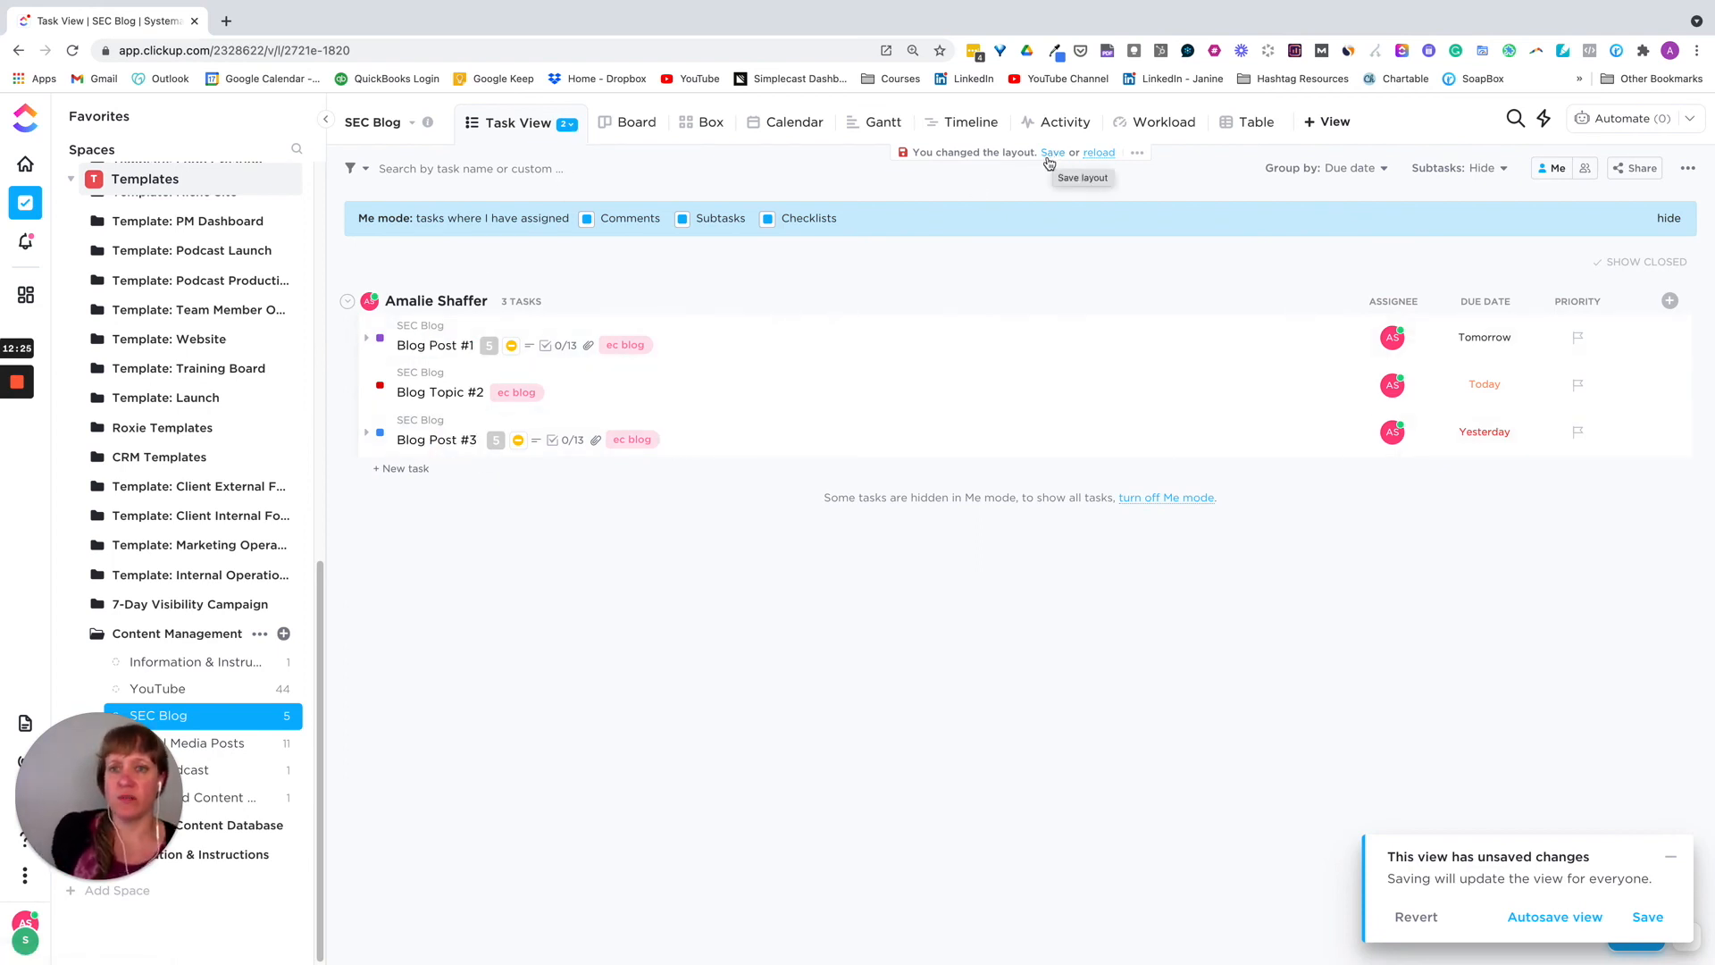
Step: Return to the required List view, and open the whole Content Management folder with its lists expanded
{"action": "left_click", "coordinate": [572, 126]}
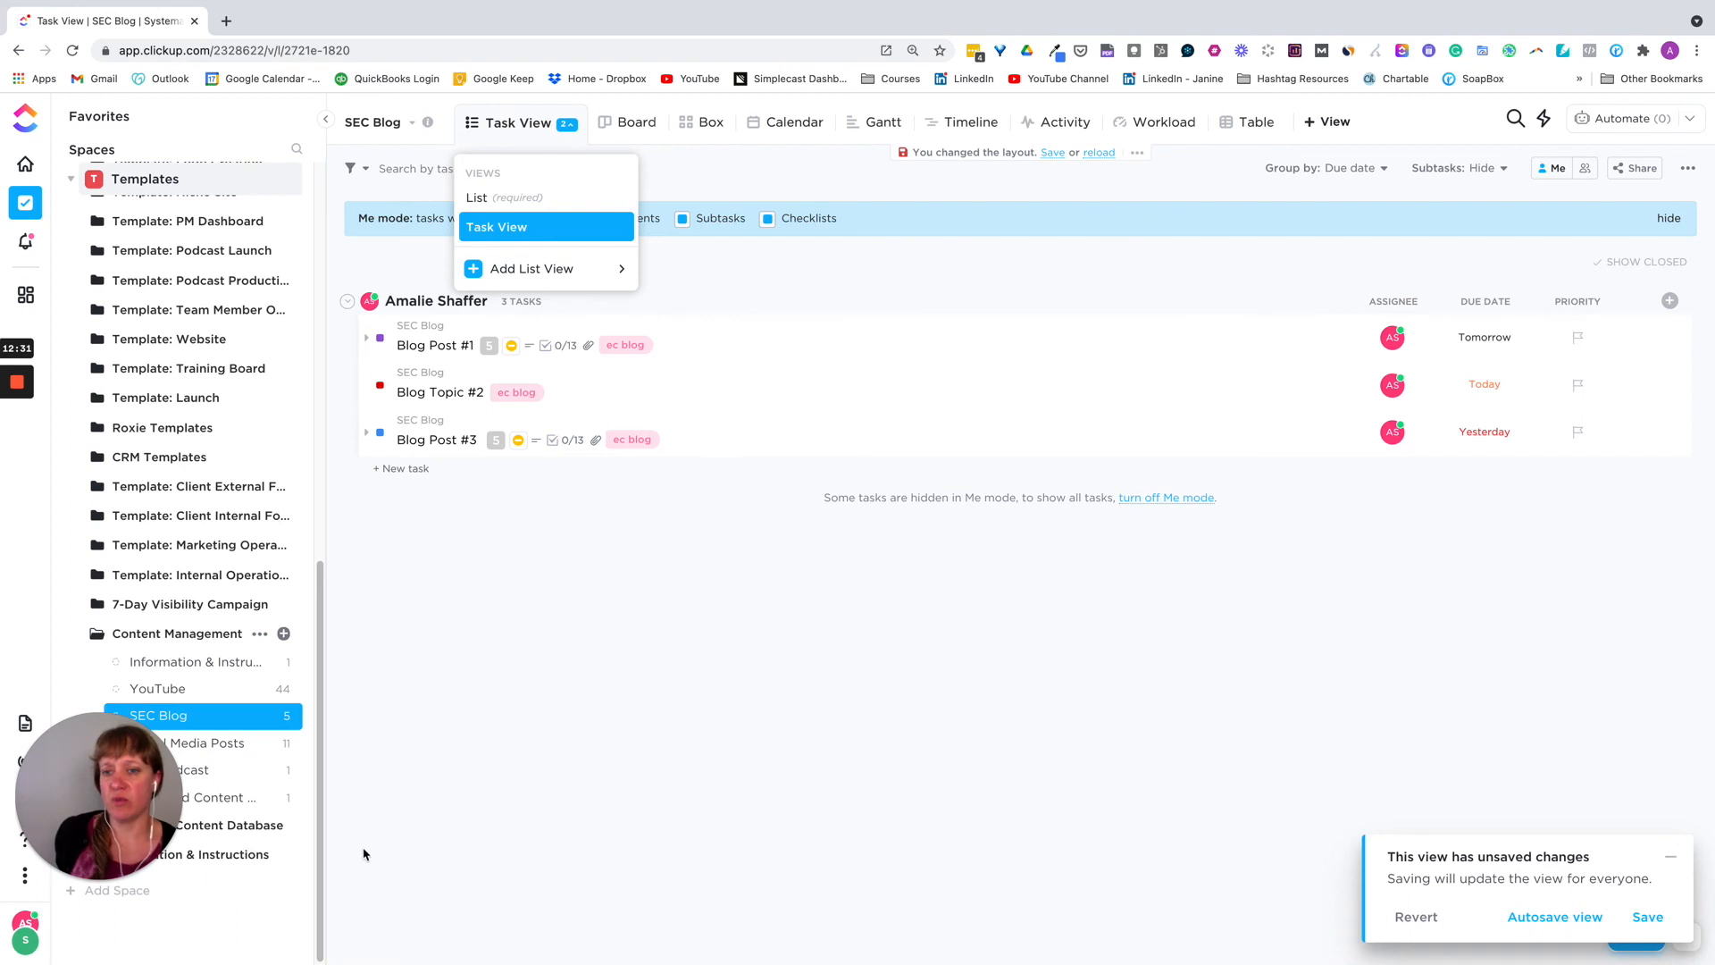
{"action": "left_click", "coordinate": [516, 198]}
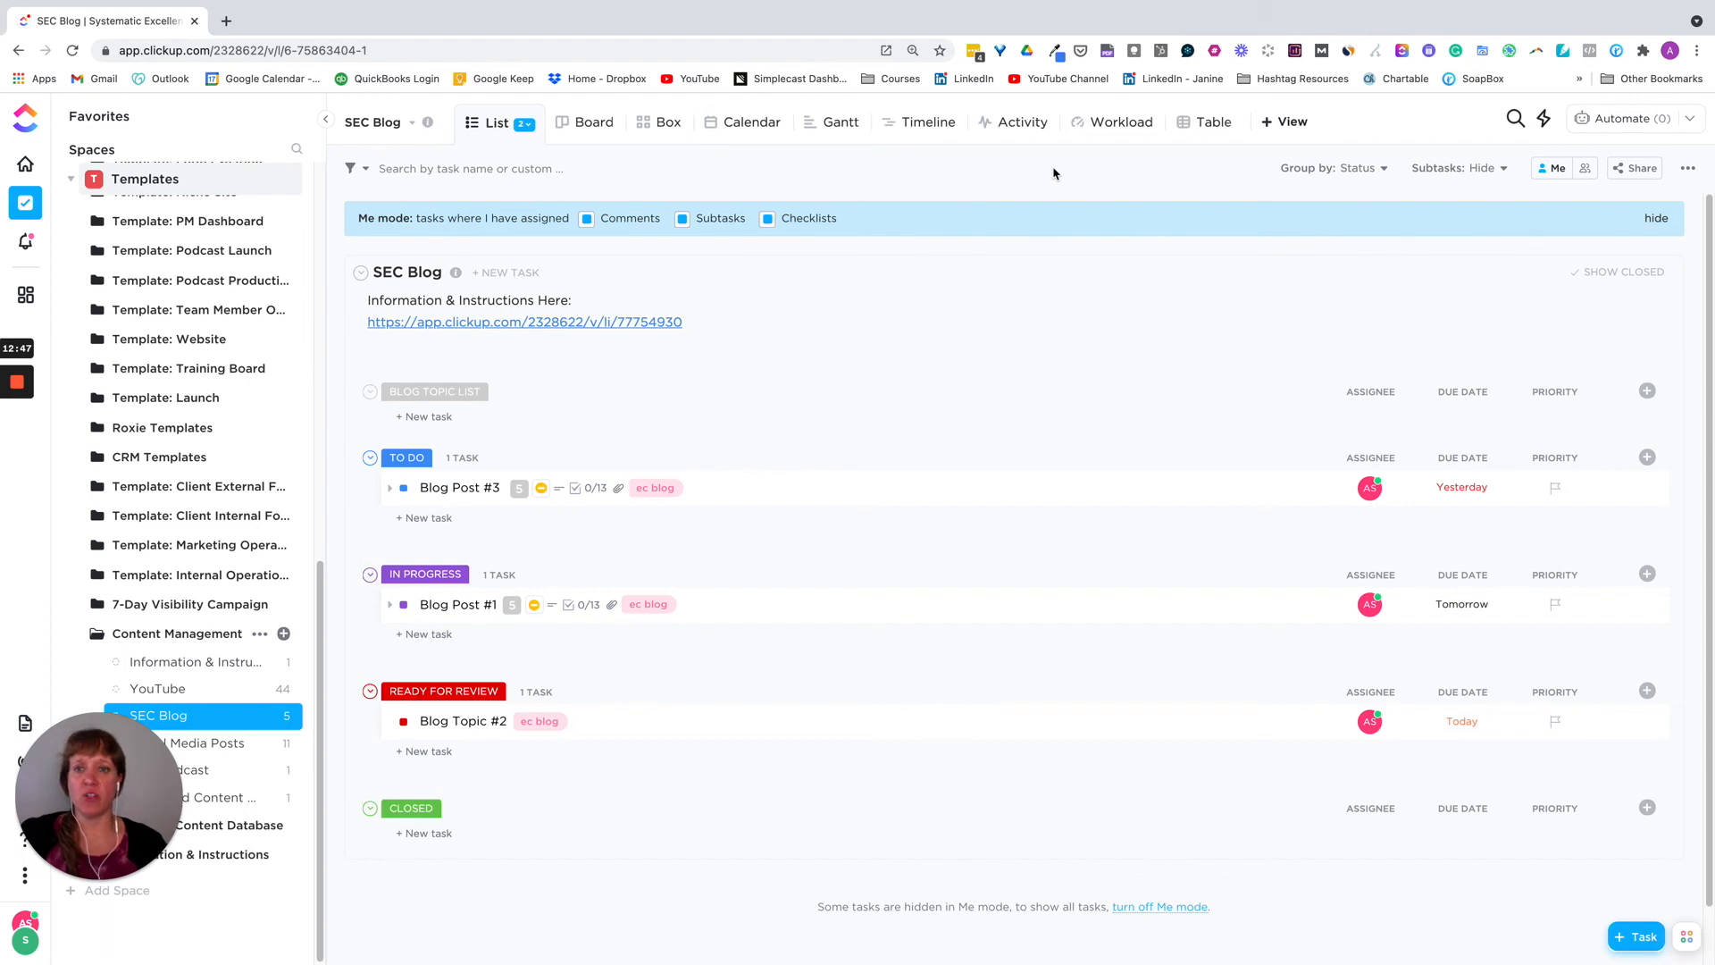
{"action": "left_click", "coordinate": [157, 635]}
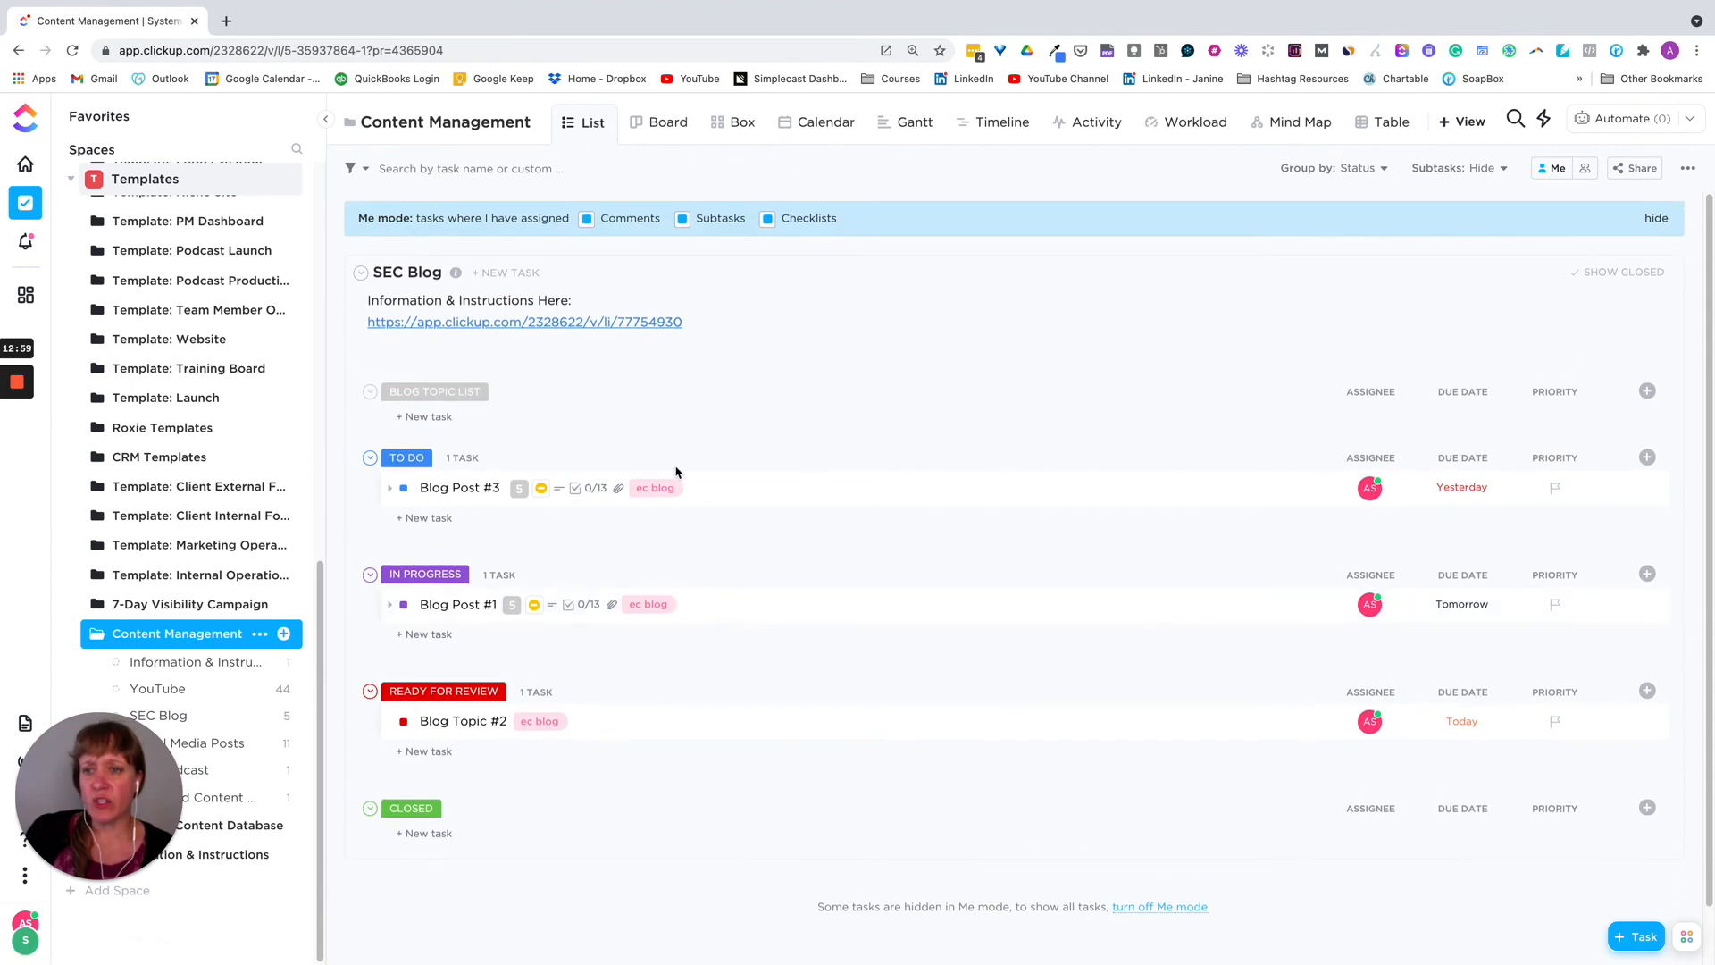
{"action": "left_click", "coordinate": [189, 640]}
{"action": "left_click", "coordinate": [189, 643]}
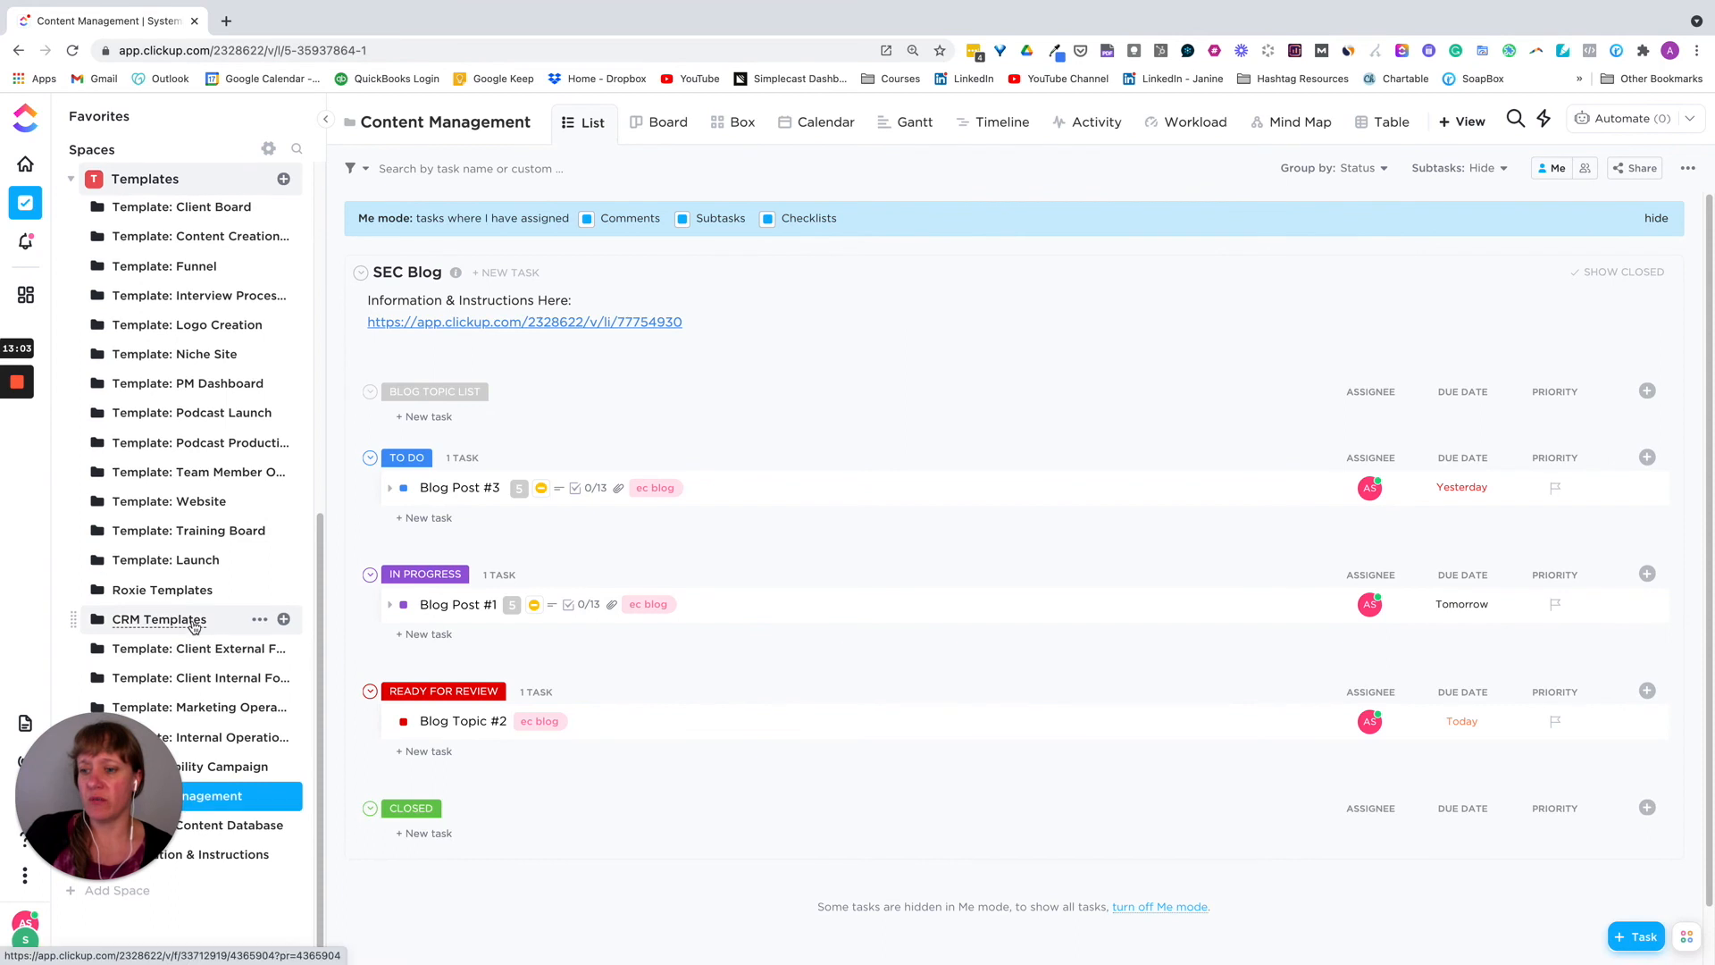
{"action": "left_click", "coordinate": [209, 799]}
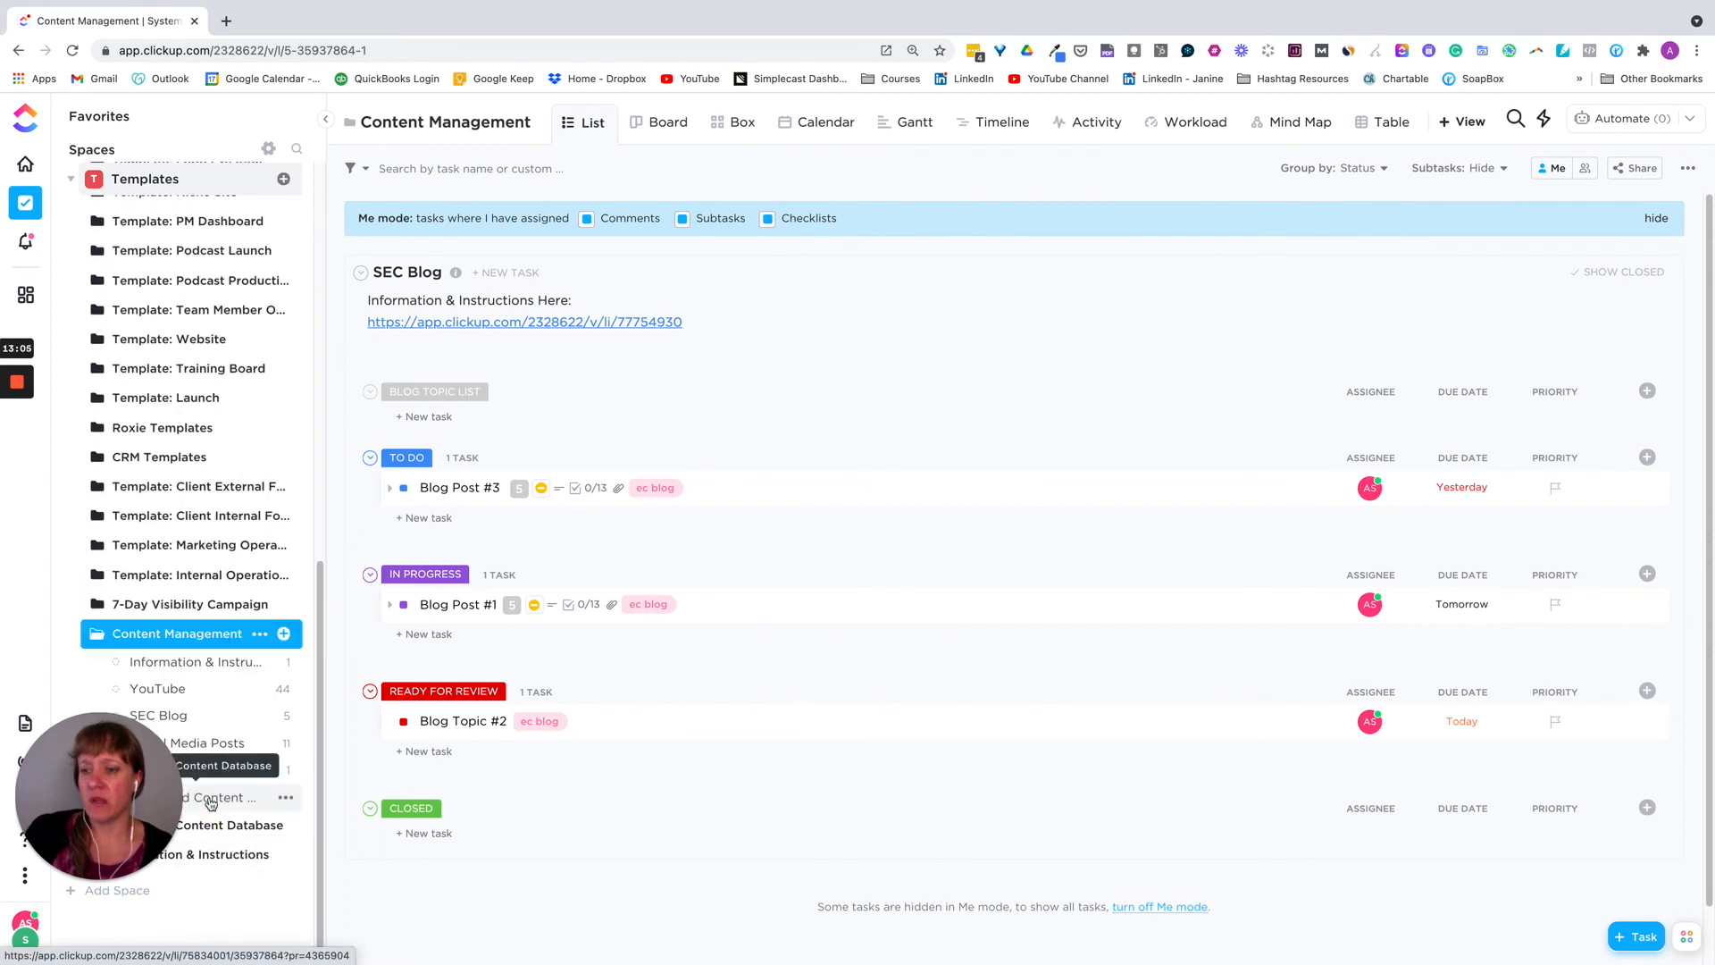
Step: Compare the SEC Blog list with the whole Content Management folder, and examine the folder's status columns in Board view
{"action": "left_click", "coordinate": [188, 720]}
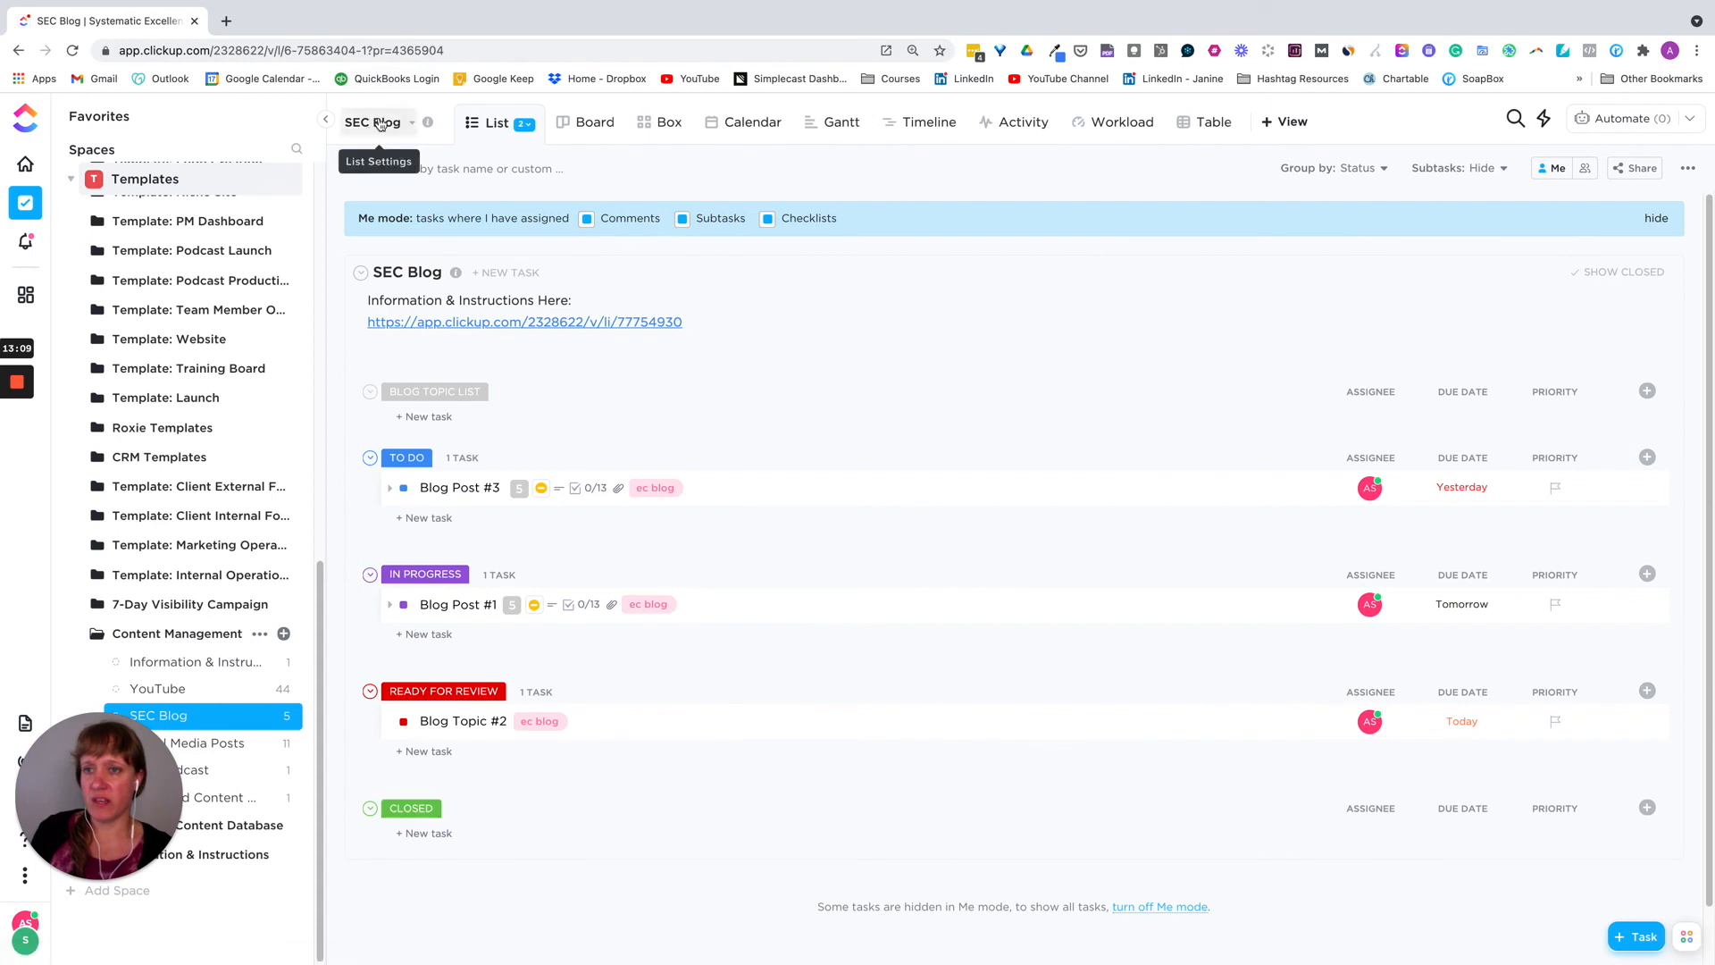
{"action": "left_click", "coordinate": [214, 628]}
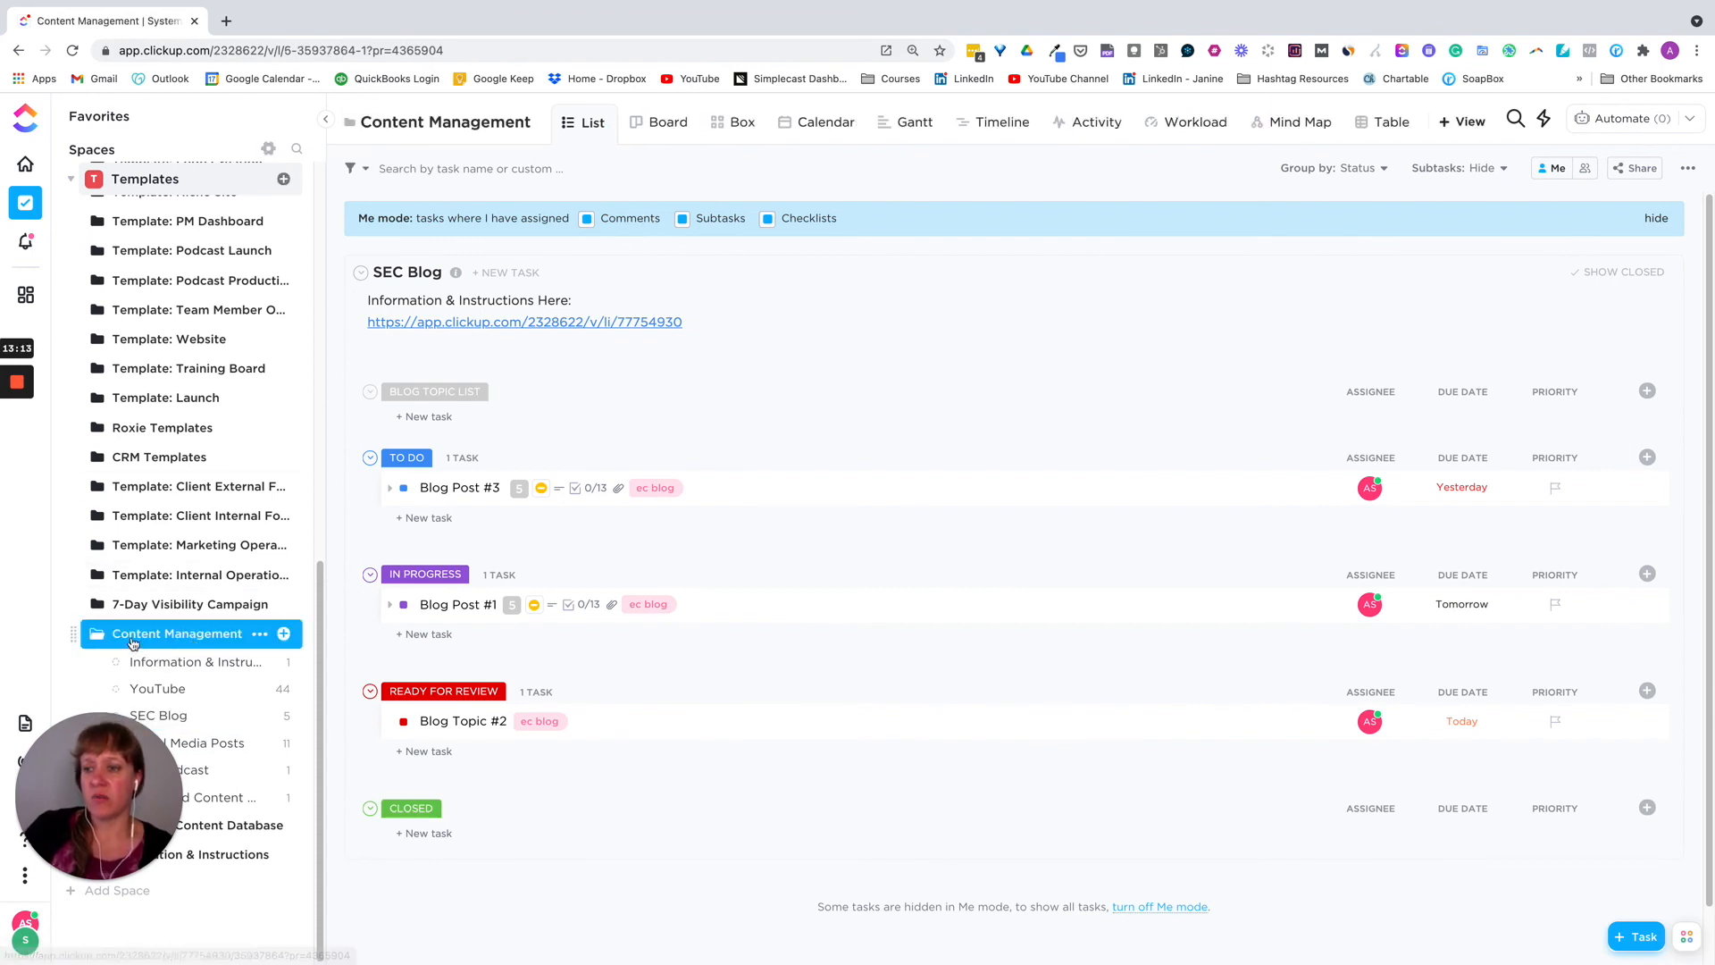
{"action": "left_click", "coordinate": [659, 126]}
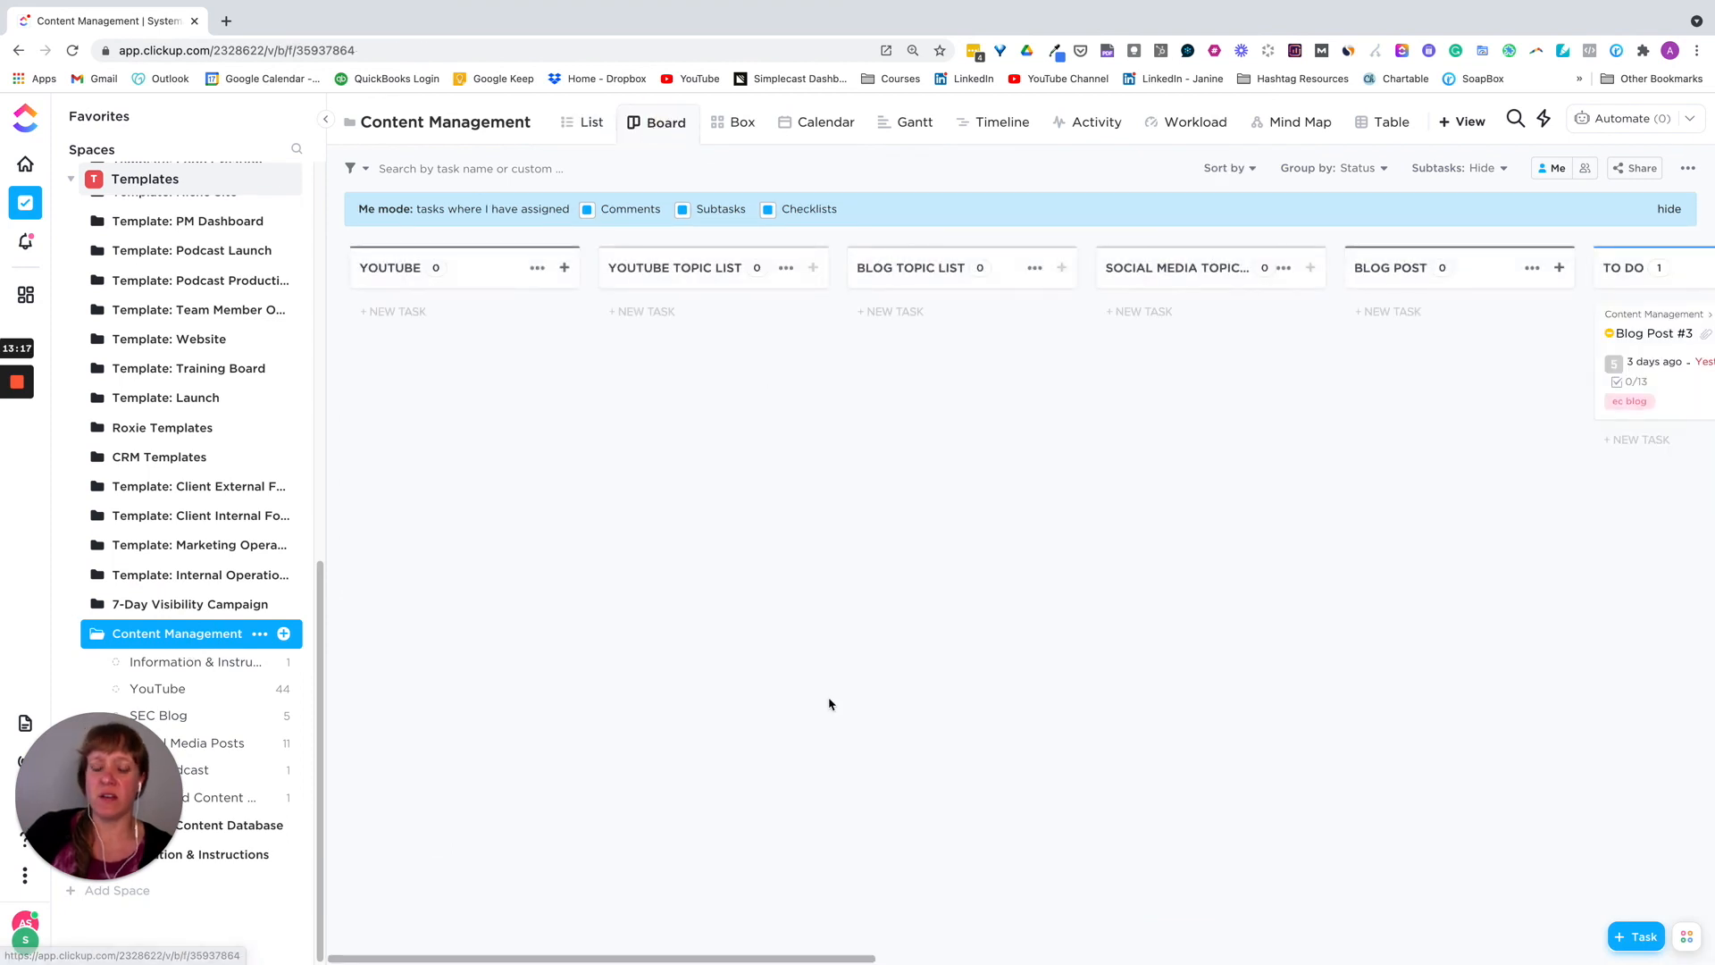
{"action": "left_click_drag", "start_coordinate": [568, 954], "coordinate": [518, 947]}
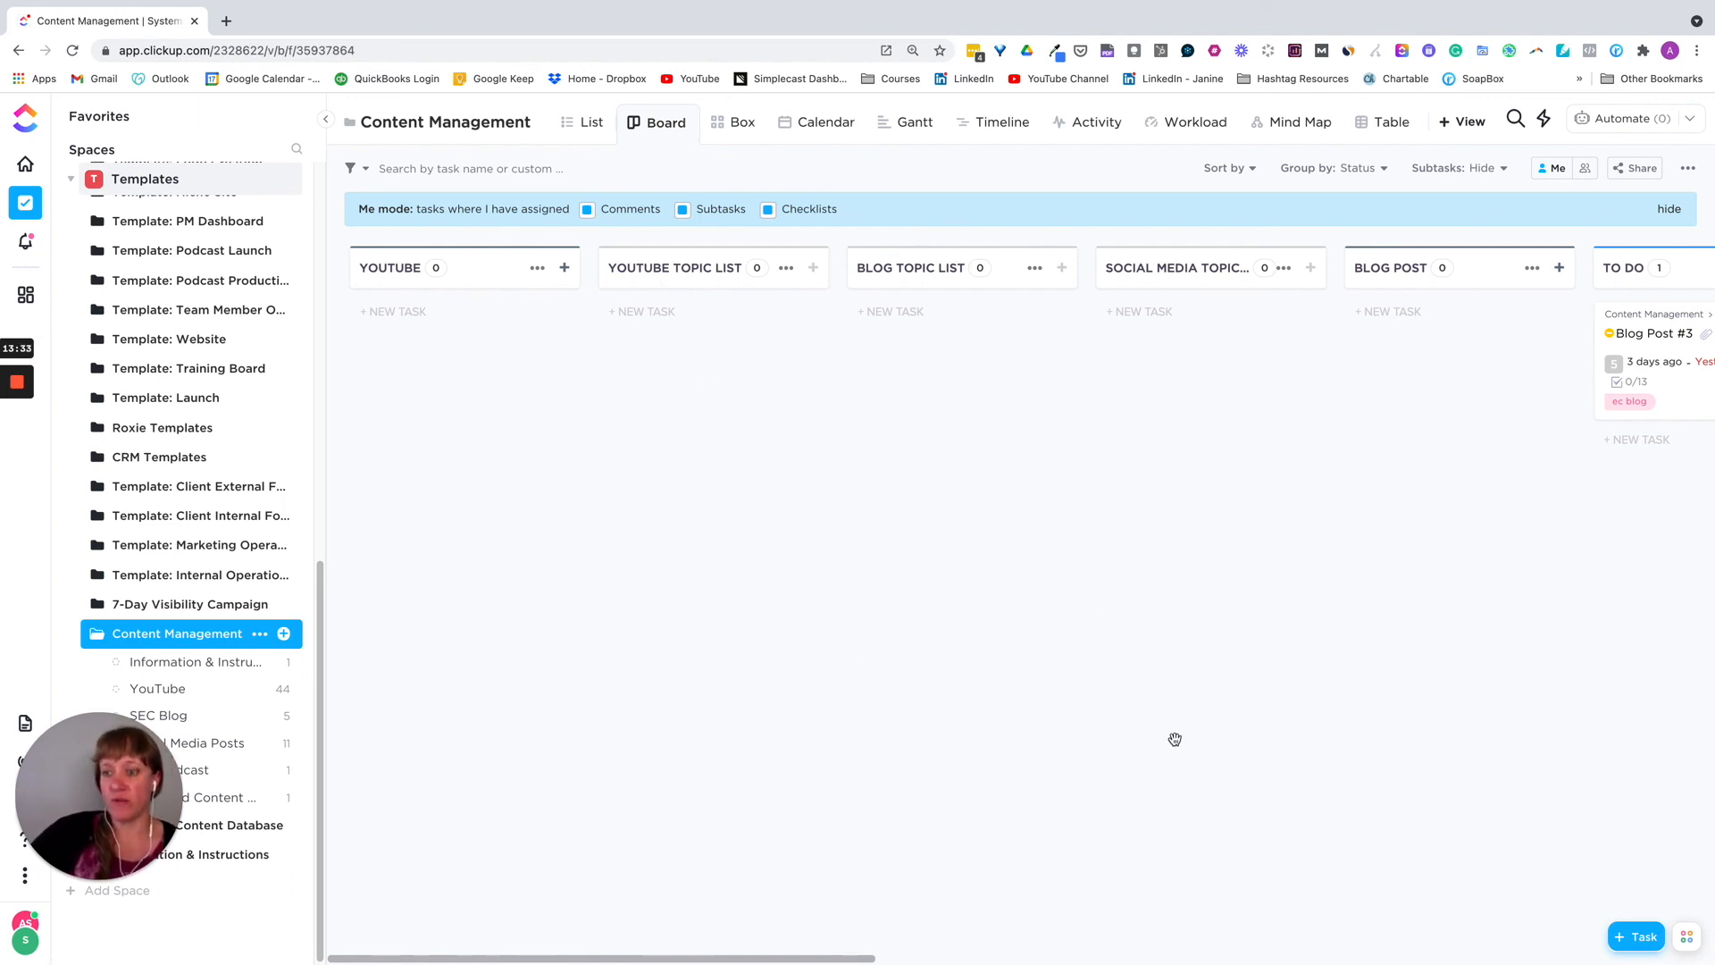
Step: Return the Content Management folder to List view and look through its SEC Blog tasks grouped by status
{"action": "left_click", "coordinate": [579, 133]}
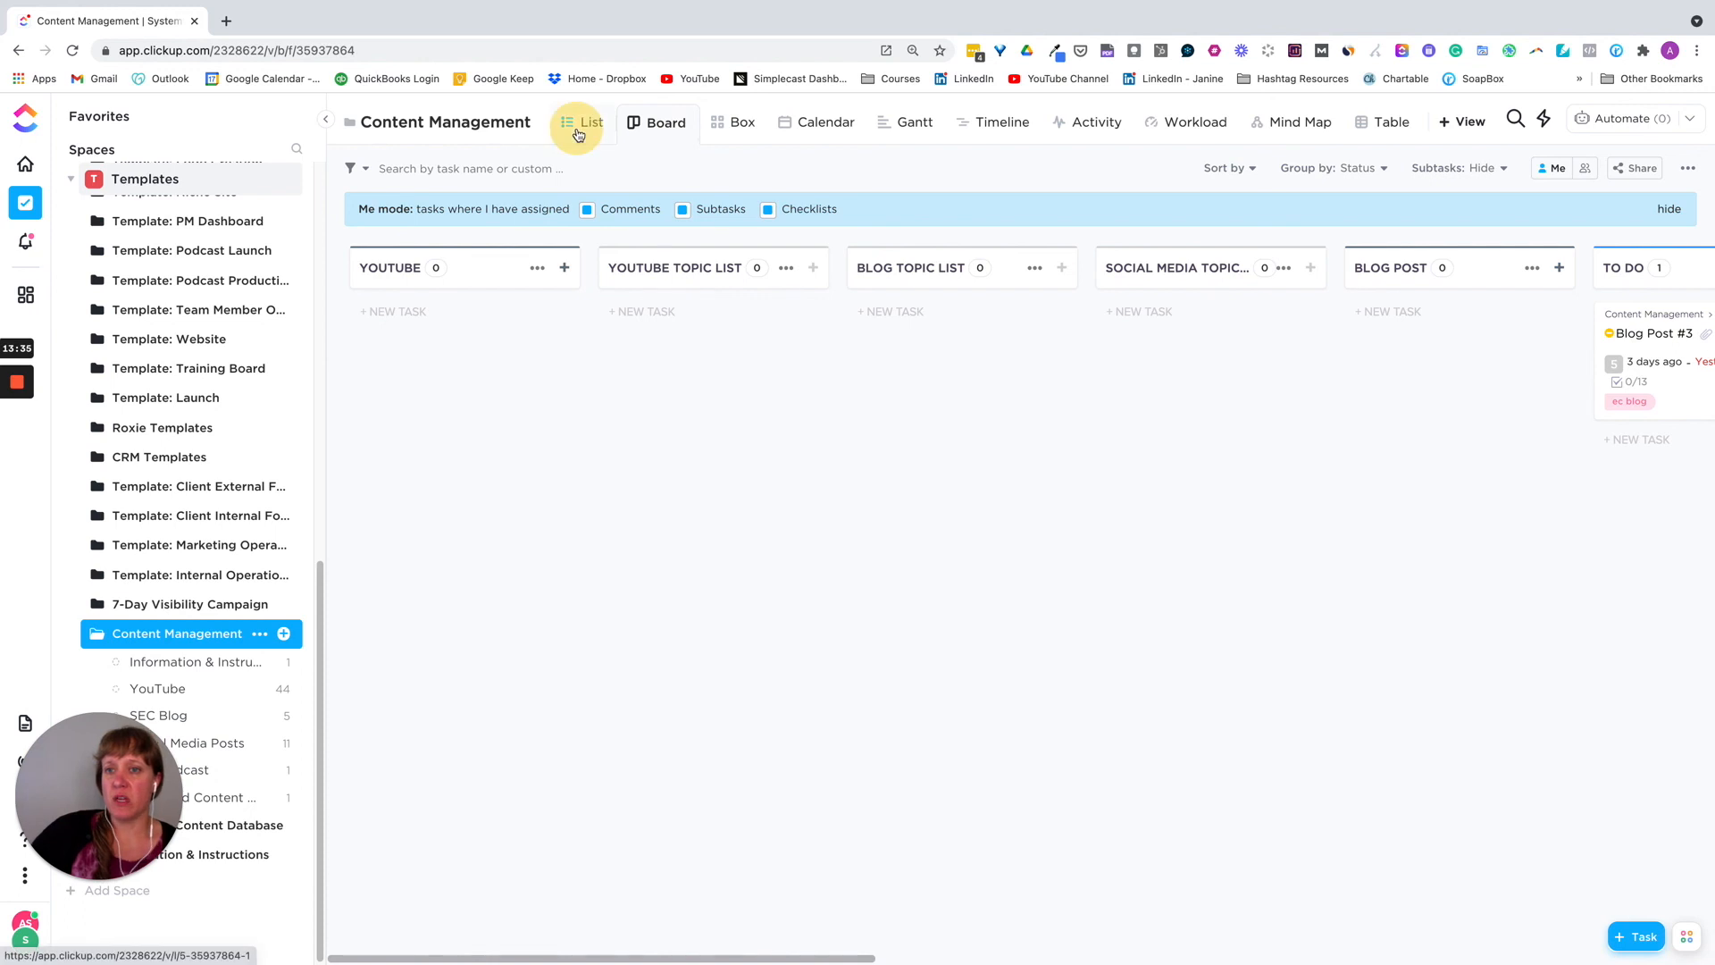
{"action": "scroll", "coordinate": [722, 529], "scroll_direction": "down", "scroll_amount": 1}
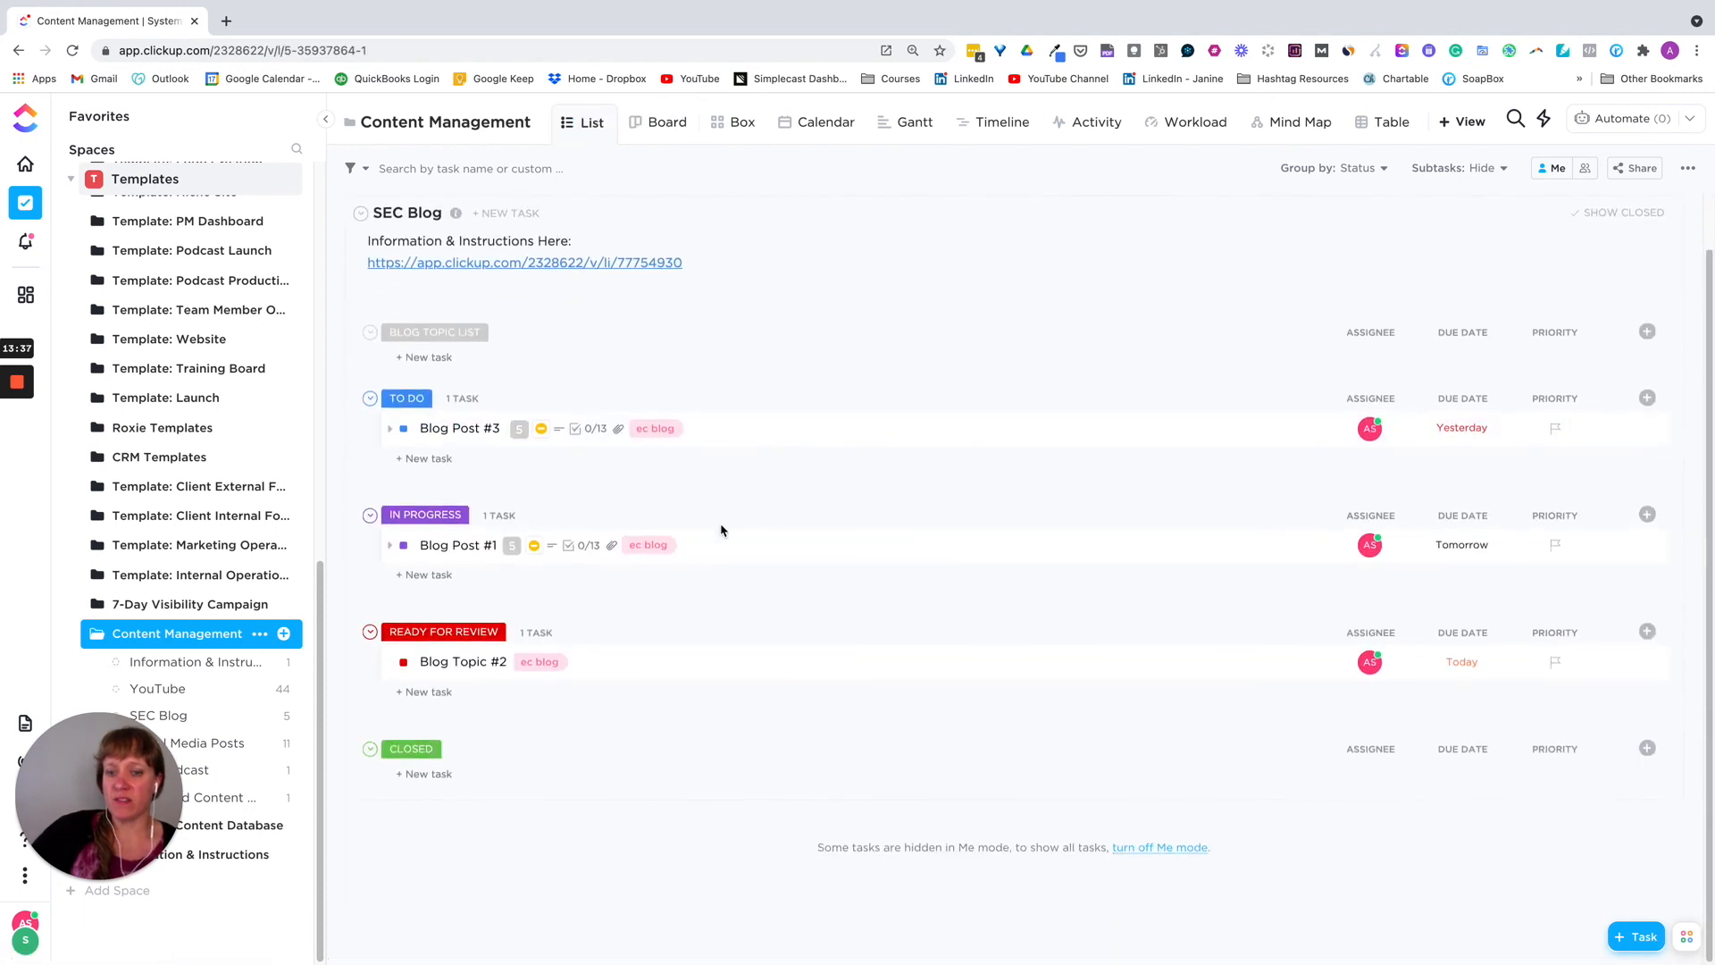
{"action": "scroll", "coordinate": [722, 529], "scroll_direction": "up", "scroll_amount": 1}
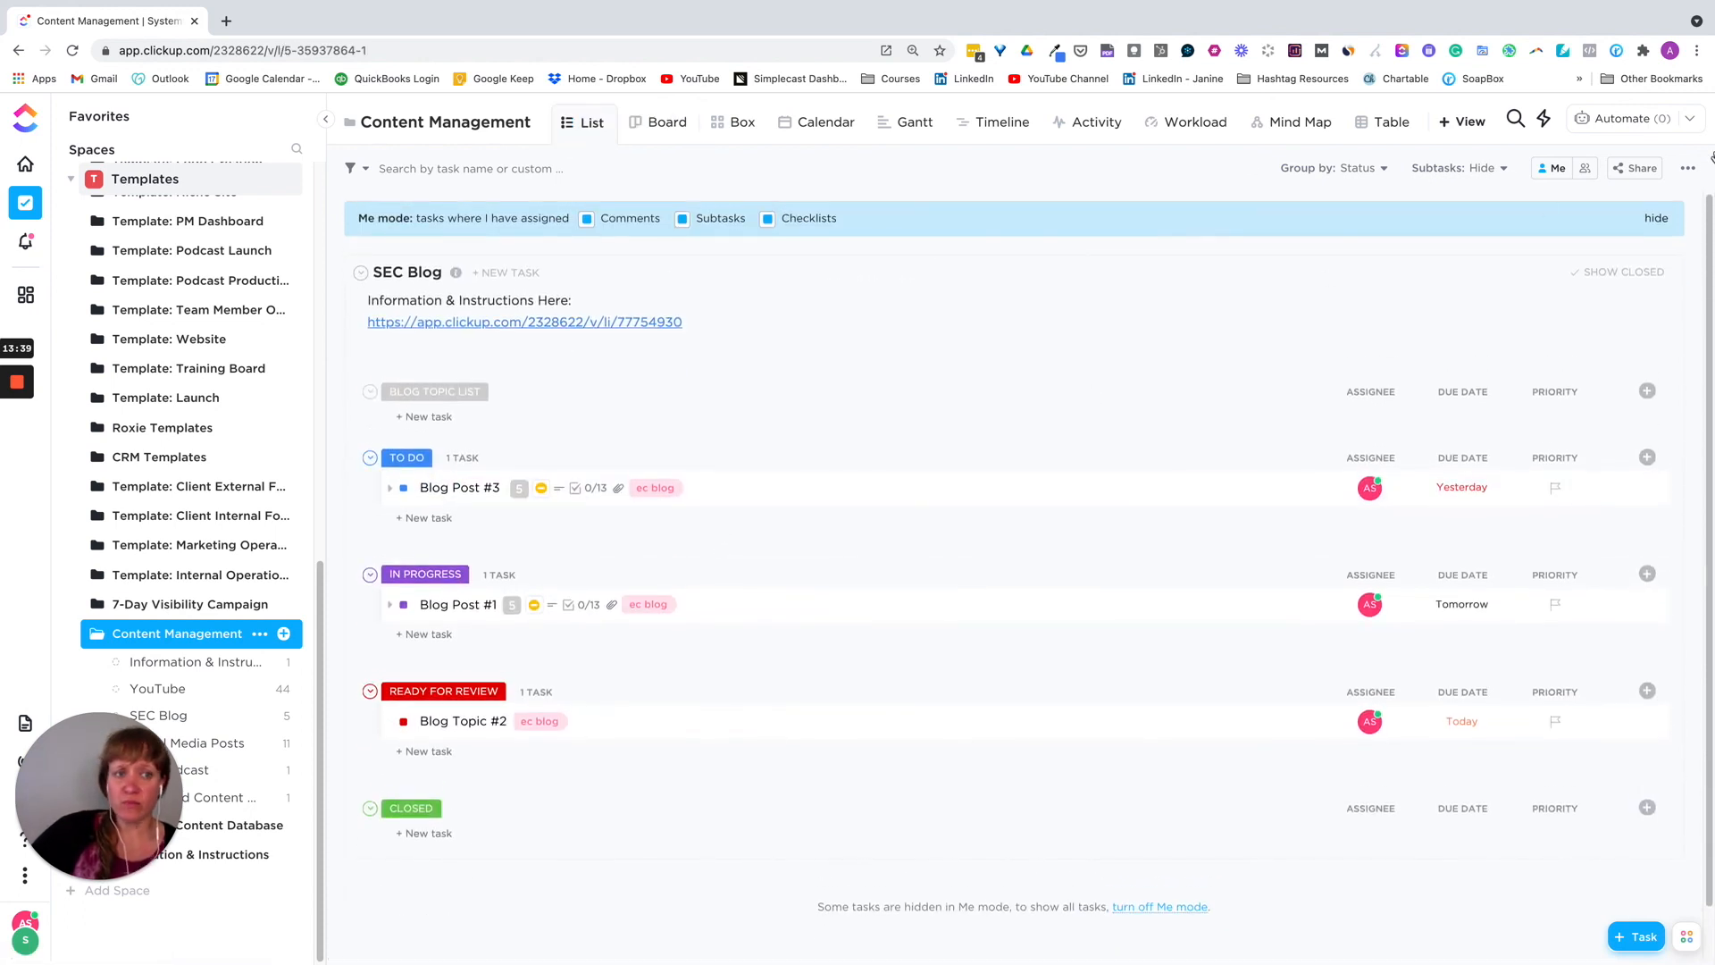
Step: Examine the folder List view's display settings, close them without changes, and review the SEC Blog tasks
{"action": "left_click", "coordinate": [1688, 168]}
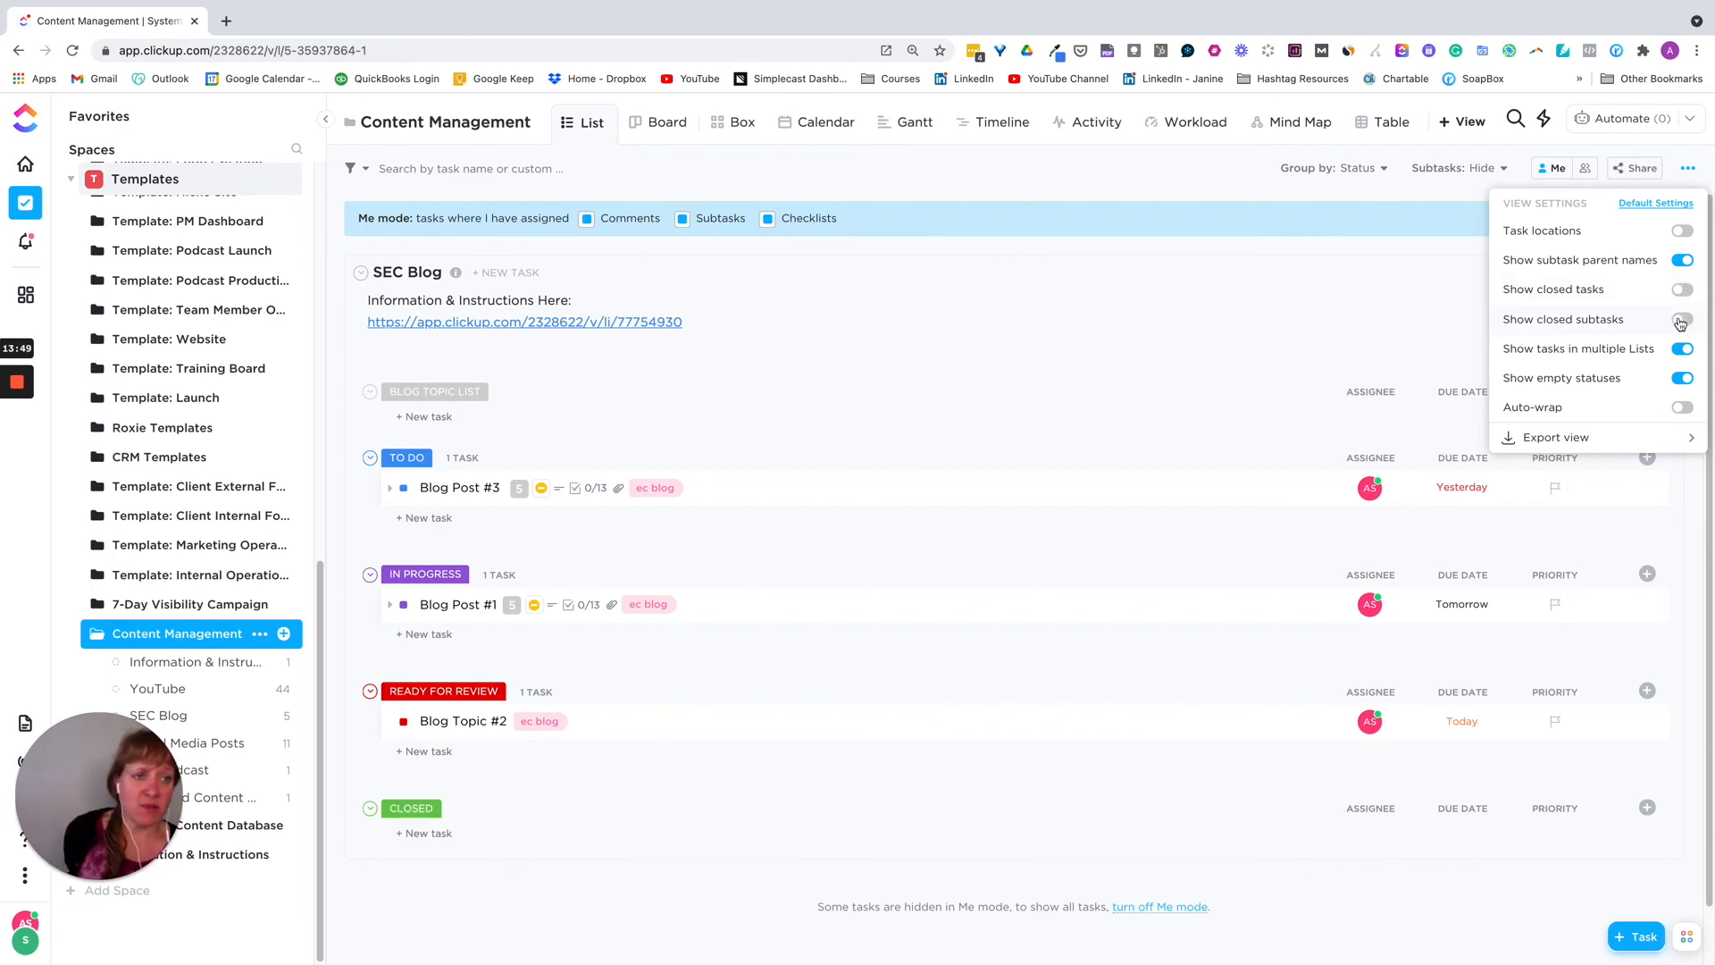
{"action": "left_click", "coordinate": [1097, 320]}
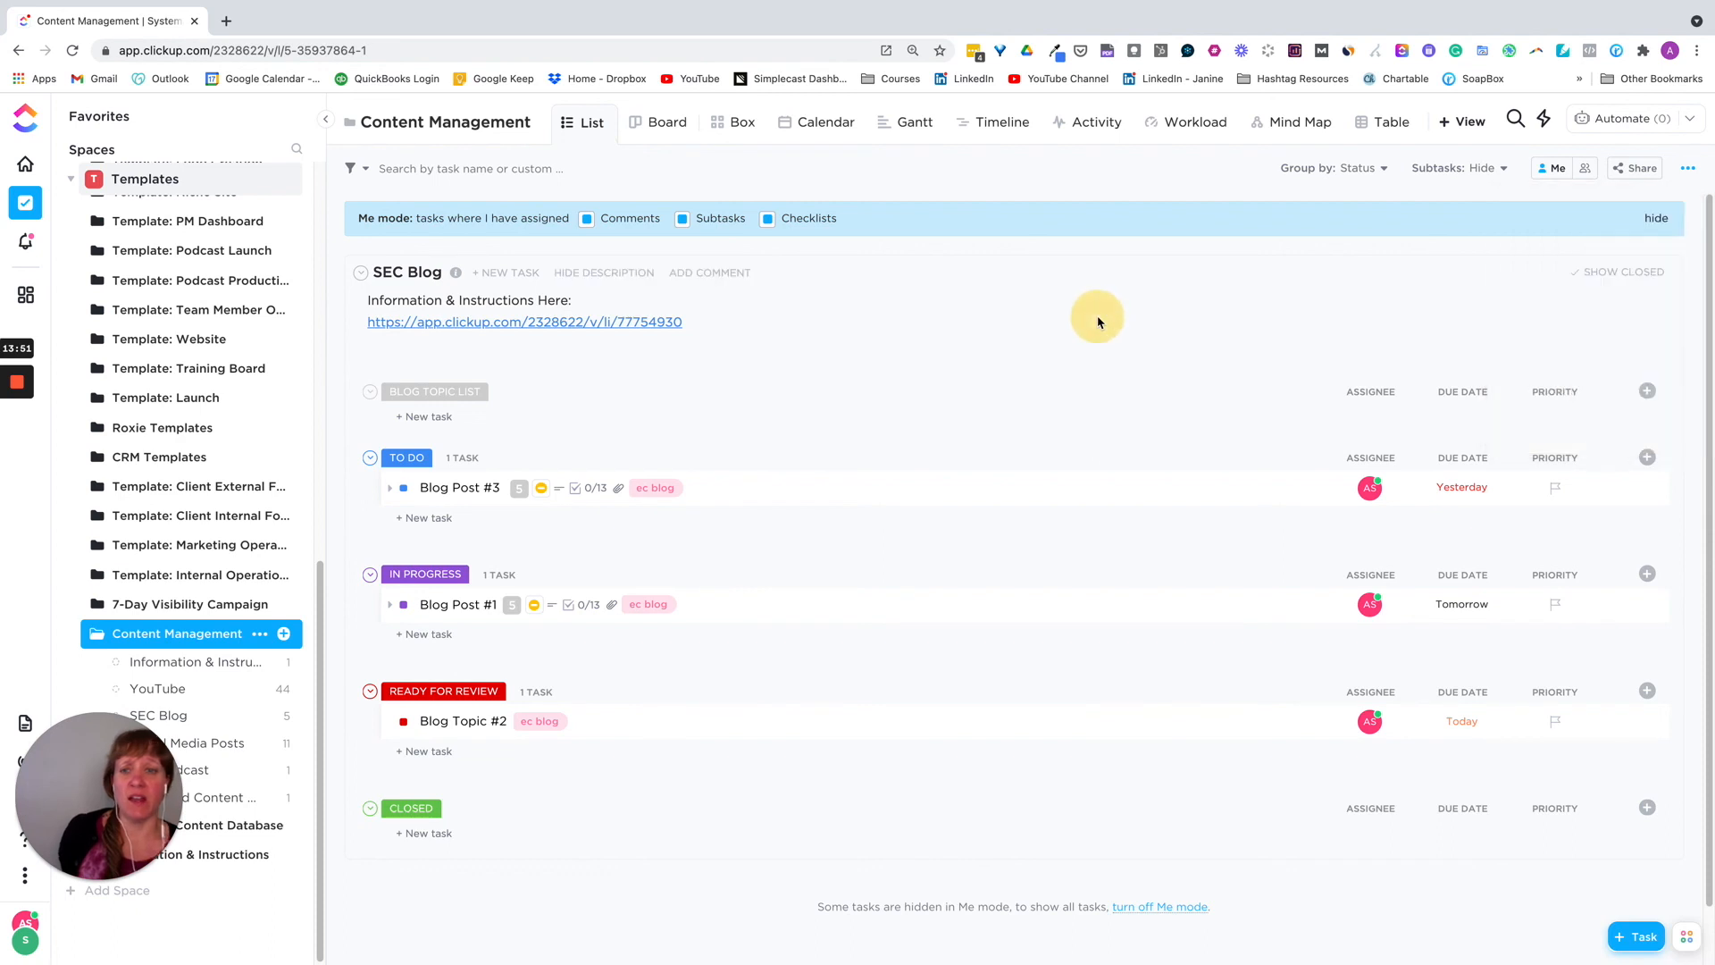
{"action": "scroll", "coordinate": [1084, 382], "scroll_direction": "down", "scroll_amount": 1}
{"action": "scroll", "coordinate": [1084, 381], "scroll_direction": "down", "scroll_amount": 1}
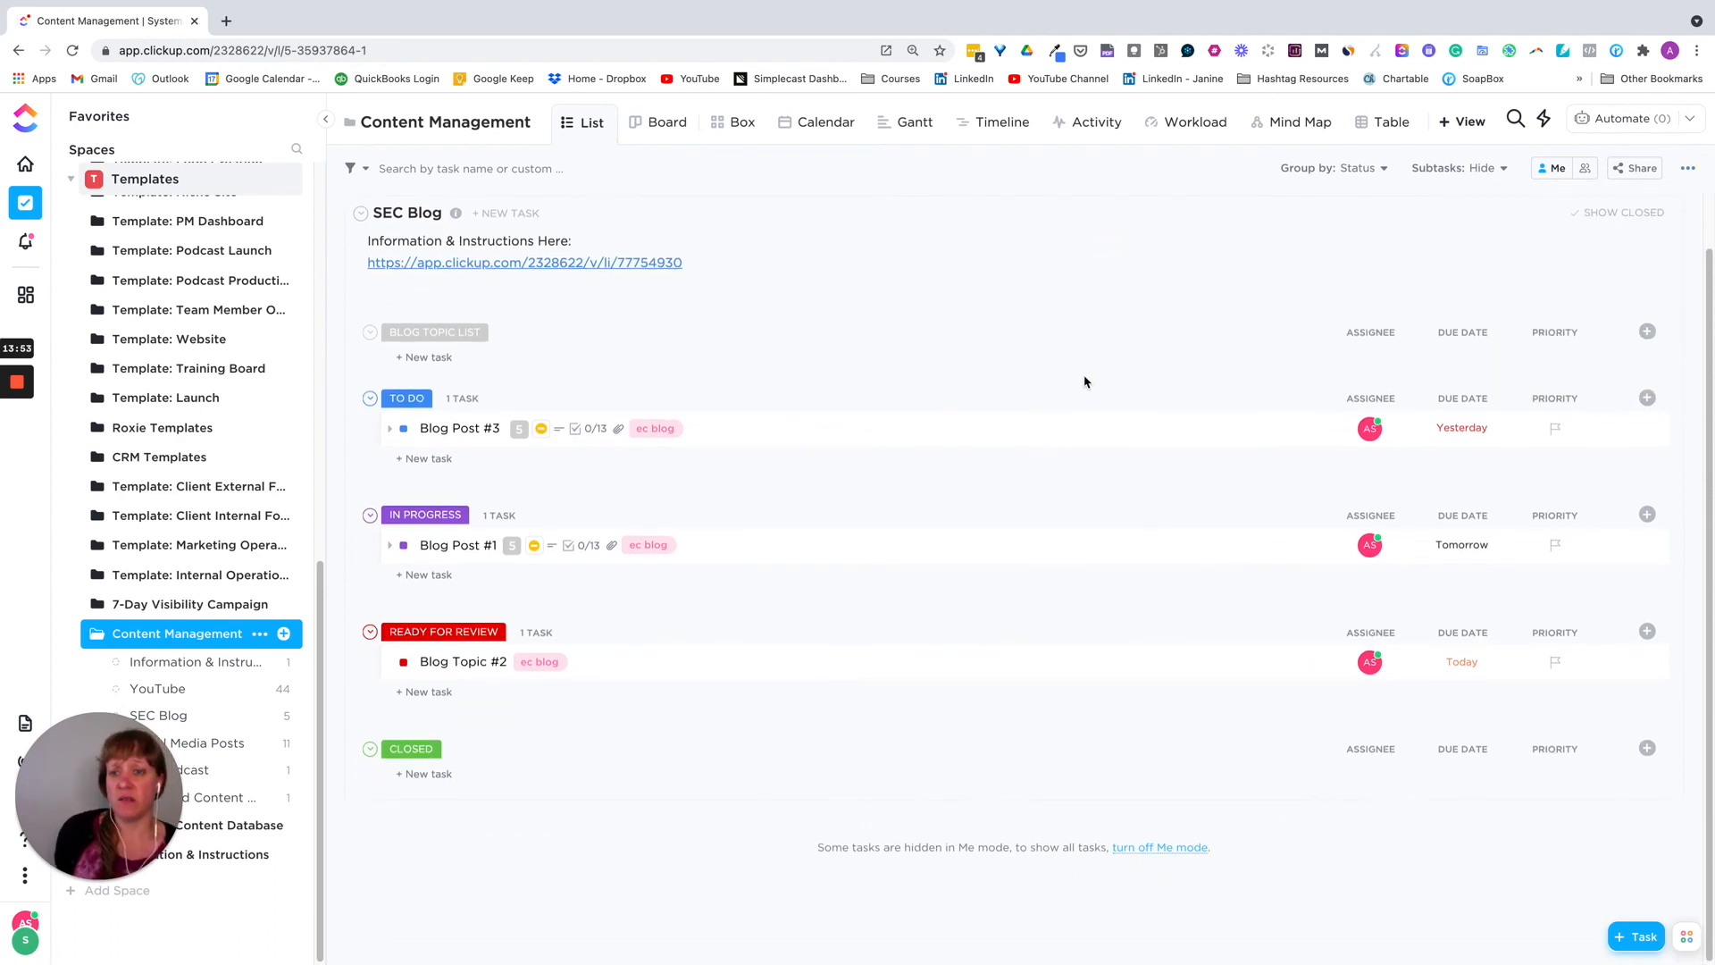
{"action": "scroll", "coordinate": [1085, 381], "scroll_direction": "up", "scroll_amount": 2}
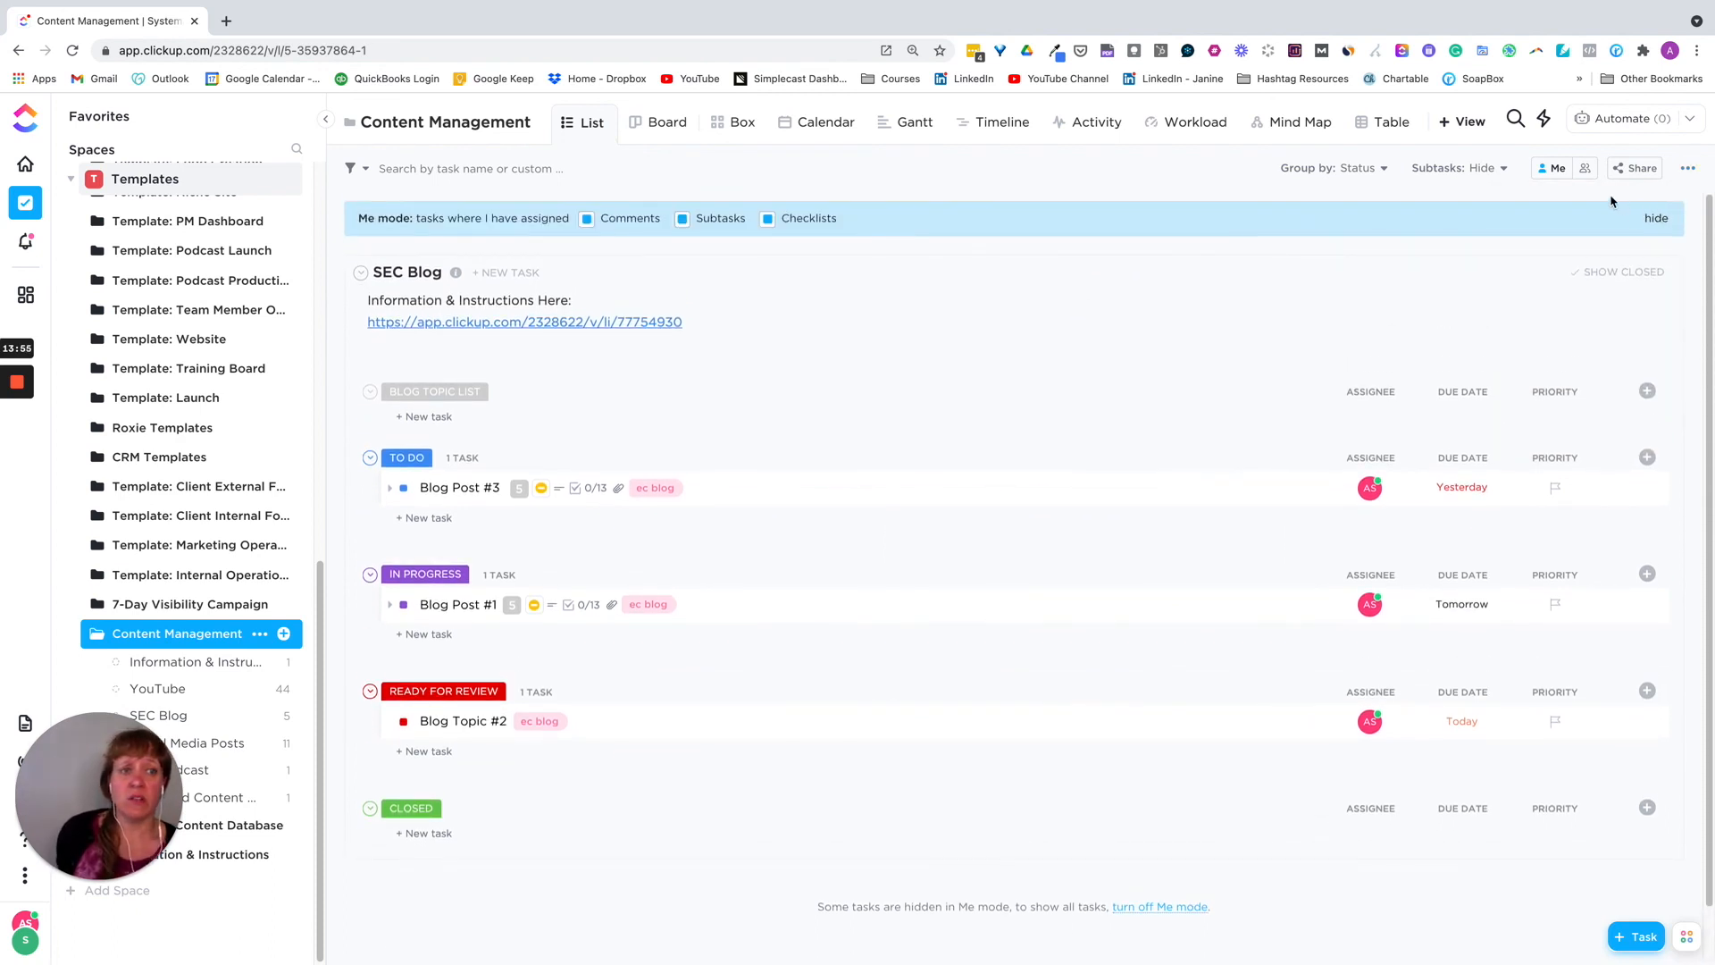
Step: Examine the folder's workload by number of tasks in Box view, and go back to List view
{"action": "left_click", "coordinate": [728, 130]}
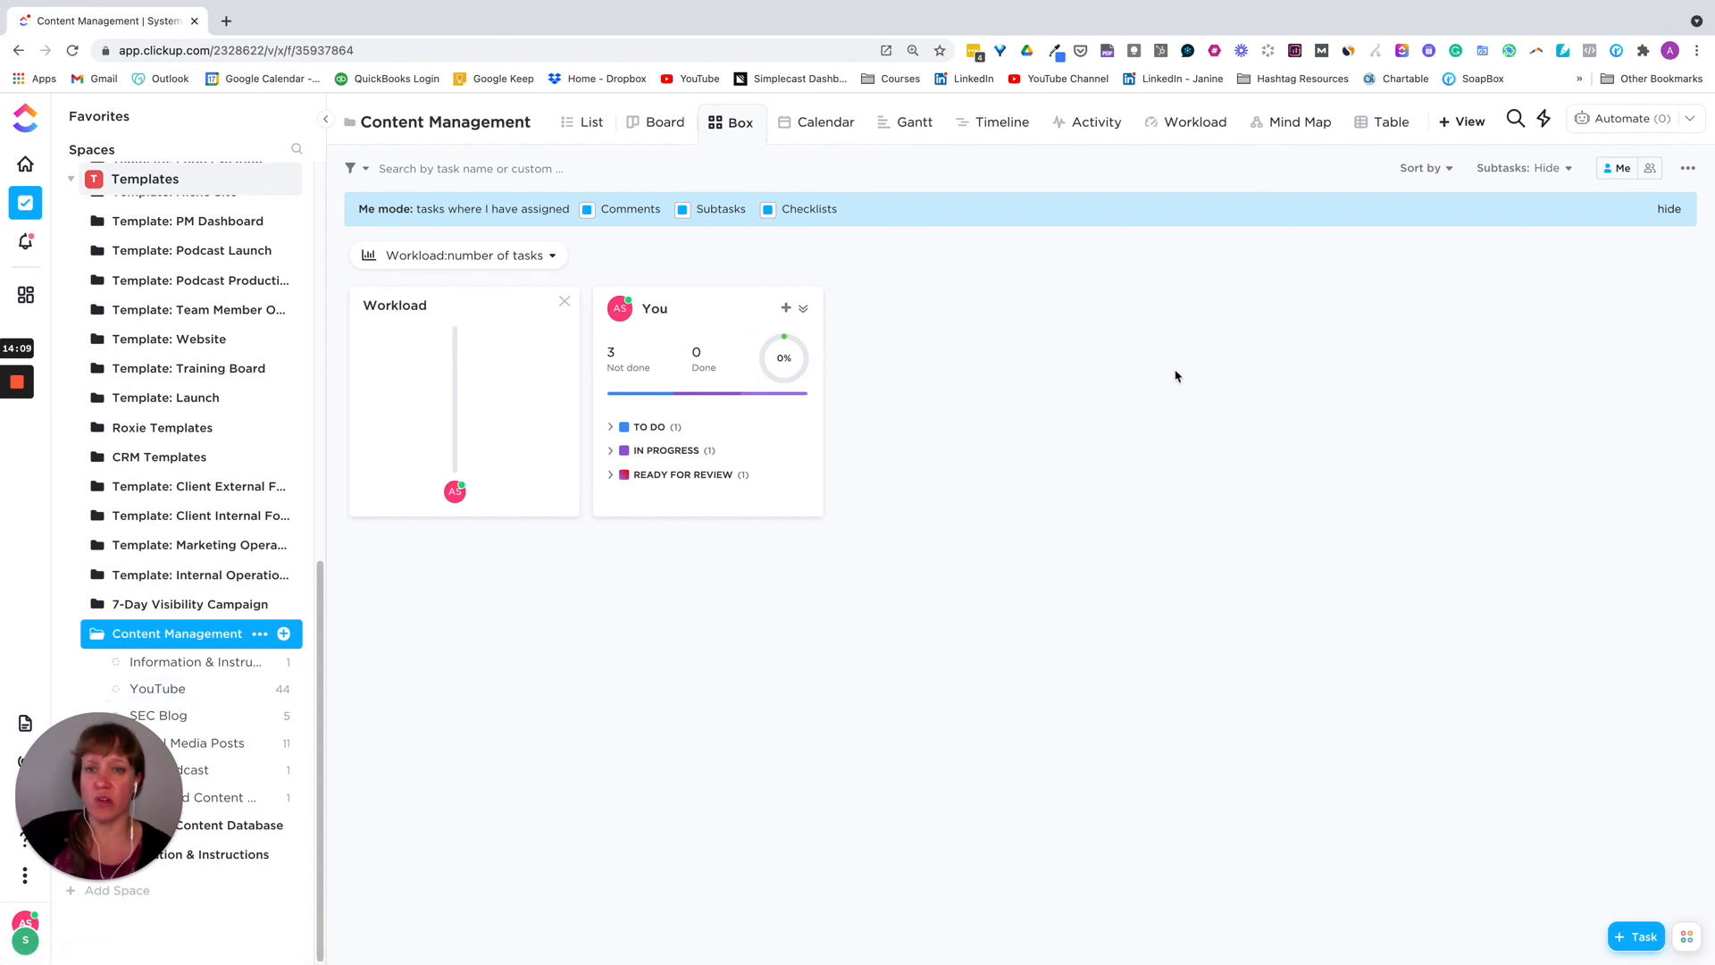
{"action": "left_click", "coordinate": [576, 121]}
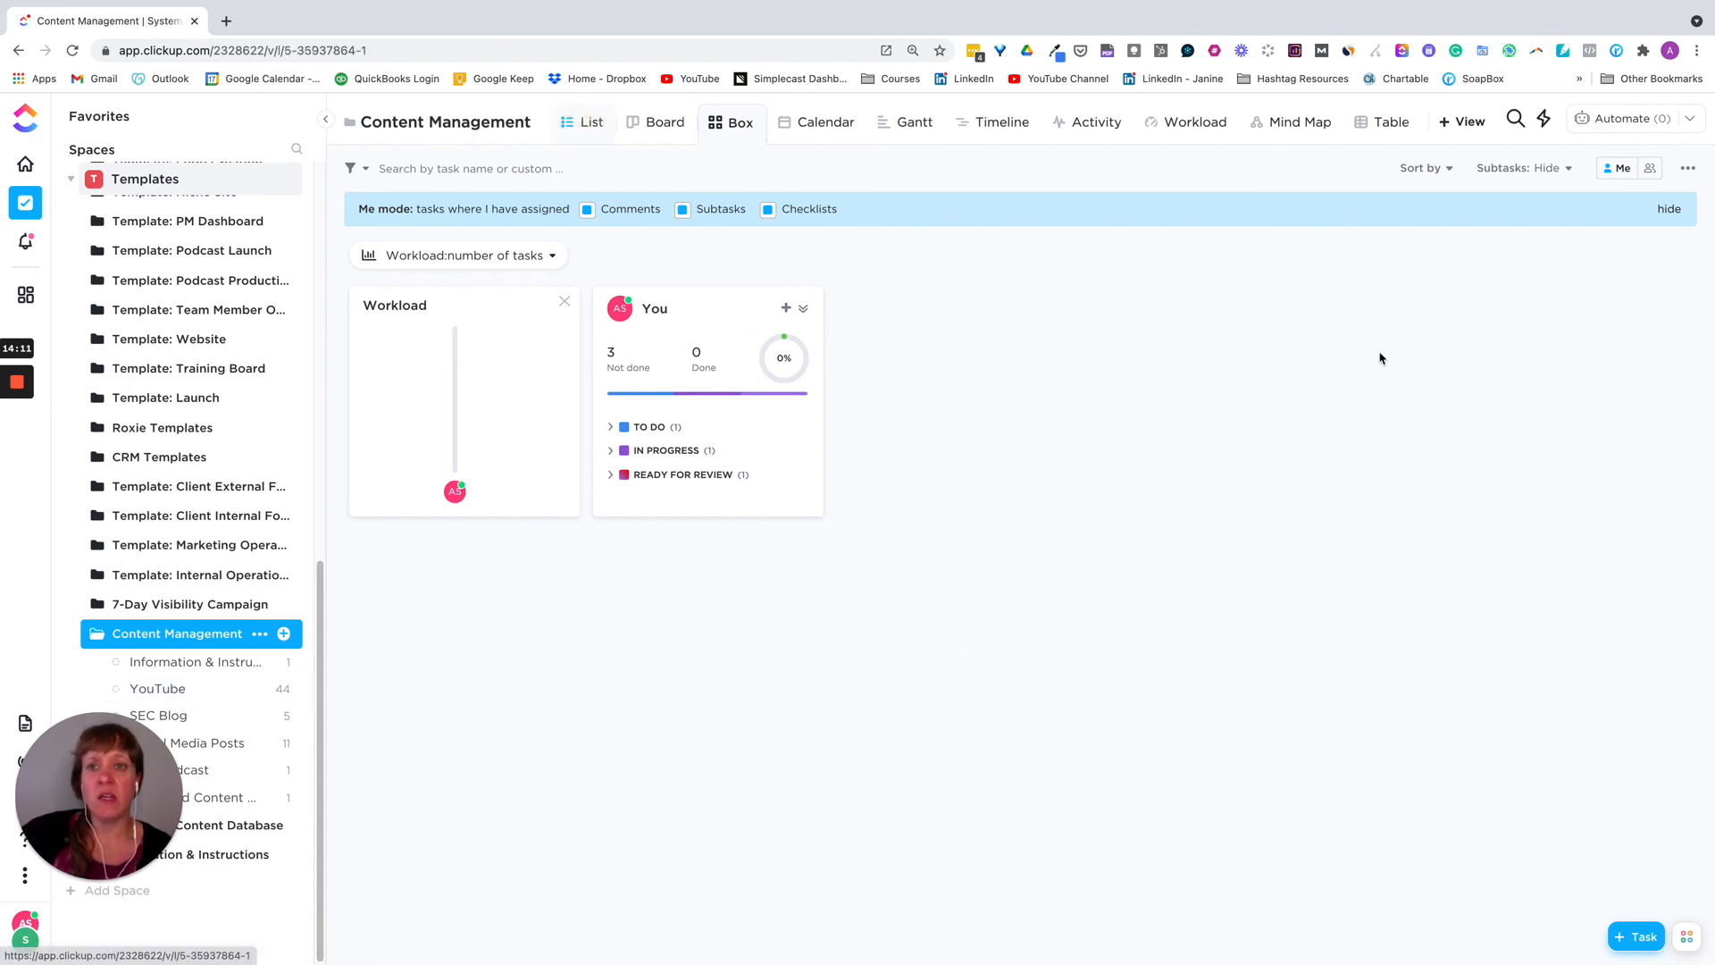